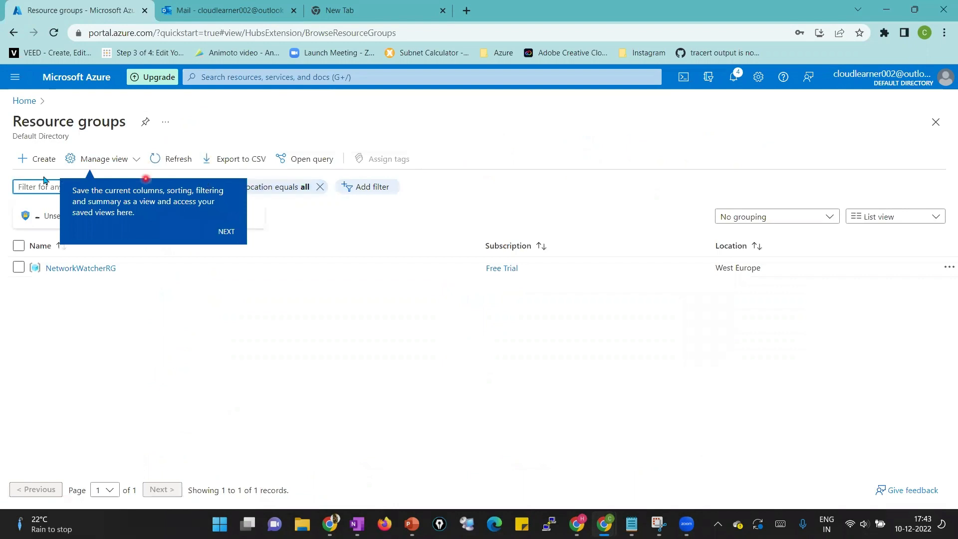
# Create a resource group named AVD-RG in the West Europe region under the Free Trial subscription, without tags.
pyautogui.click(22, 160)
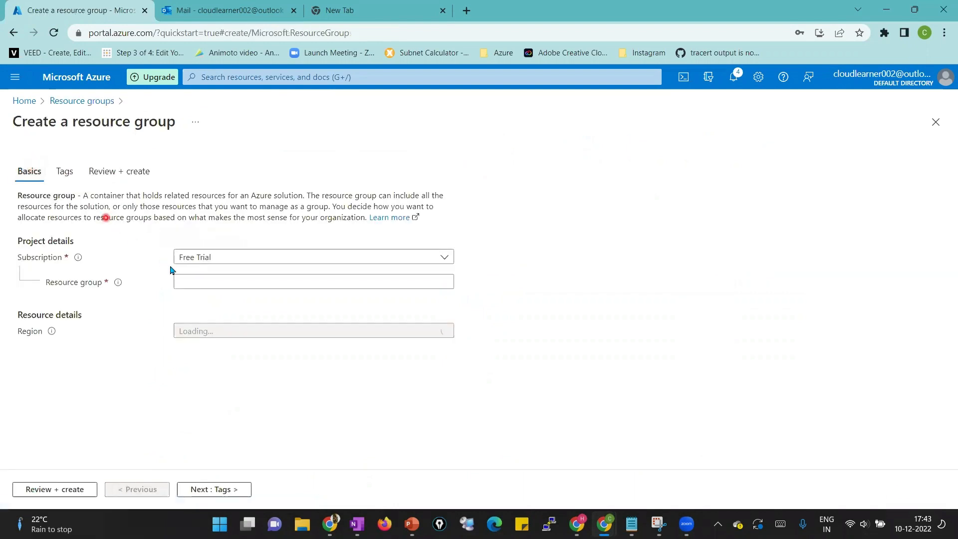
pyautogui.click(181, 280)
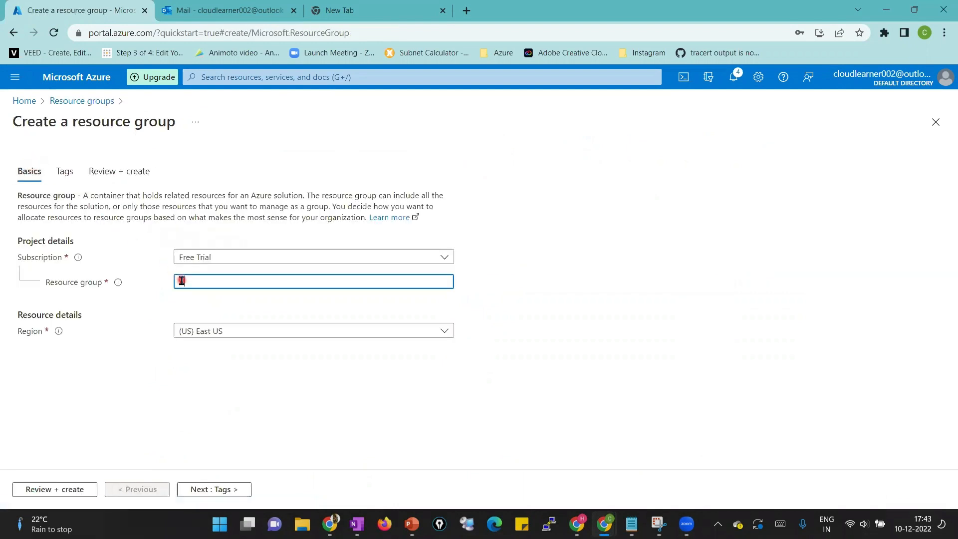
pyautogui.write('AVD-RG')
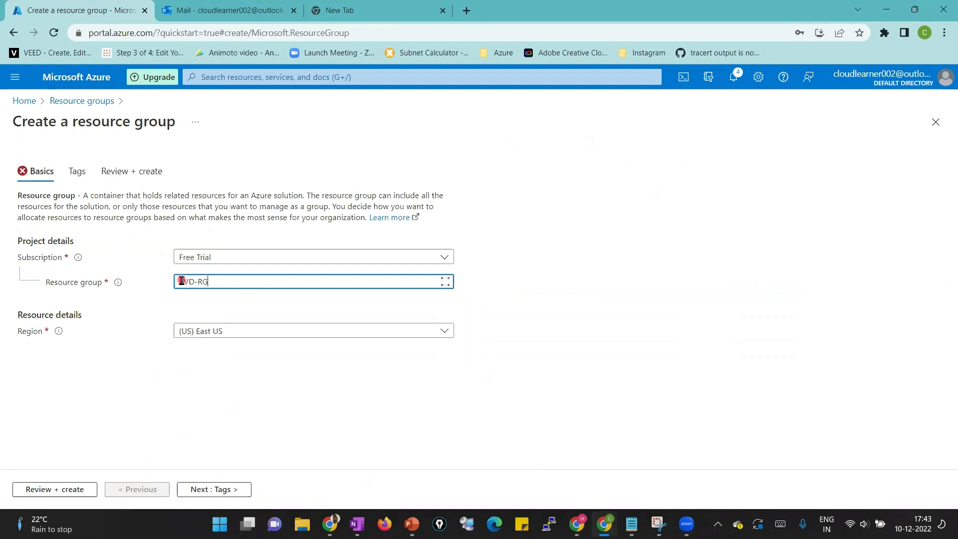
pyautogui.click(203, 331)
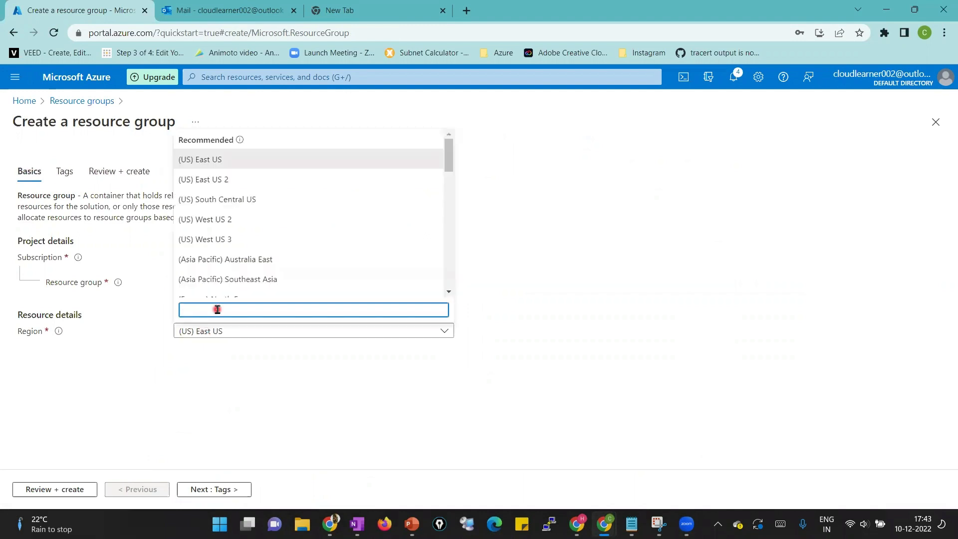
pyautogui.write('west e')
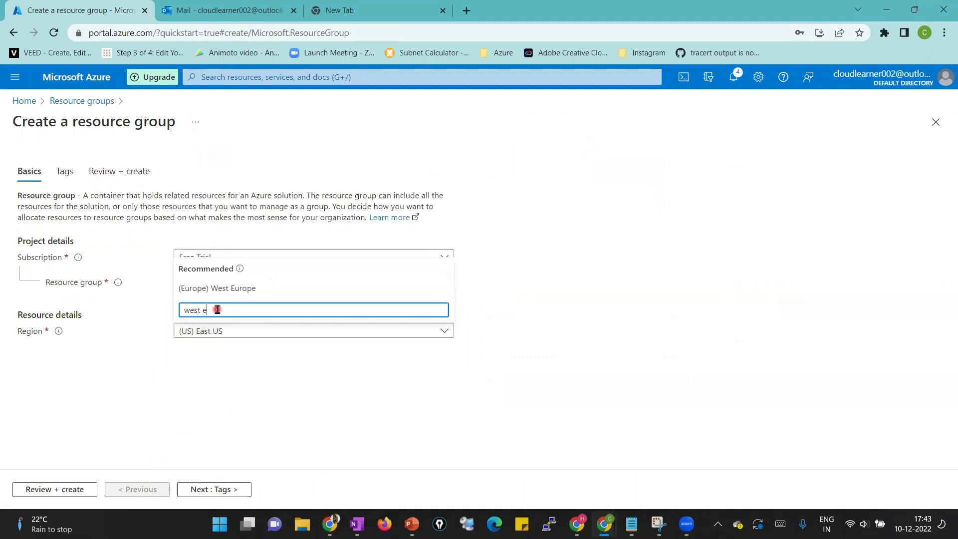
pyautogui.click(228, 290)
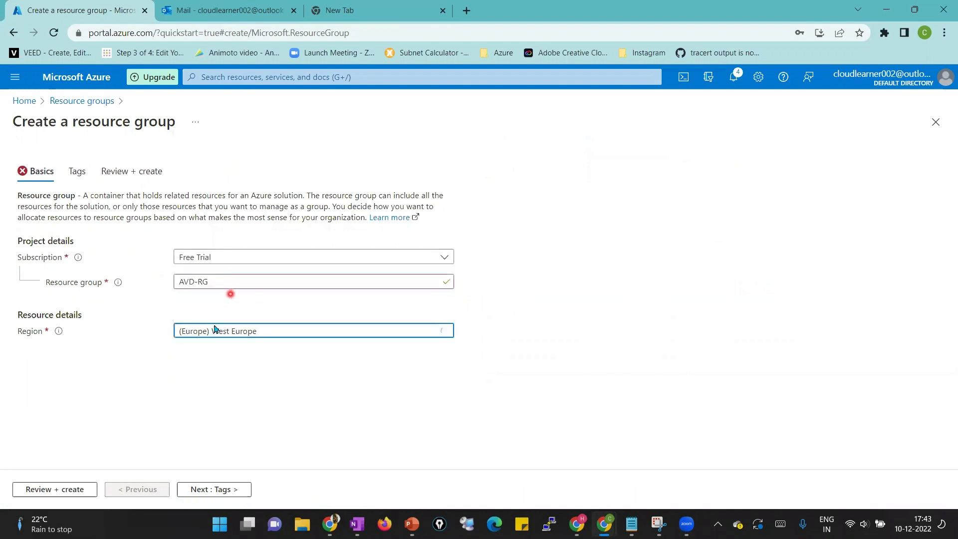
pyautogui.click(195, 489)
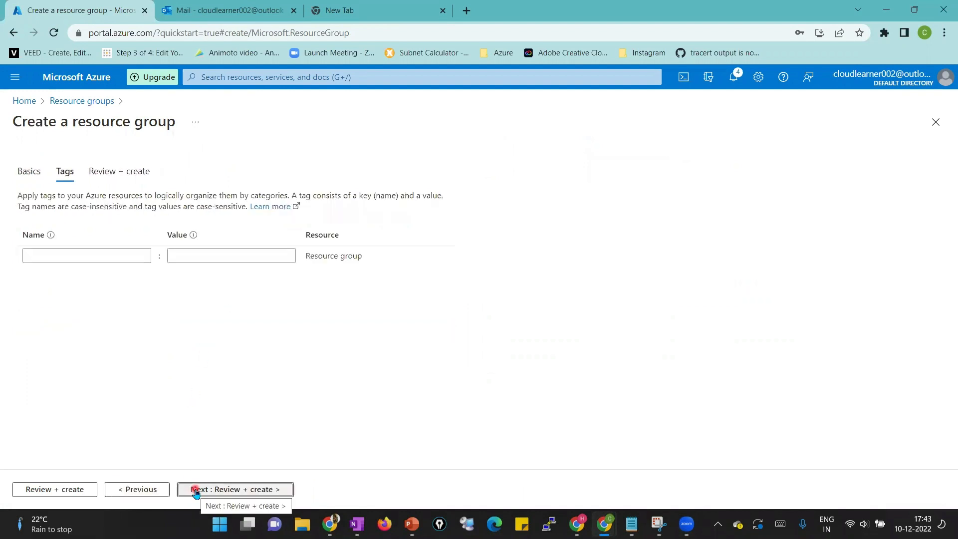
pyautogui.click(197, 490)
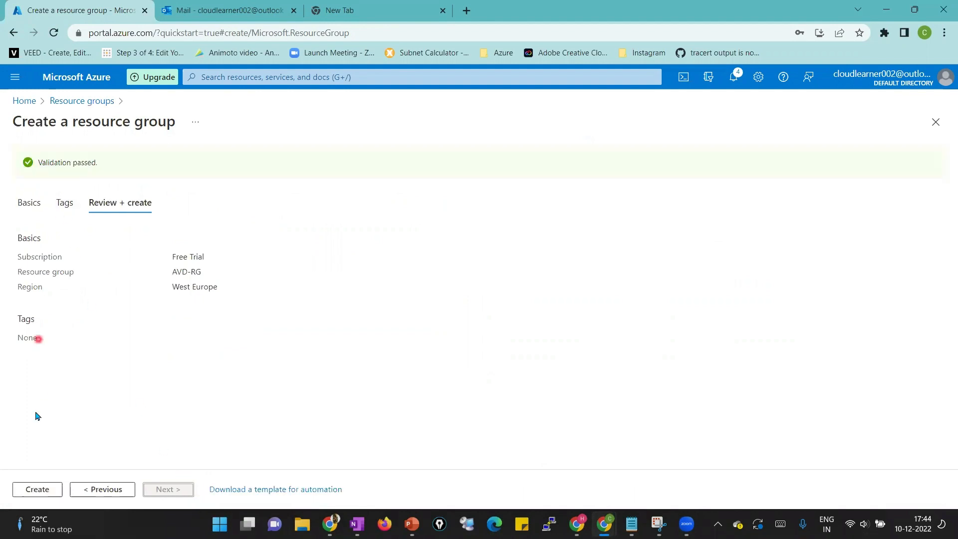
pyautogui.click(26, 491)
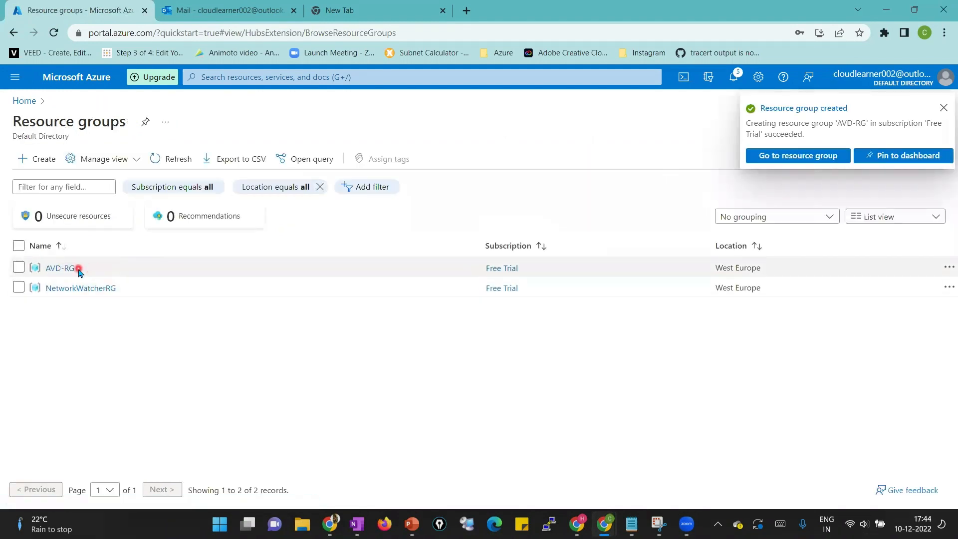
# Start creating a new virtual network in the AVD-RG resource group.
pyautogui.click(84, 78)
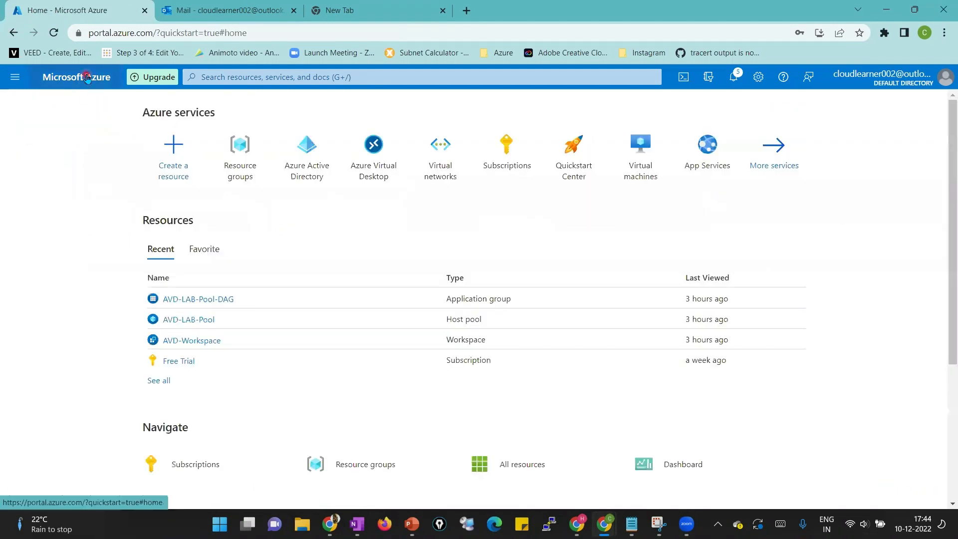
pyautogui.click(440, 155)
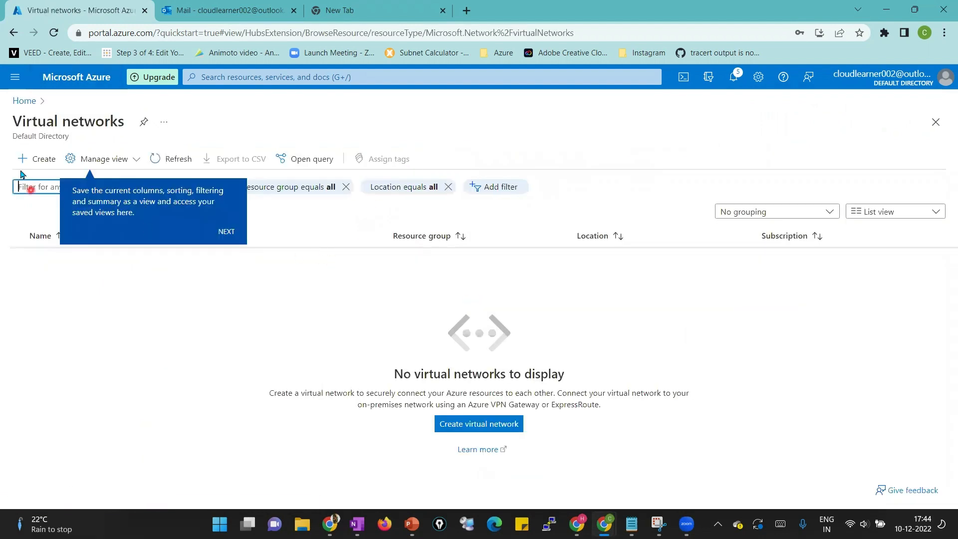
pyautogui.click(21, 162)
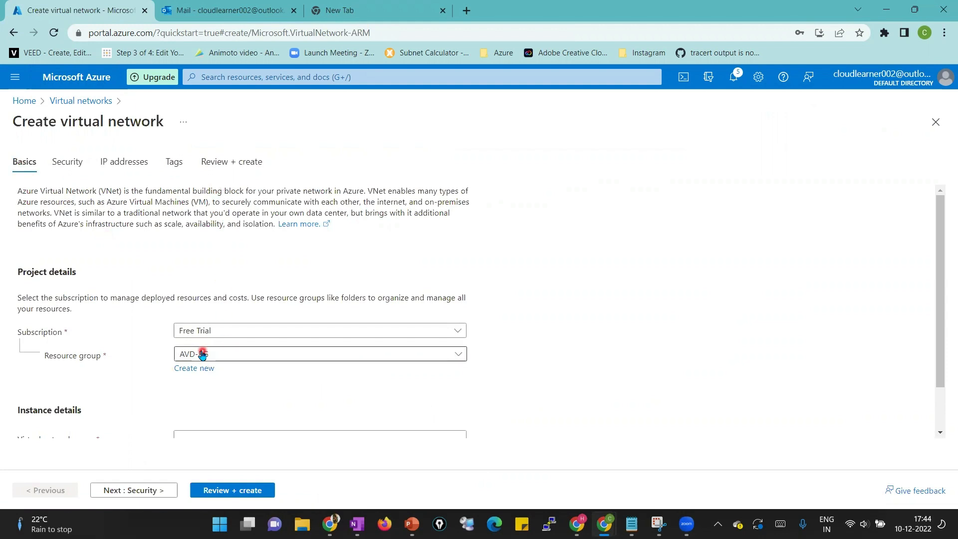
# Set the virtual network's region to West Europe and name it AVD-Vnet.
pyautogui.scroll(-1, 297, 338)
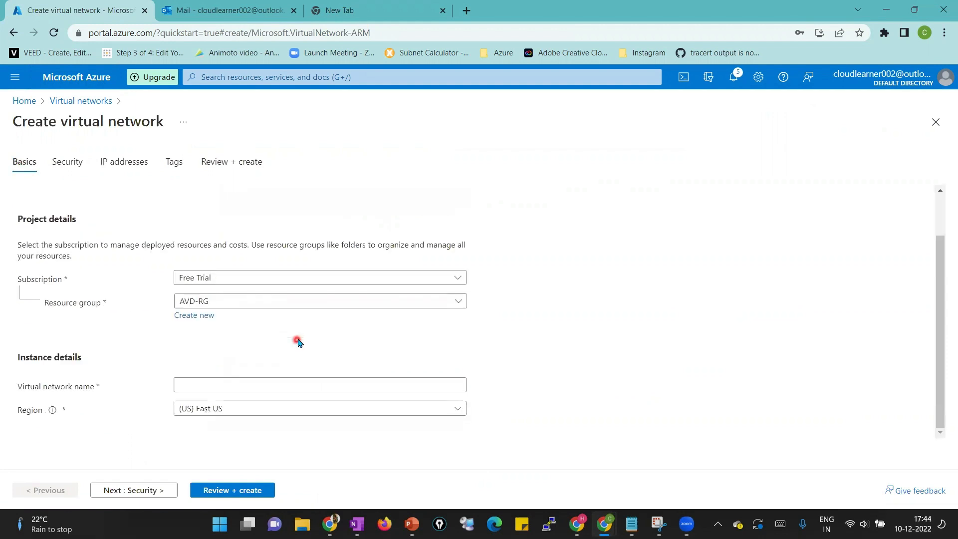
pyautogui.click(242, 408)
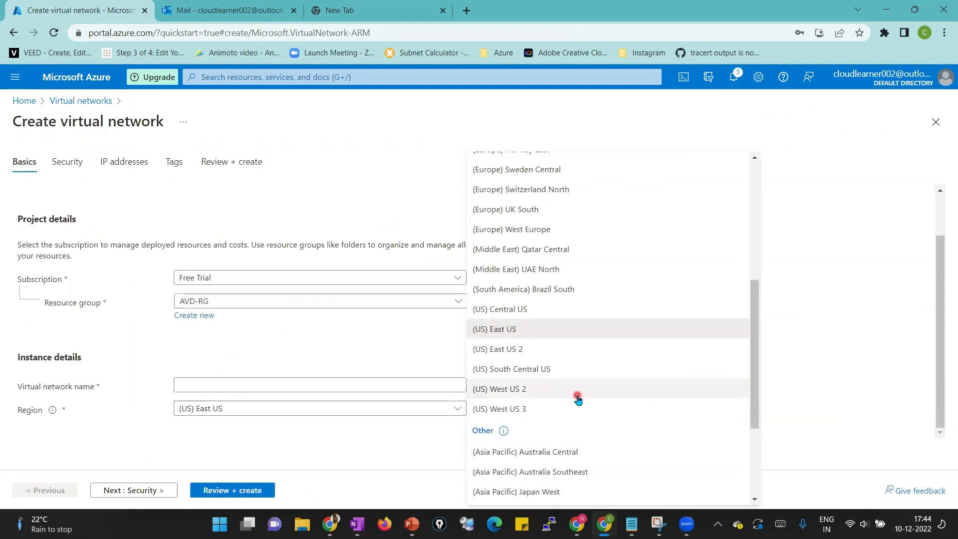
pyautogui.scroll(5, 588, 370)
pyautogui.click(550, 173)
pyautogui.write('we')
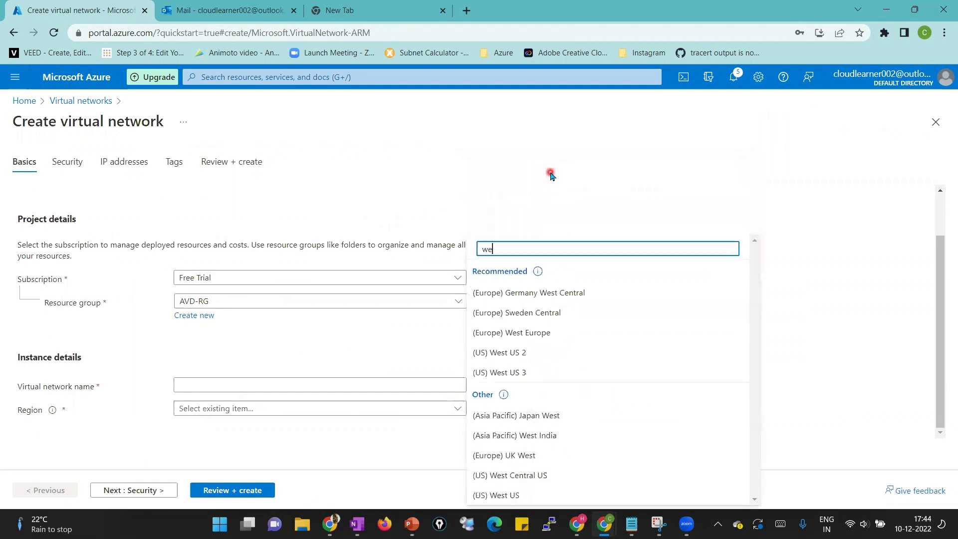
pyautogui.write('st e')
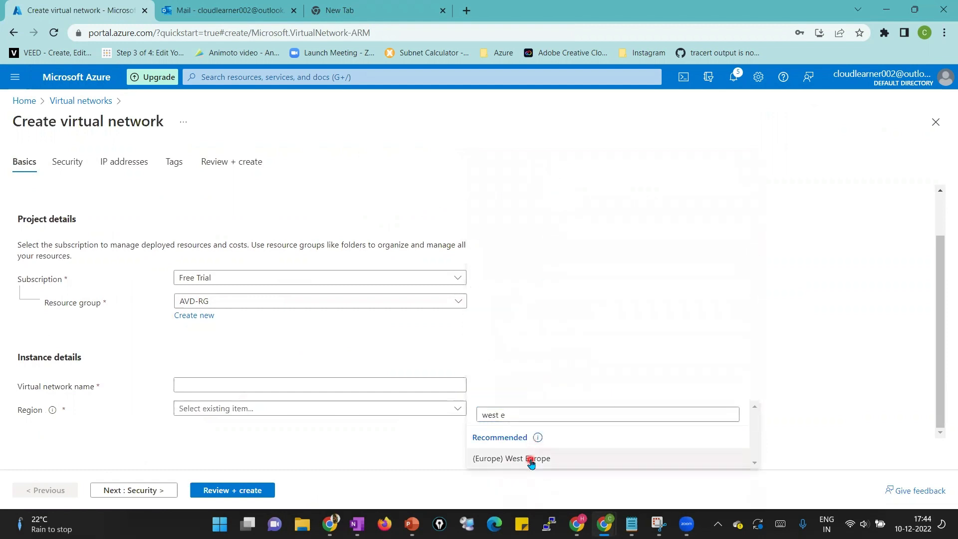
pyautogui.click(531, 457)
pyautogui.click(314, 387)
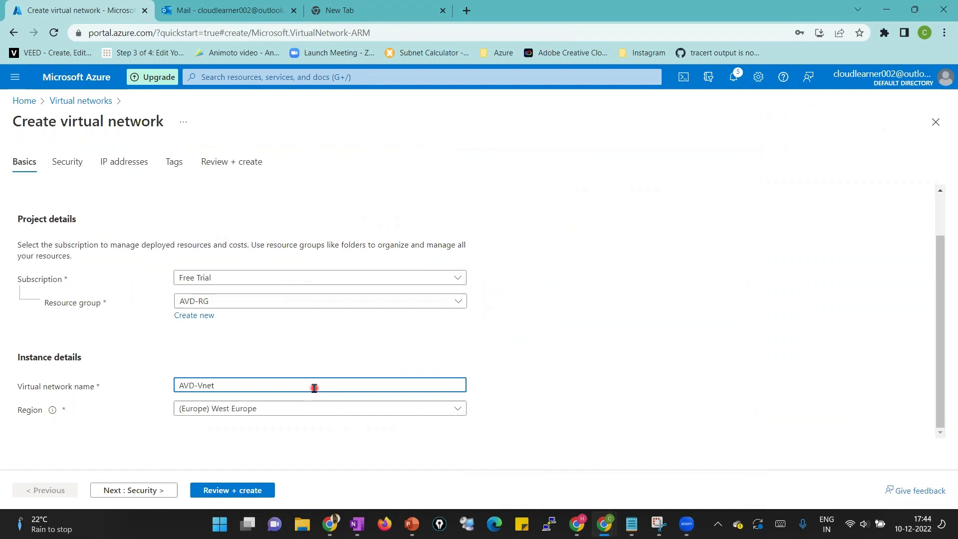
# Review the virtual network's summary and security options, and go on to its IP address configuration.
pyautogui.click(241, 490)
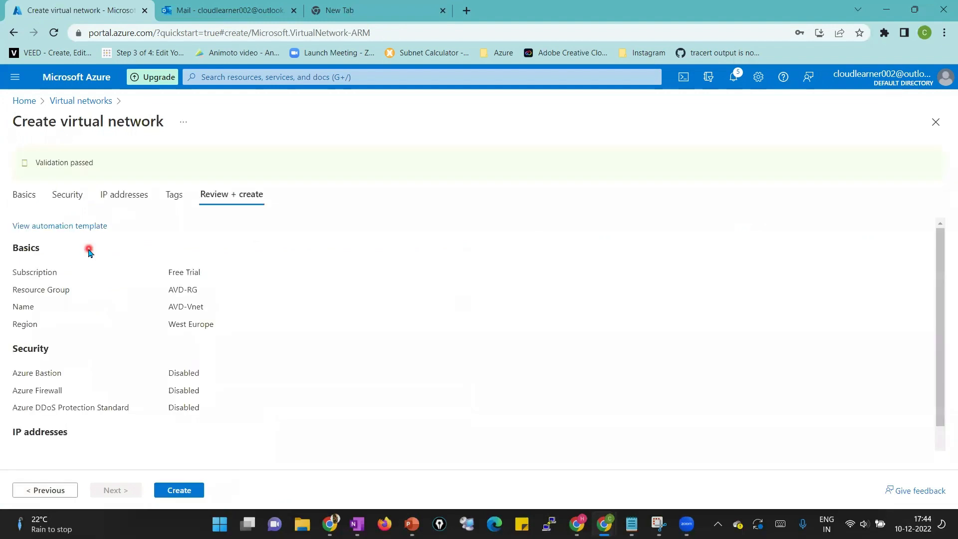
pyautogui.click(71, 196)
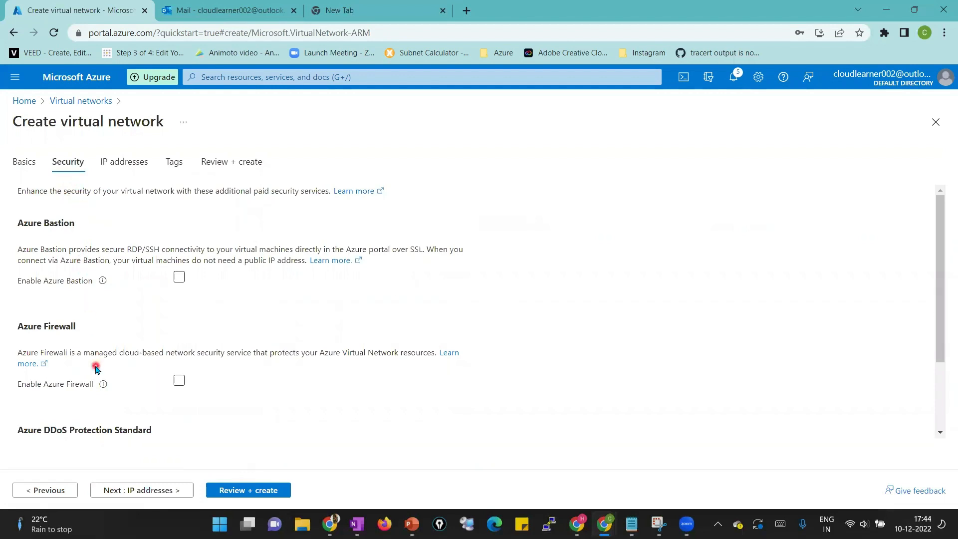
pyautogui.scroll(-2, 96, 369)
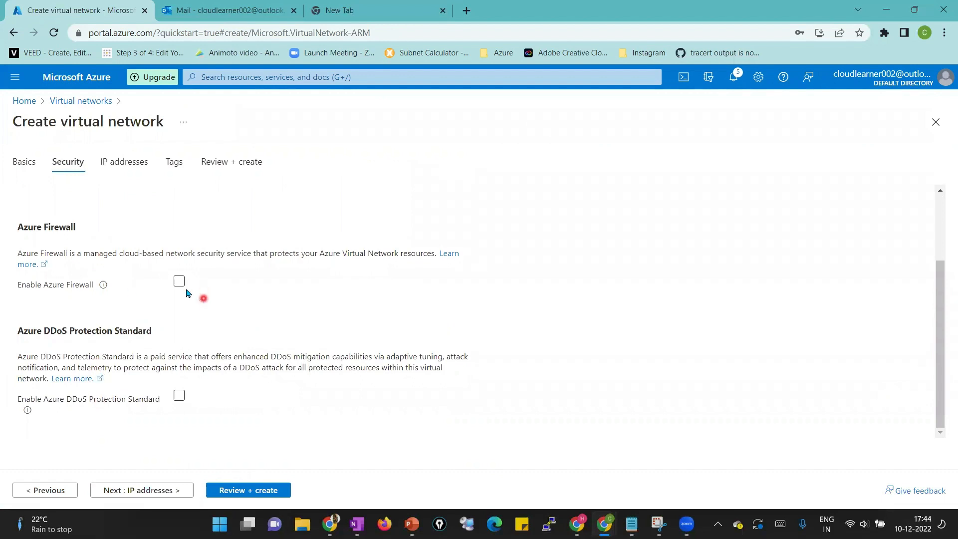
pyautogui.click(131, 489)
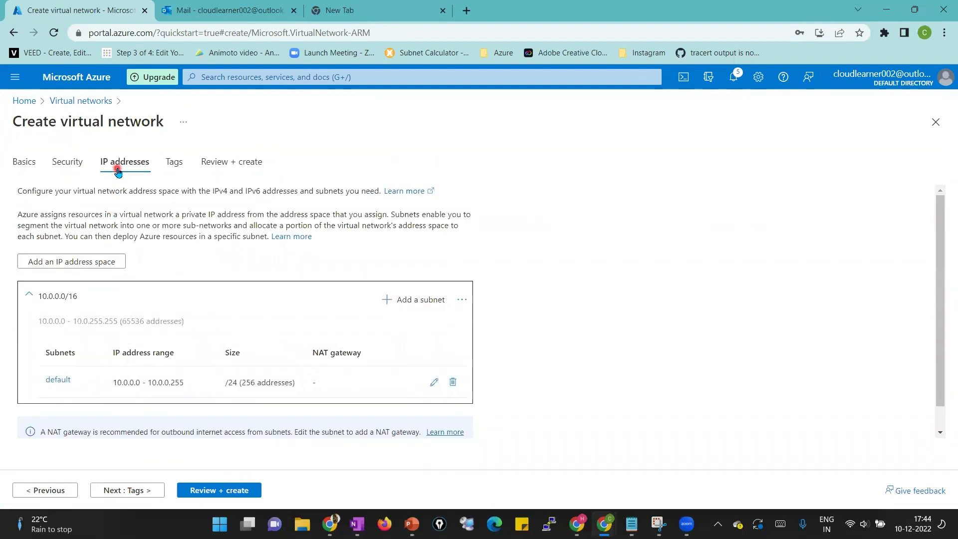
pyautogui.scroll(-1, 145, 338)
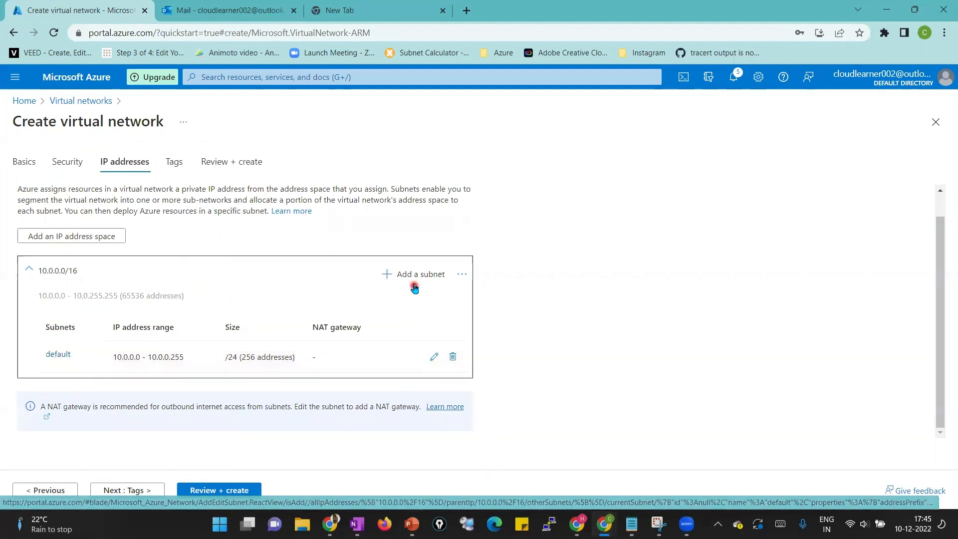
pyautogui.click(462, 274)
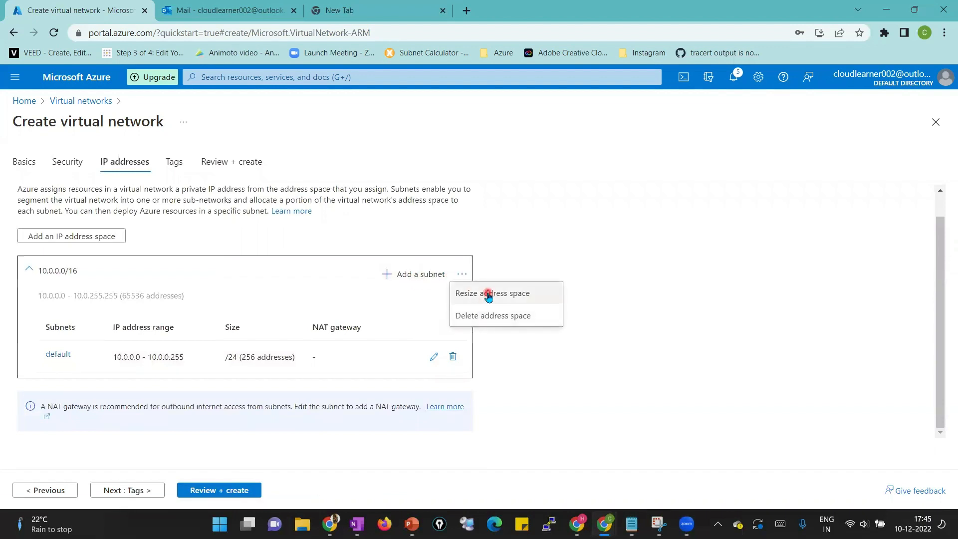
pyautogui.click(435, 357)
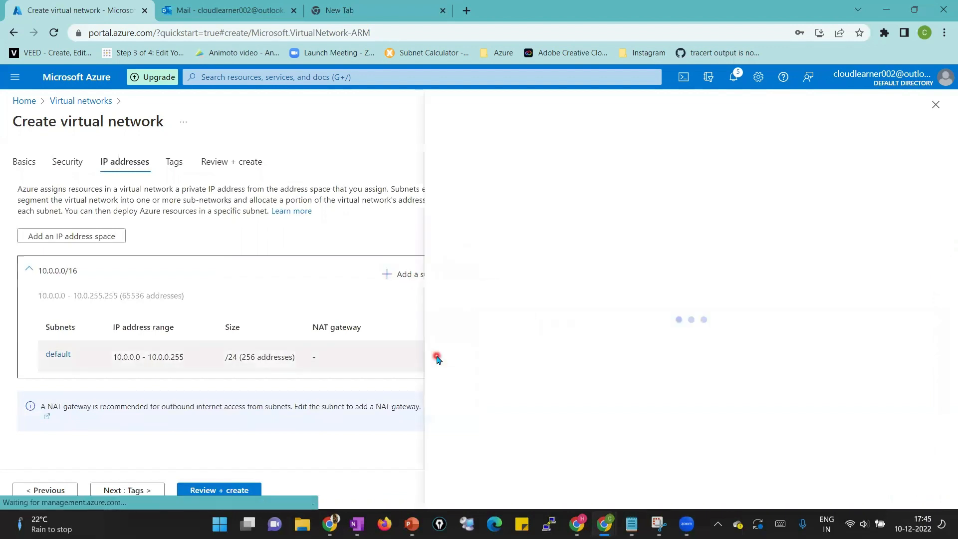
pyautogui.click(708, 168)
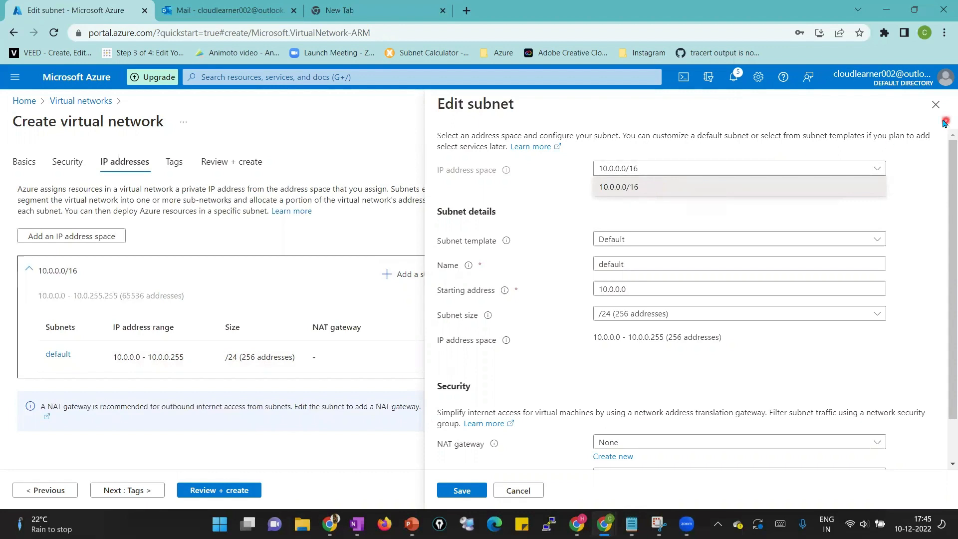
pyautogui.click(936, 104)
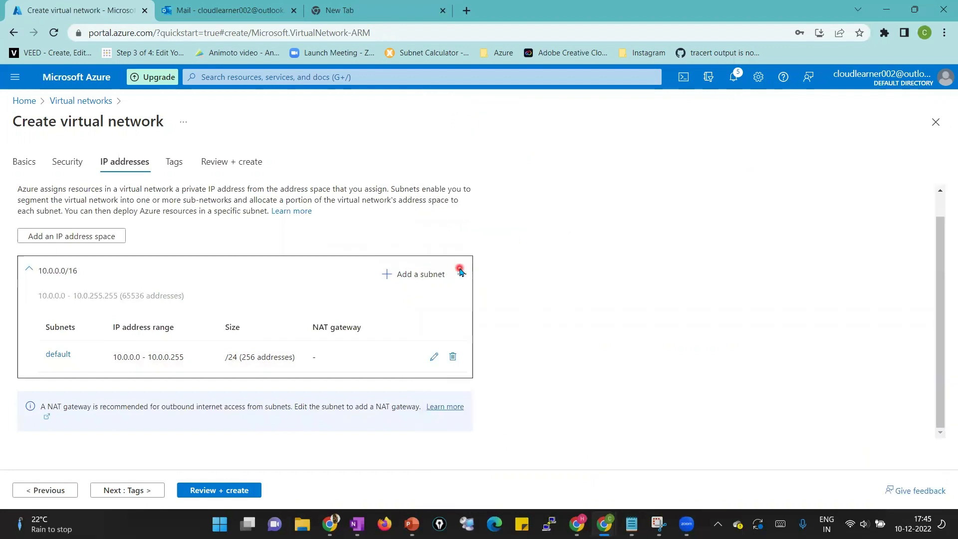
pyautogui.click(461, 274)
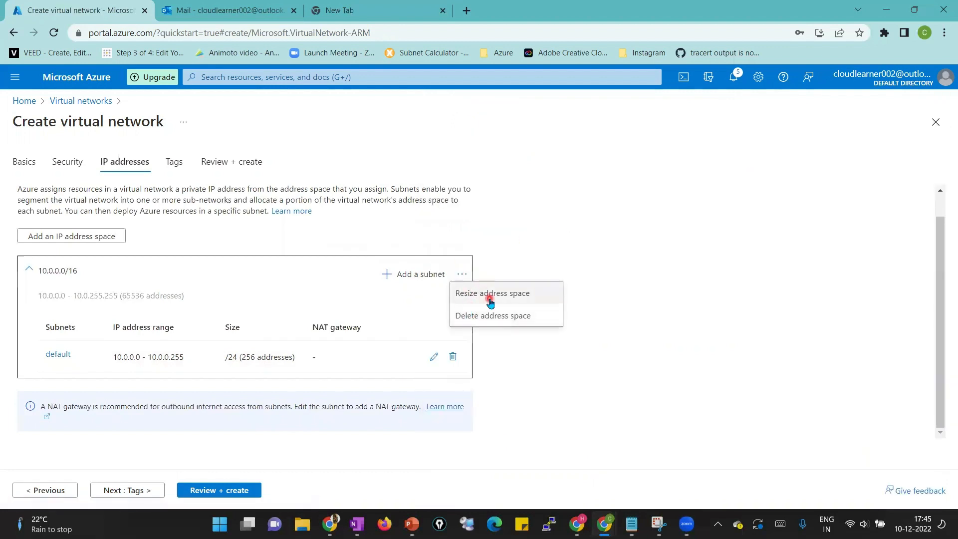
pyautogui.click(433, 358)
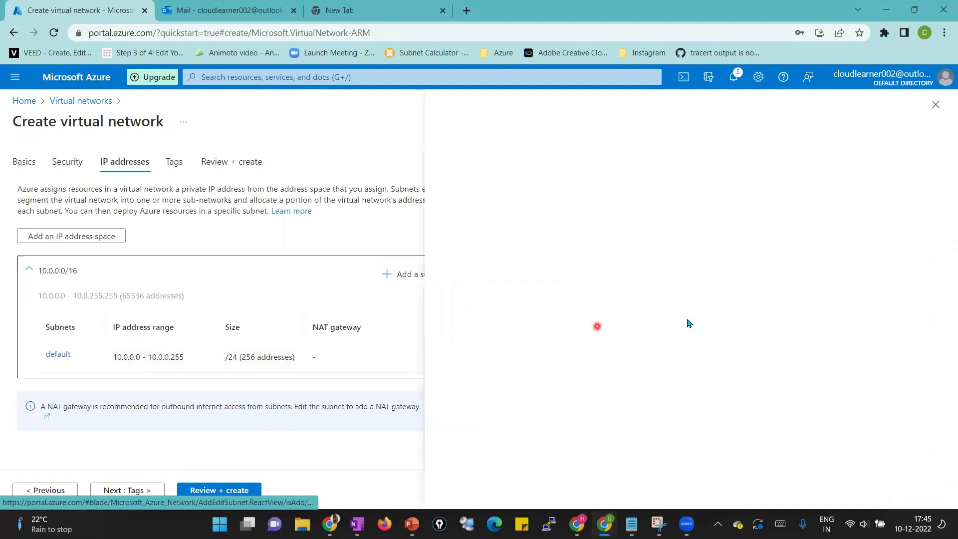
pyautogui.click(693, 398)
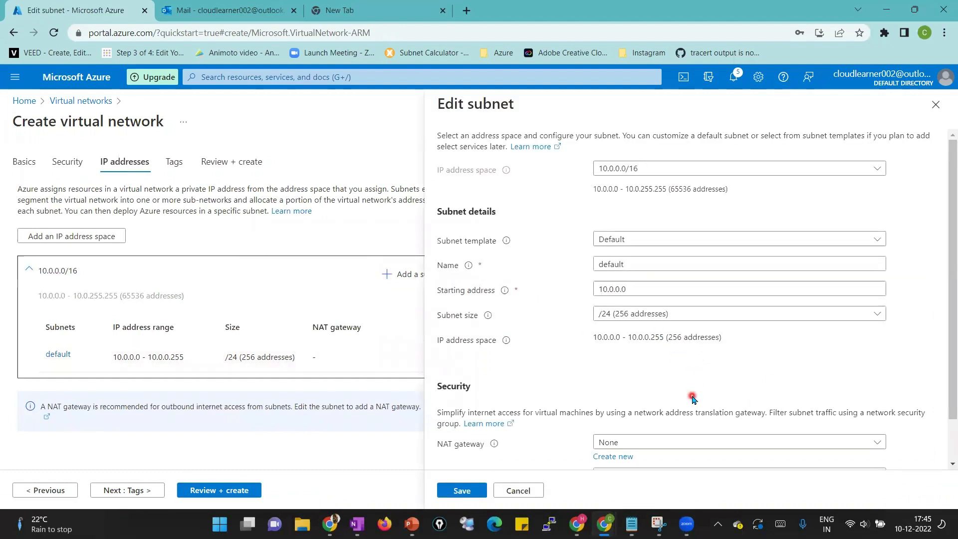
pyautogui.click(936, 104)
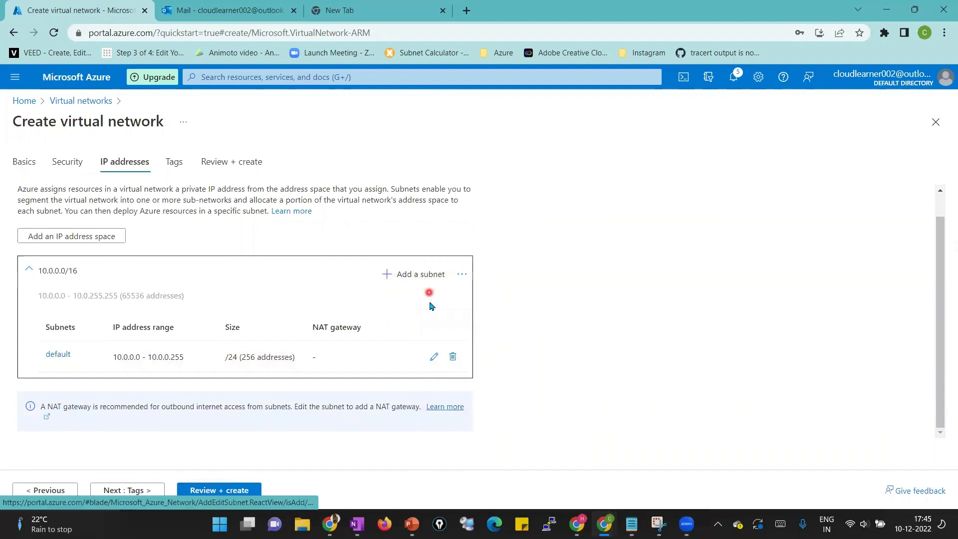
# Rename the default subnet to AVD-Subnet, save it, and continue to the virtual network's tag settings.
pyautogui.click(433, 359)
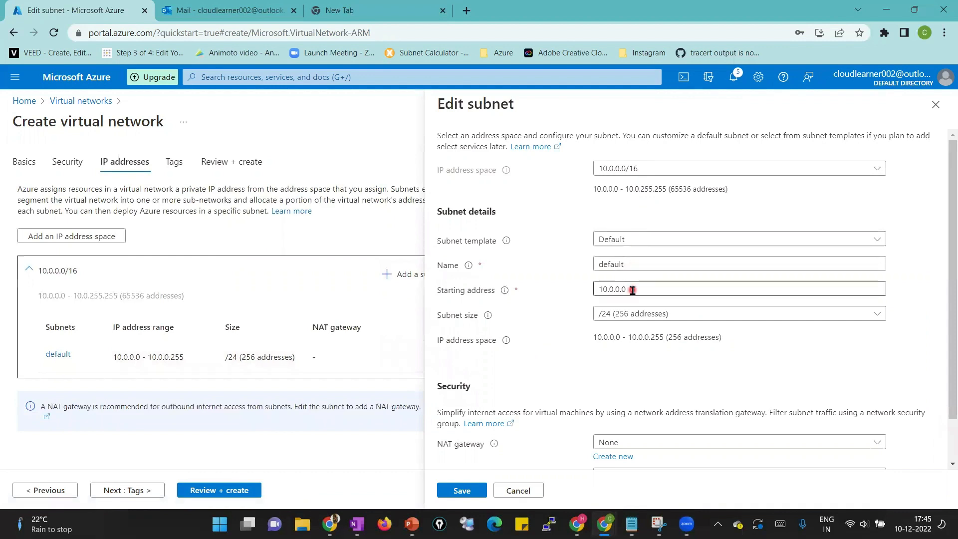
pyautogui.doubleClick(637, 262)
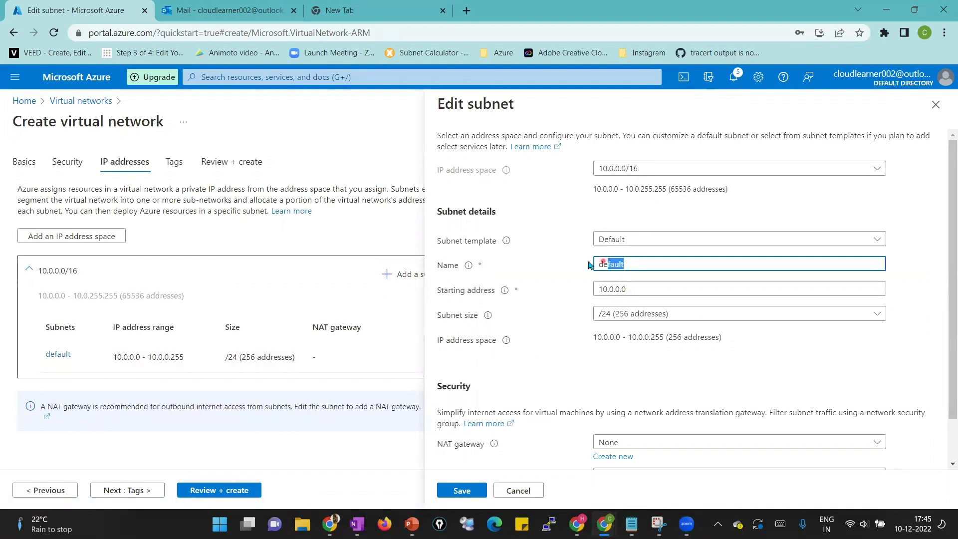
pyautogui.write('AVD-Subnet')
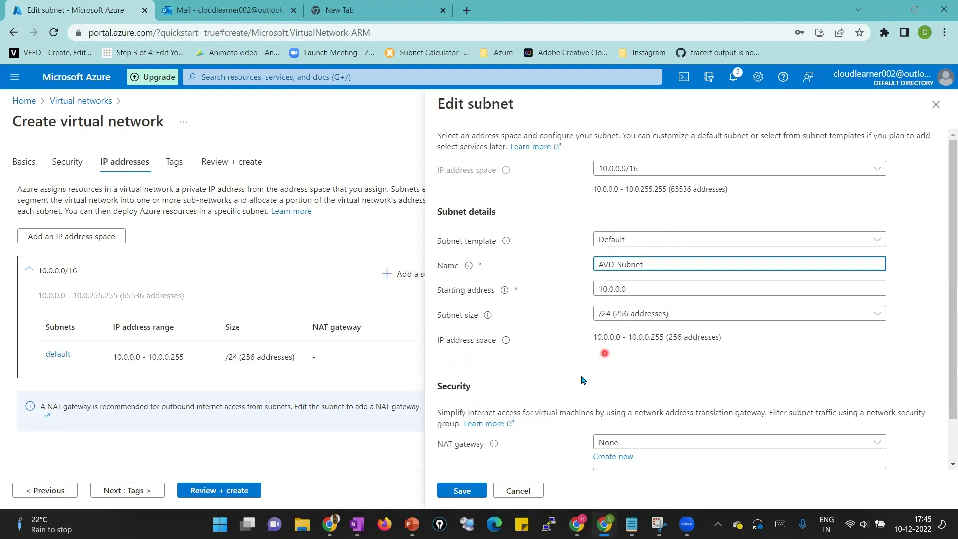
pyautogui.click(462, 491)
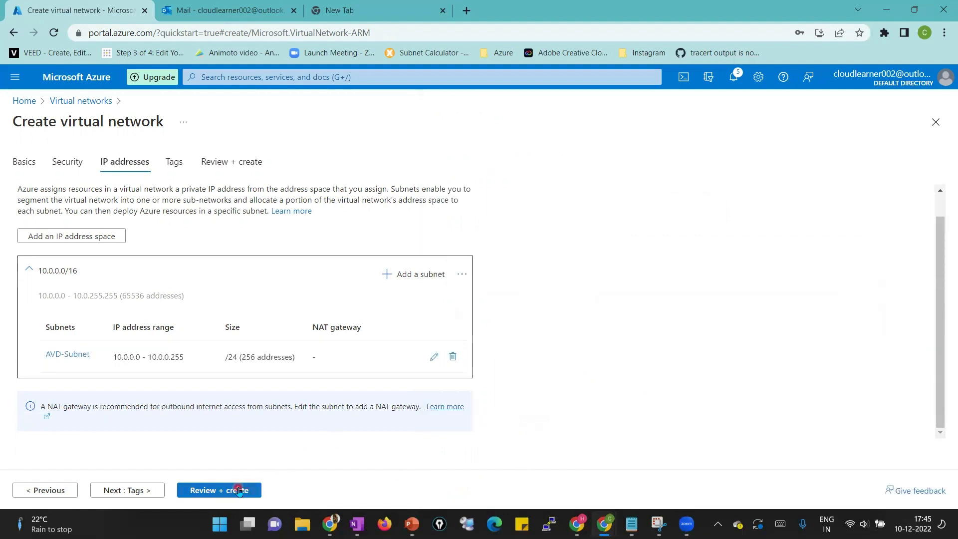
pyautogui.click(141, 496)
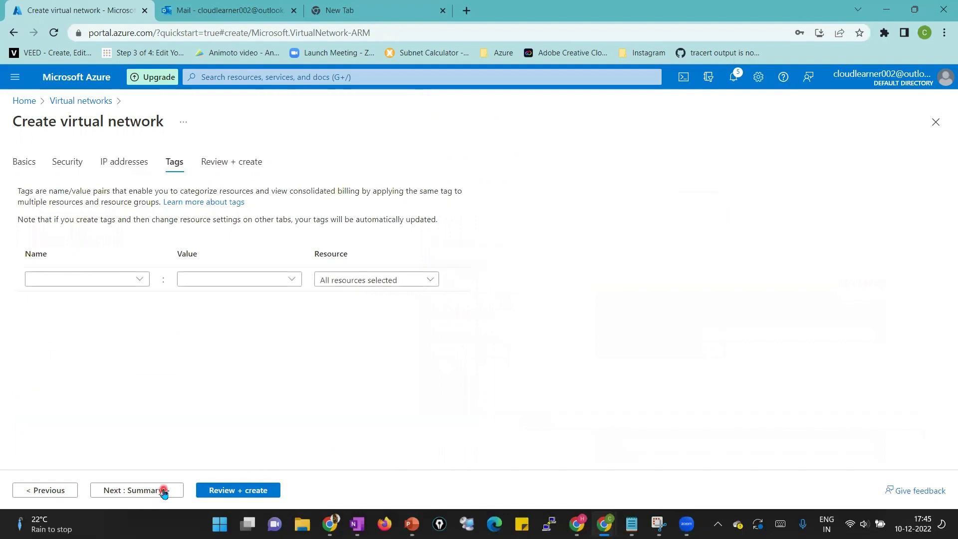
# Review and create the AVD-Vnet virtual network, and open the subnets of the deployed network.
pyautogui.click(160, 492)
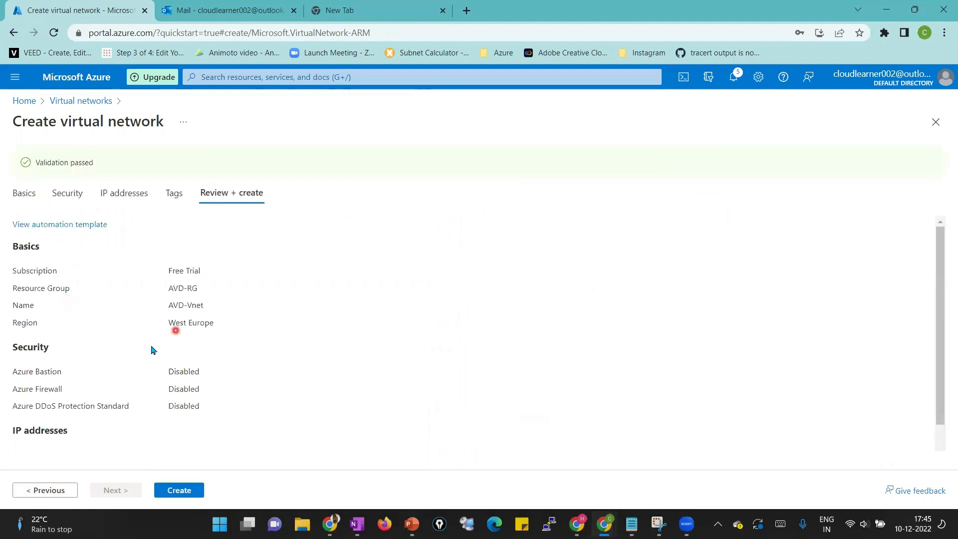
pyautogui.click(183, 491)
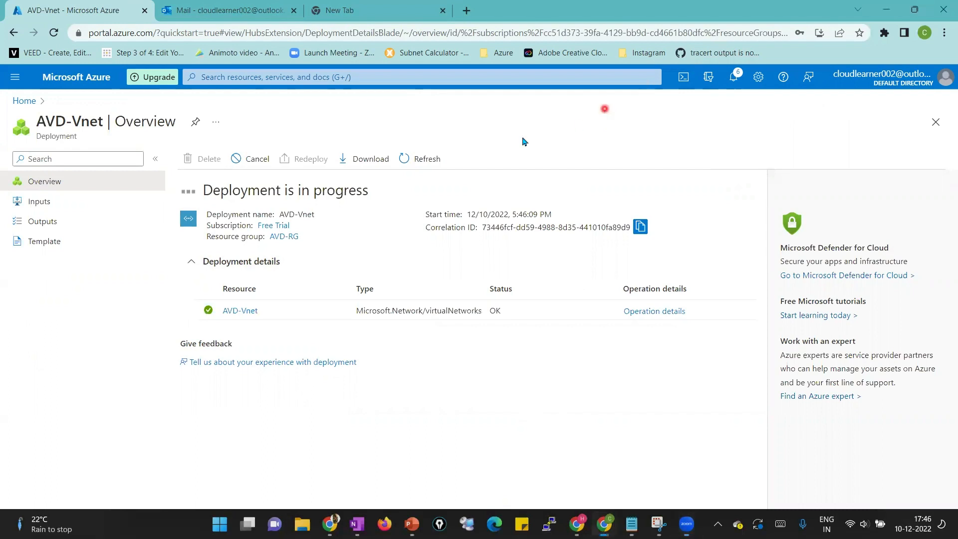
pyautogui.click(433, 159)
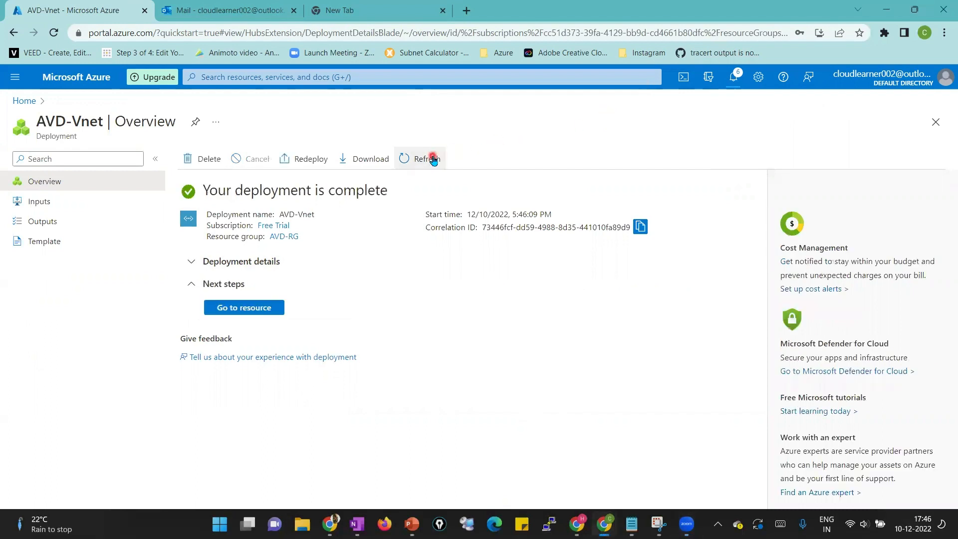
pyautogui.click(234, 309)
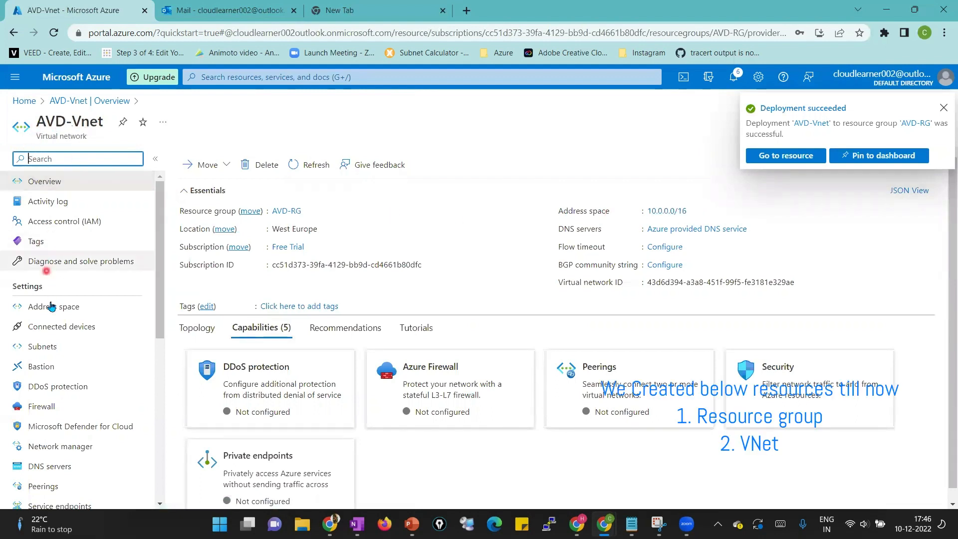
pyautogui.click(51, 348)
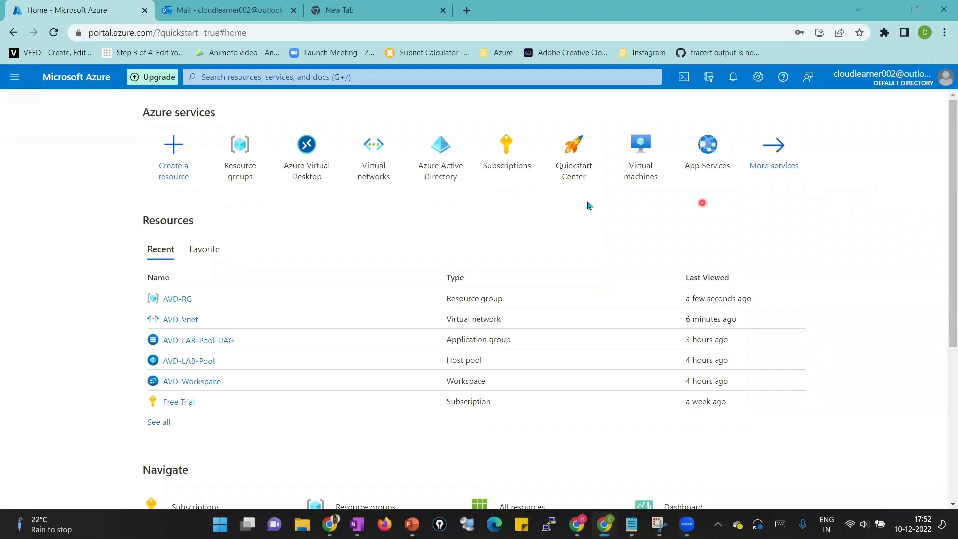
# Search the portal for "avd", open the Azure Virtual Desktop service and start creating a host pool.
pyautogui.click(214, 78)
pyautogui.write('avd')
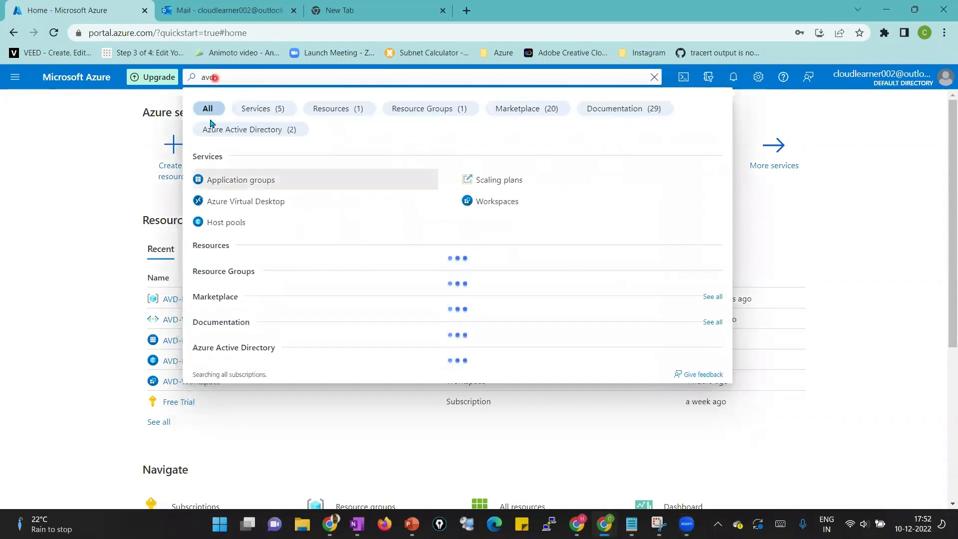
pyautogui.click(235, 207)
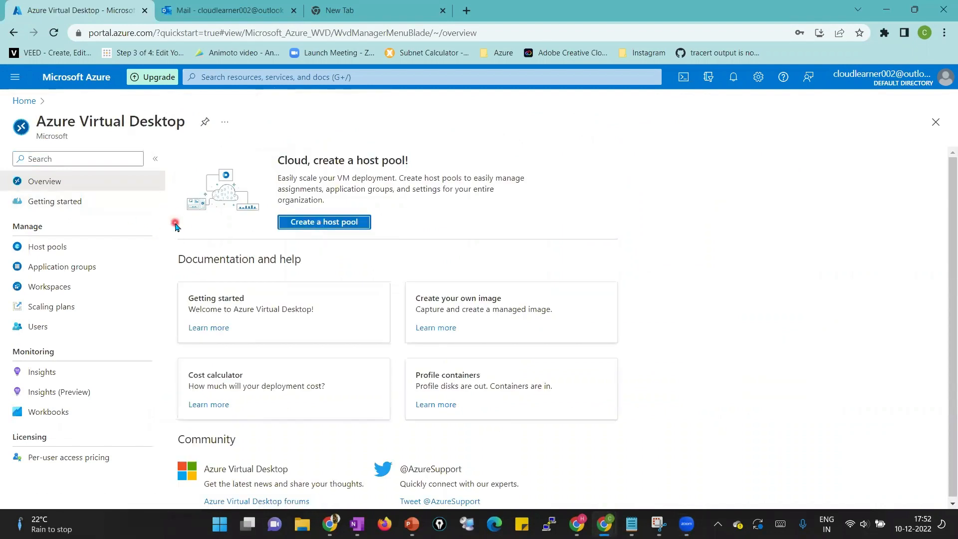
pyautogui.click(317, 225)
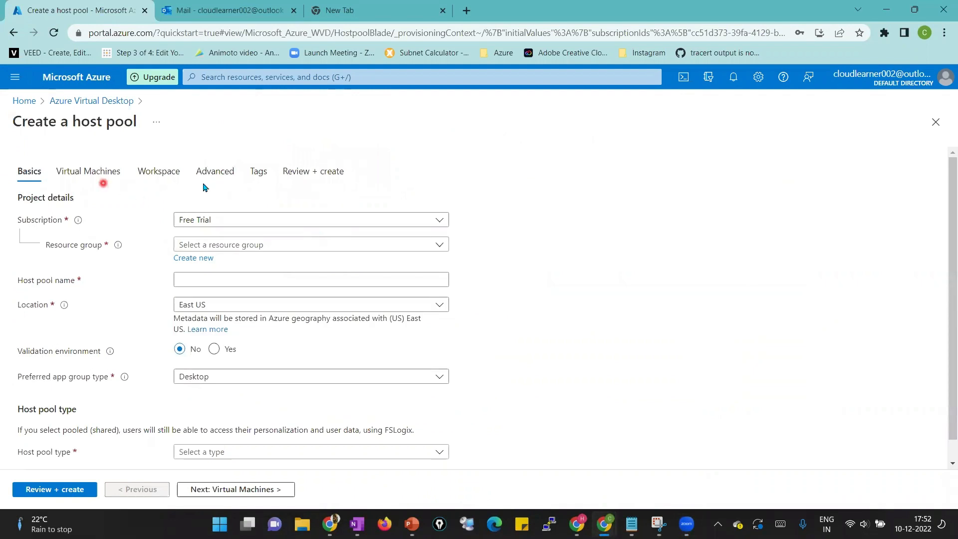
# Assign the host pool to the AVD-RG resource group, name it AVD-Pool, and set its location to West Europe.
pyautogui.click(246, 250)
pyautogui.click(226, 285)
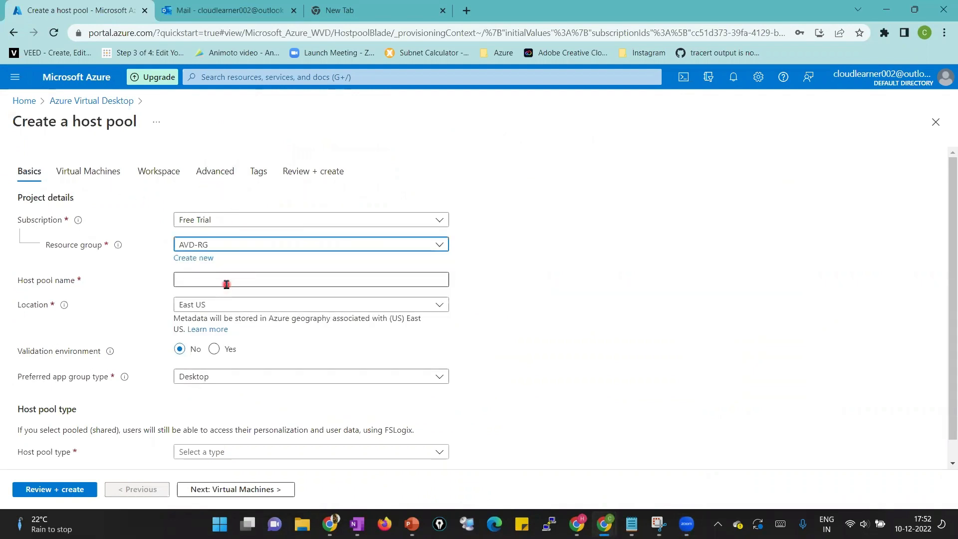
pyautogui.click(226, 284)
pyautogui.write('AV')
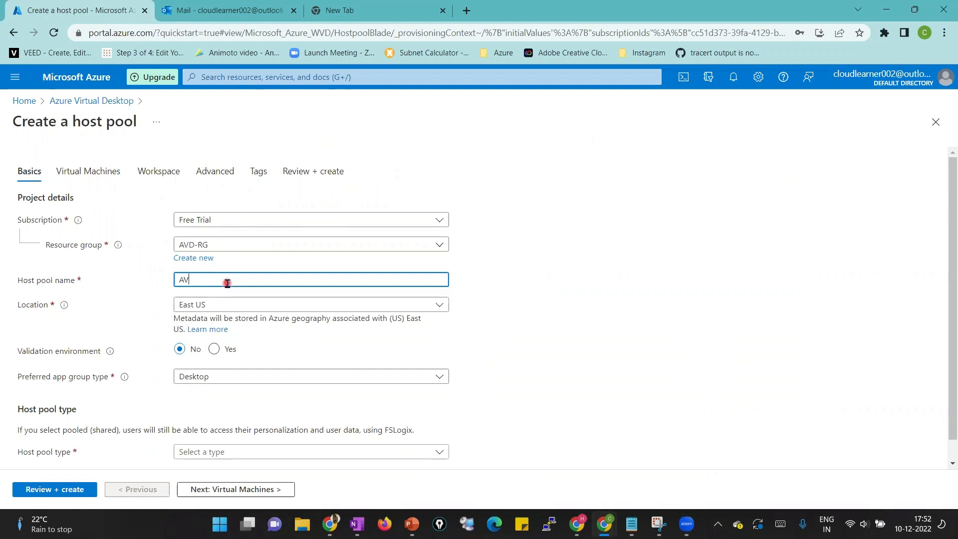
pyautogui.write('D-Pool')
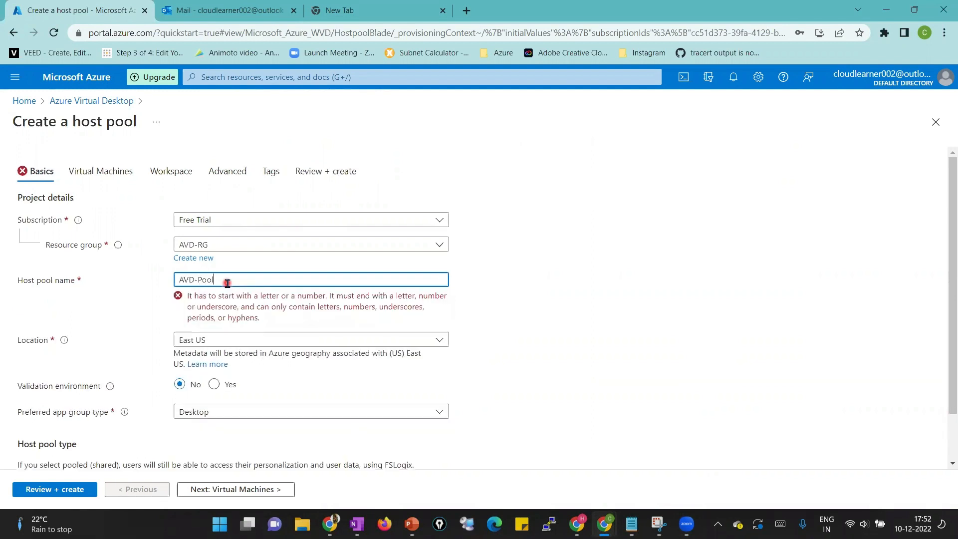
pyautogui.click(224, 304)
pyautogui.write('wes')
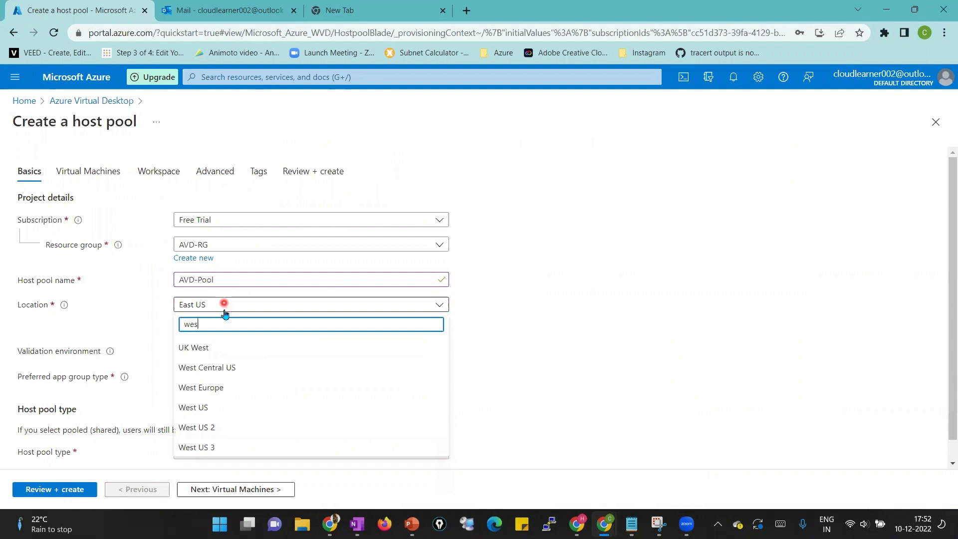
pyautogui.click(216, 388)
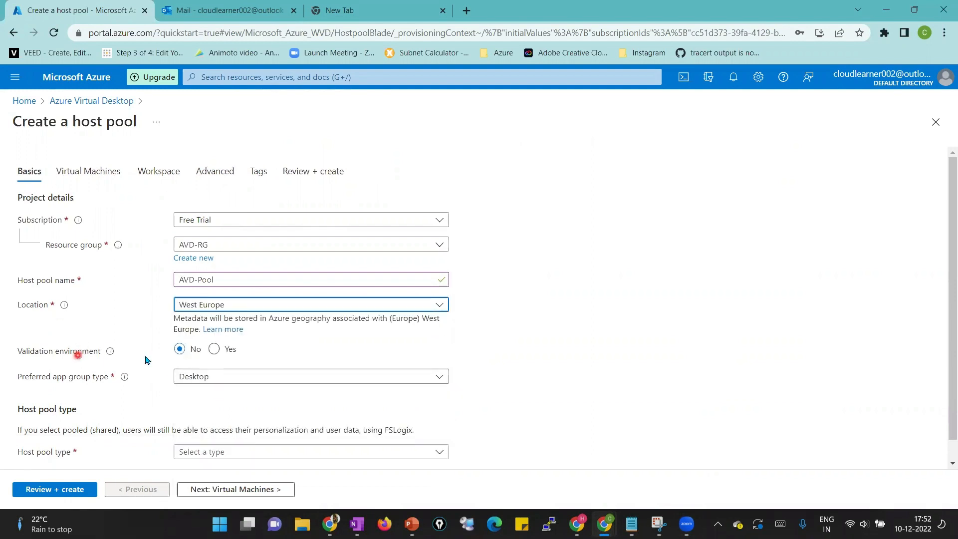
# Set the host pool's validation environment to No and its preferred app group type to Desktop.
pyautogui.click(213, 351)
pyautogui.moveTo(111, 352)
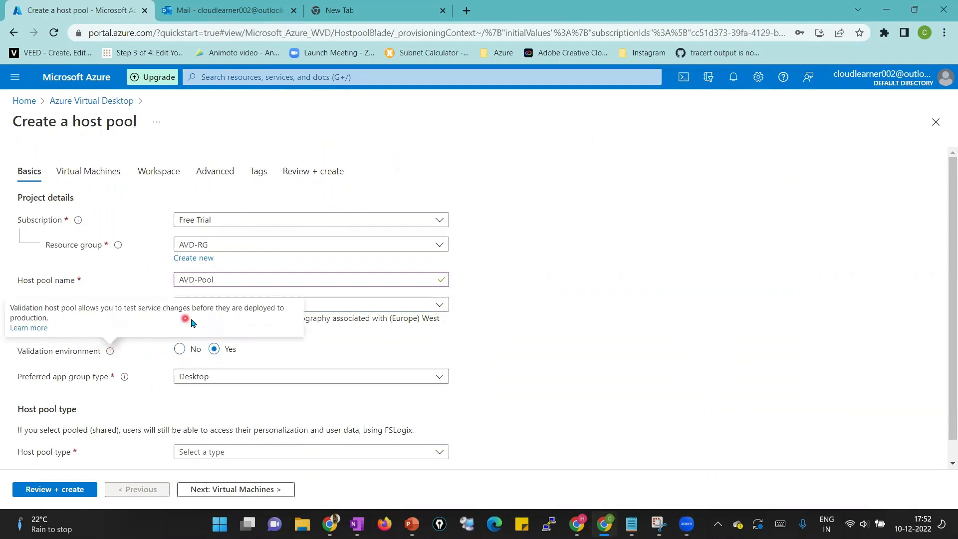
pyautogui.click(180, 351)
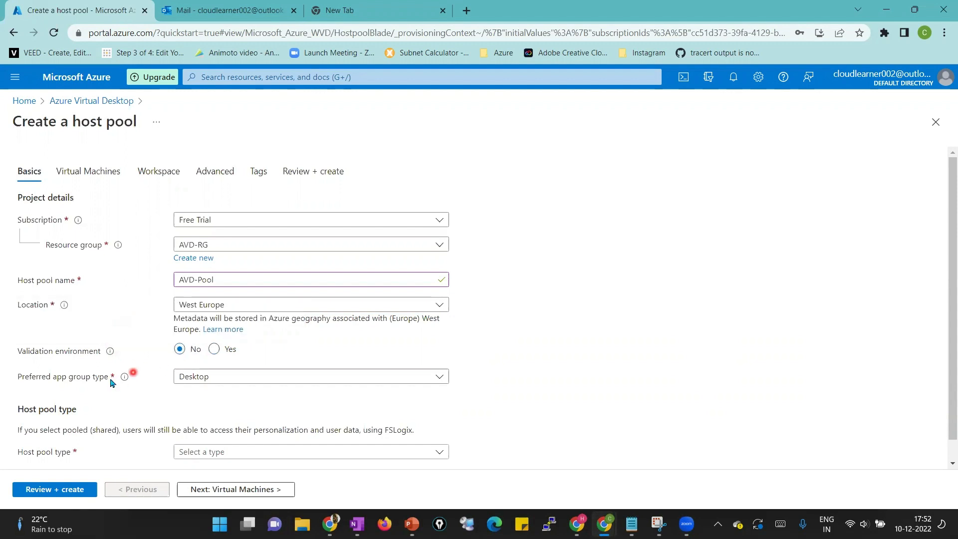
pyautogui.click(183, 378)
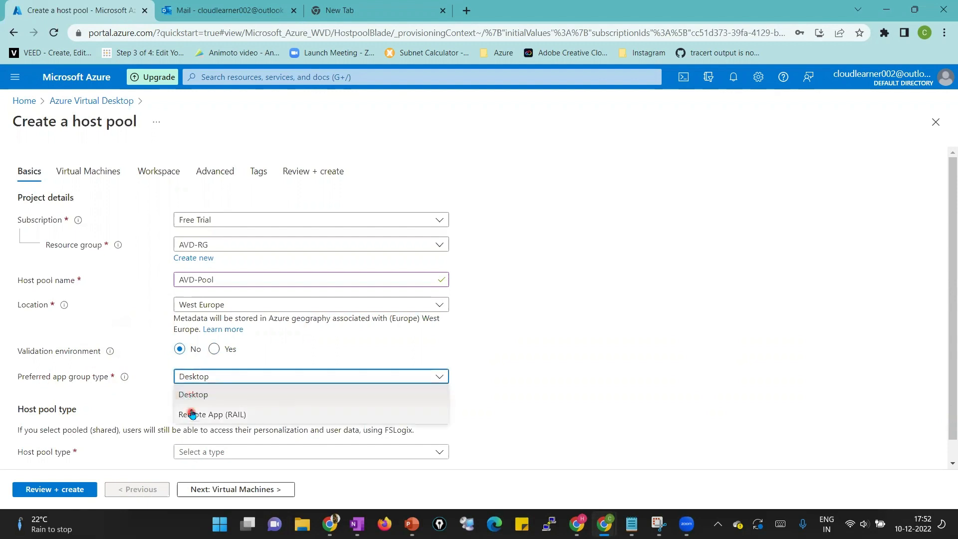
pyautogui.click(192, 402)
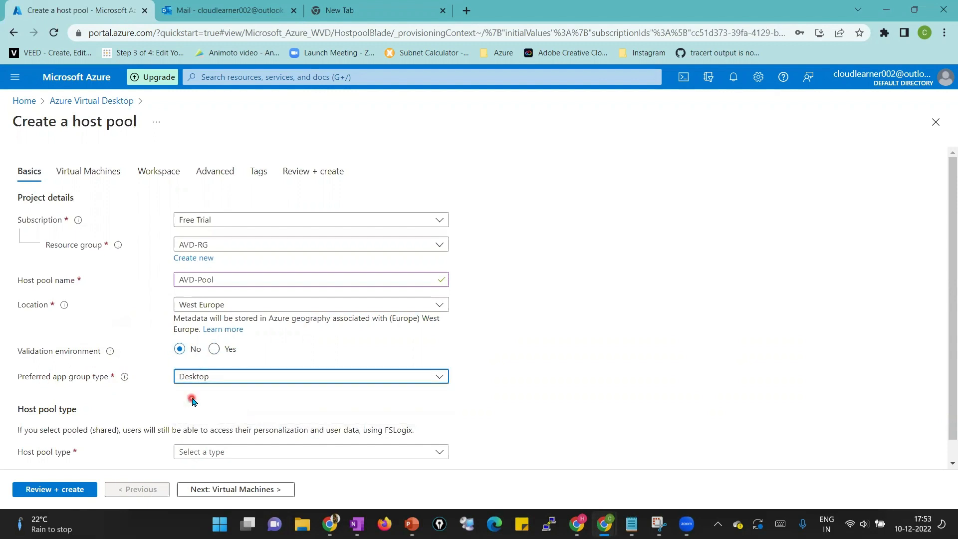
# Make the host pool Pooled with the Breadth-first load balancing algorithm and a max session limit of 2.
pyautogui.scroll(-1, 193, 401)
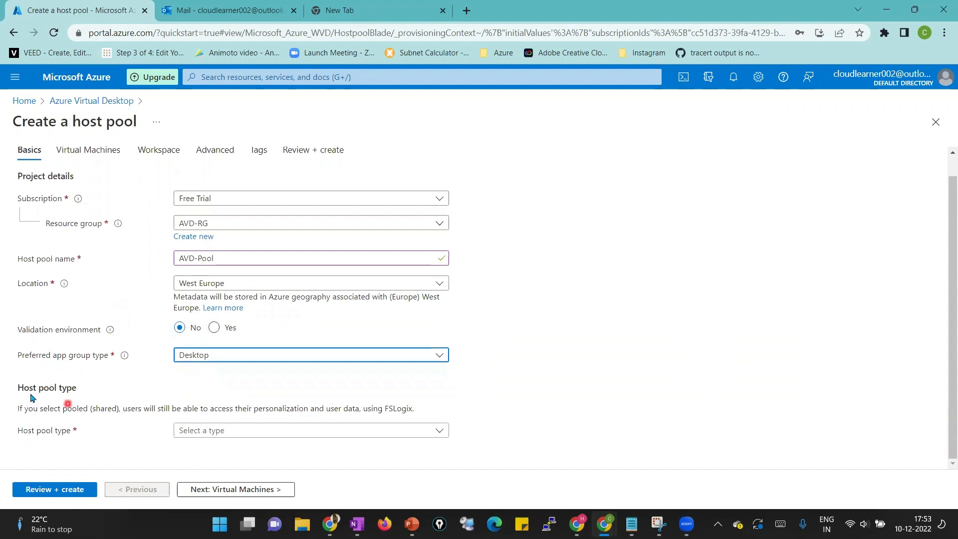
pyautogui.click(233, 432)
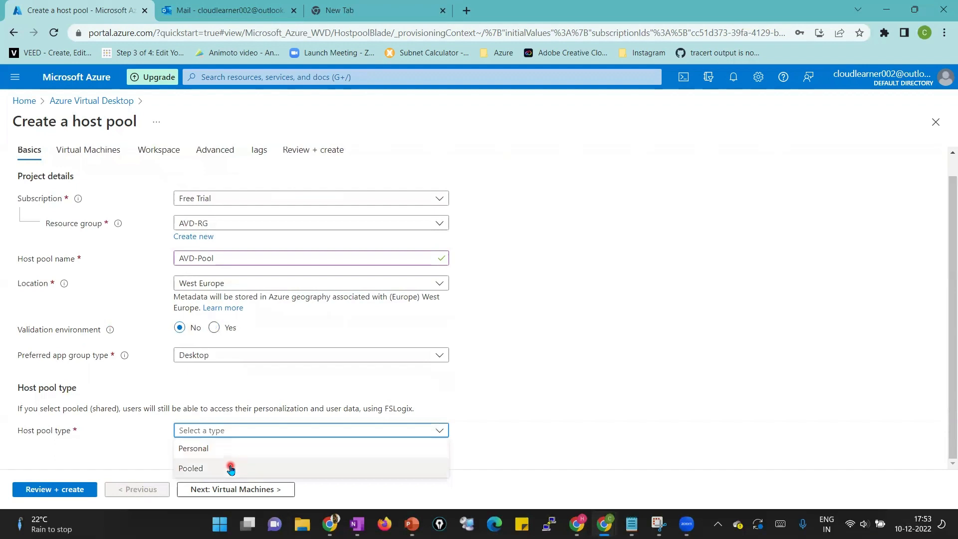
pyautogui.click(231, 468)
pyautogui.scroll(-1, 237, 393)
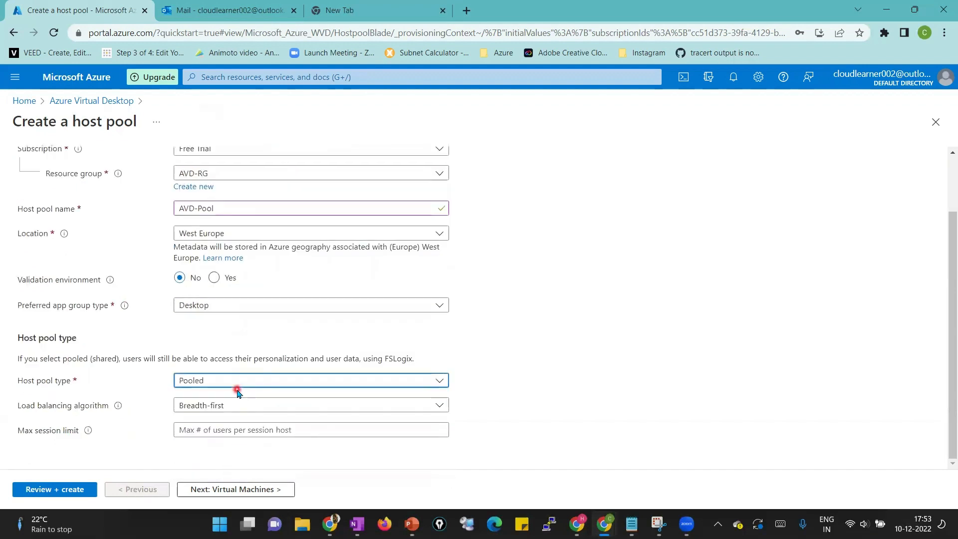
pyautogui.click(229, 407)
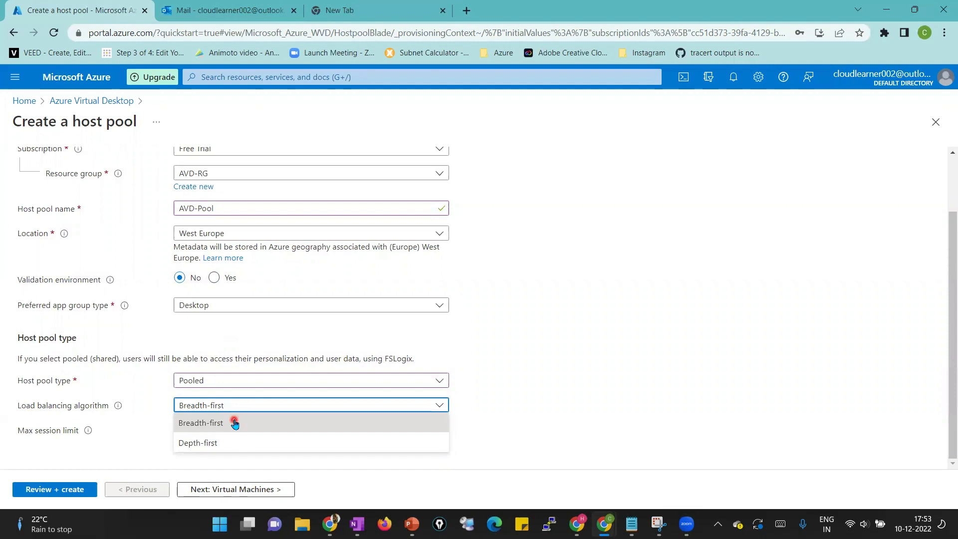
pyautogui.click(235, 423)
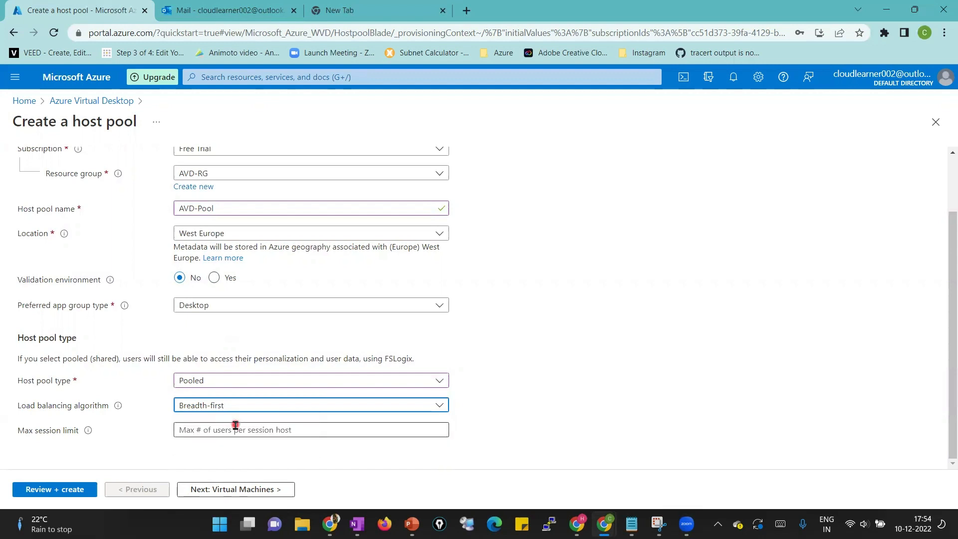
pyautogui.click(235, 427)
pyautogui.write('2')
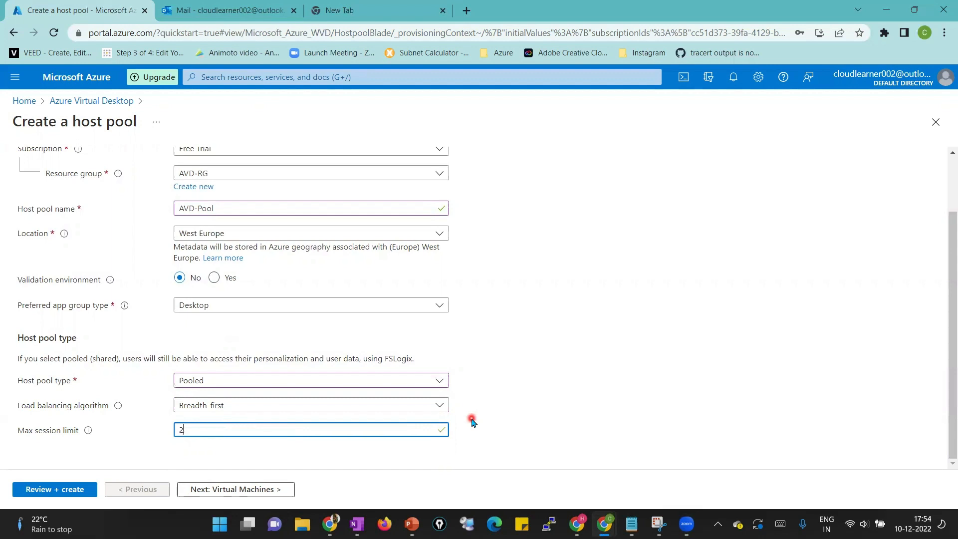
# Create the host pool without virtual machines, workspace registration, diagnostics settings or tags.
pyautogui.click(261, 498)
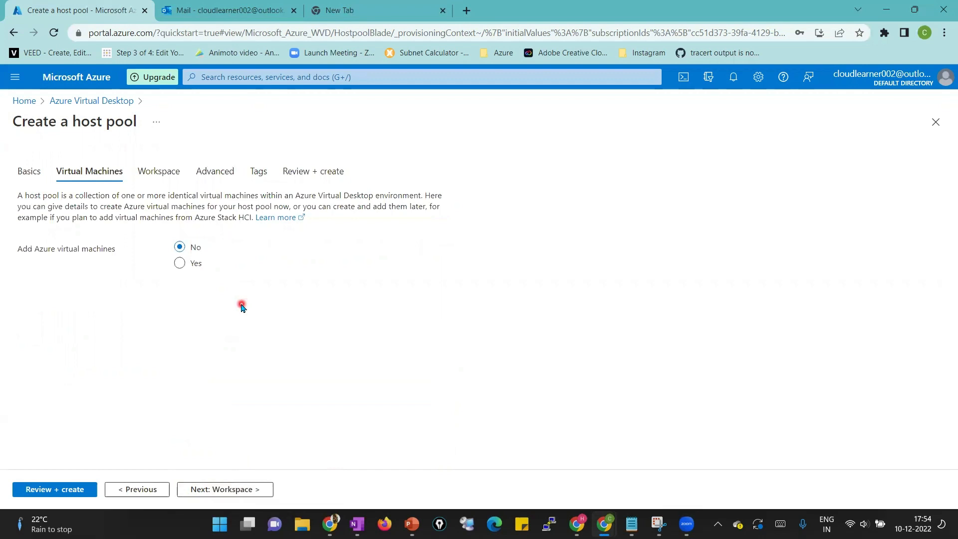
pyautogui.click(223, 488)
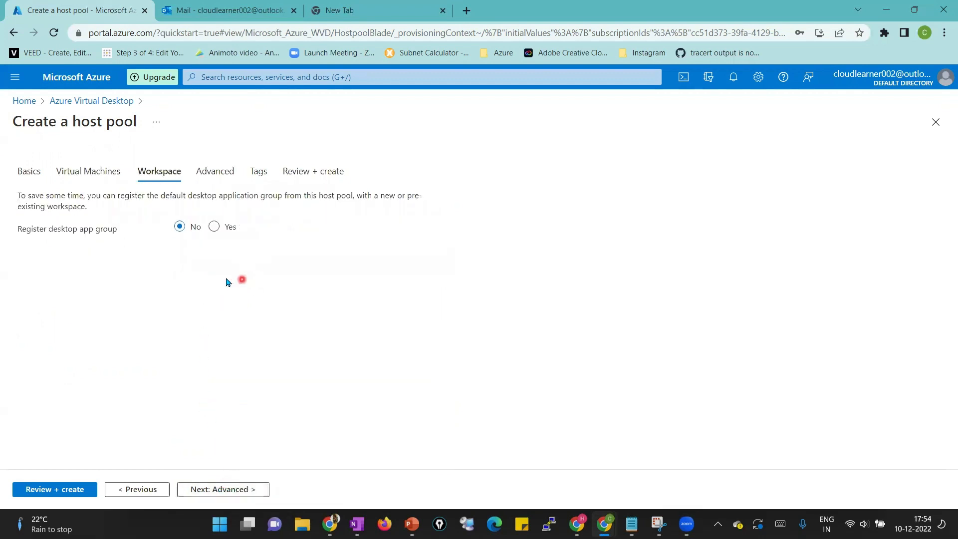
pyautogui.click(223, 486)
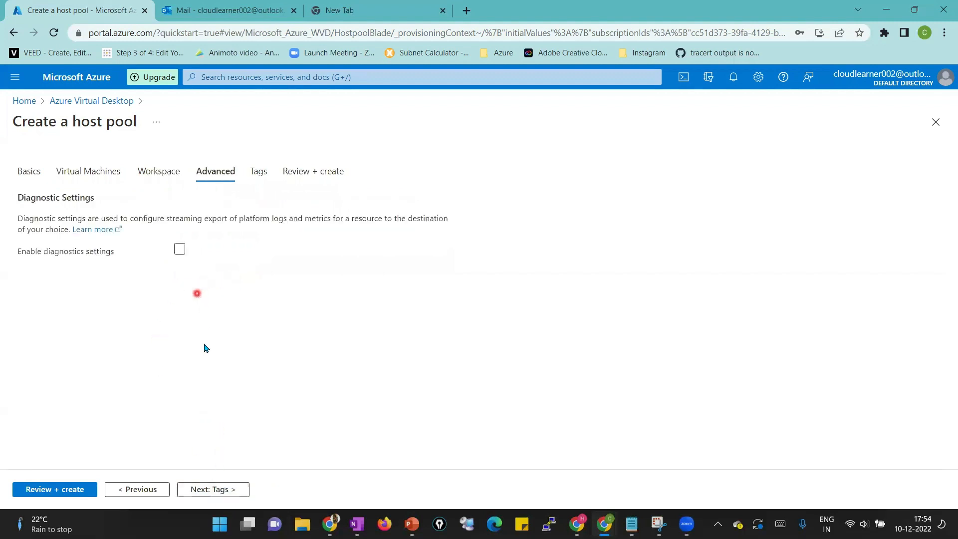
pyautogui.click(227, 490)
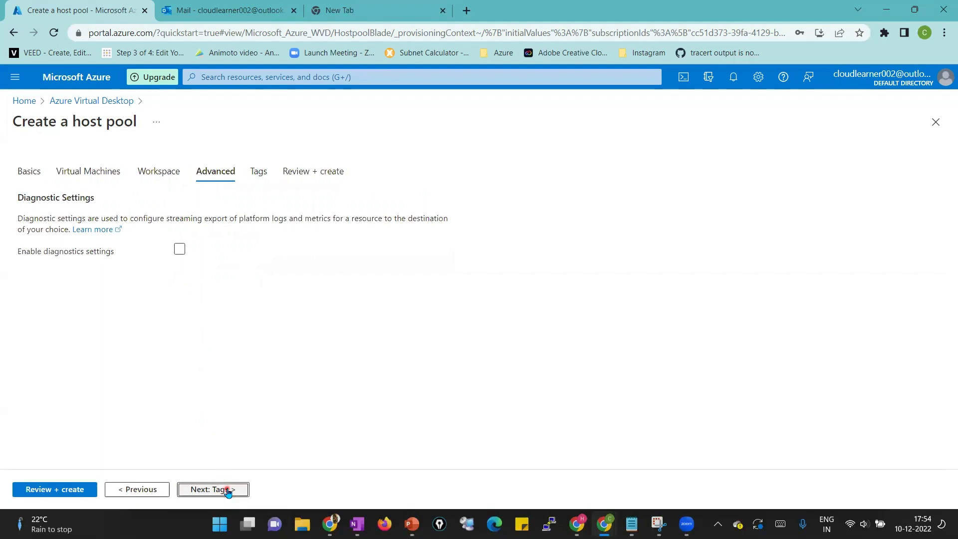
pyautogui.click(228, 490)
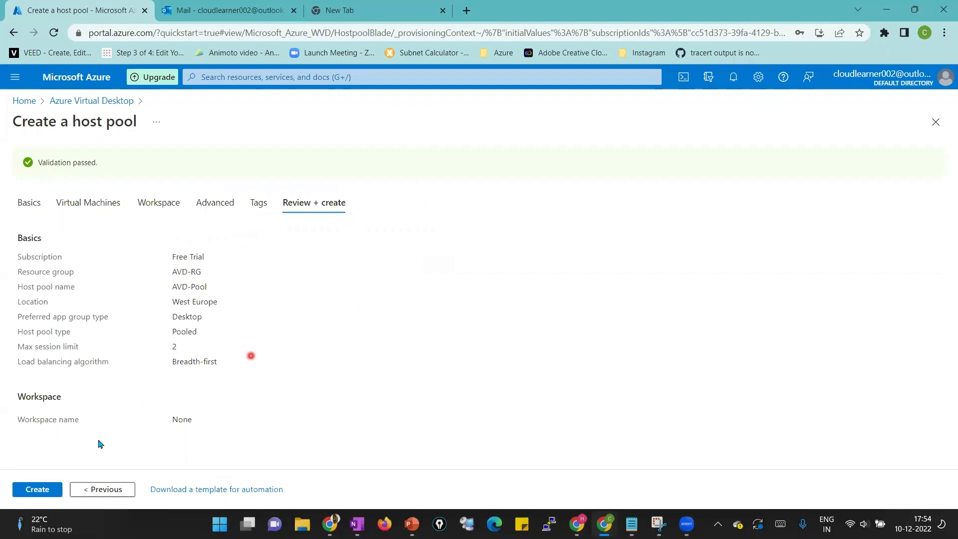
pyautogui.click(50, 489)
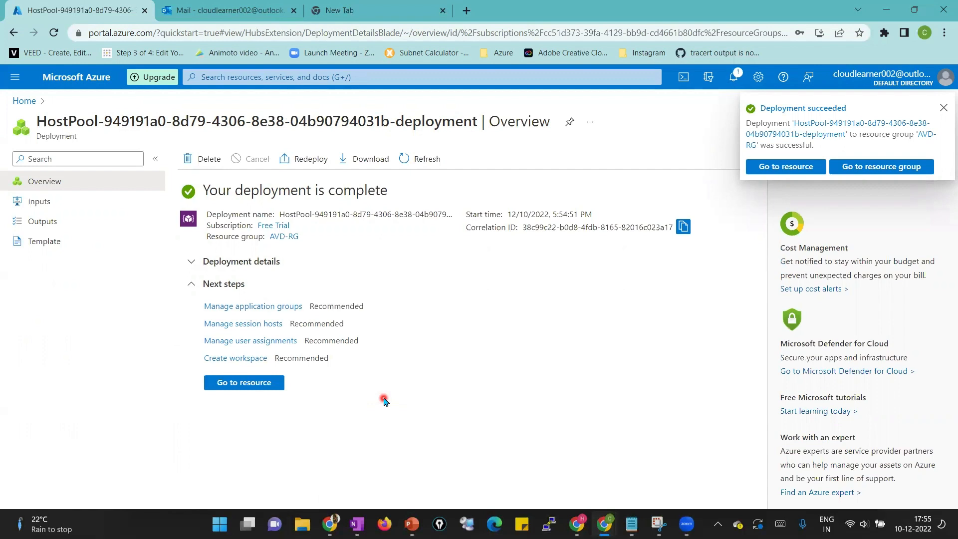
# Open the session hosts of the deployed AVD-Pool and start adding virtual machines, continuing to the virtual machine settings.
pyautogui.click(246, 383)
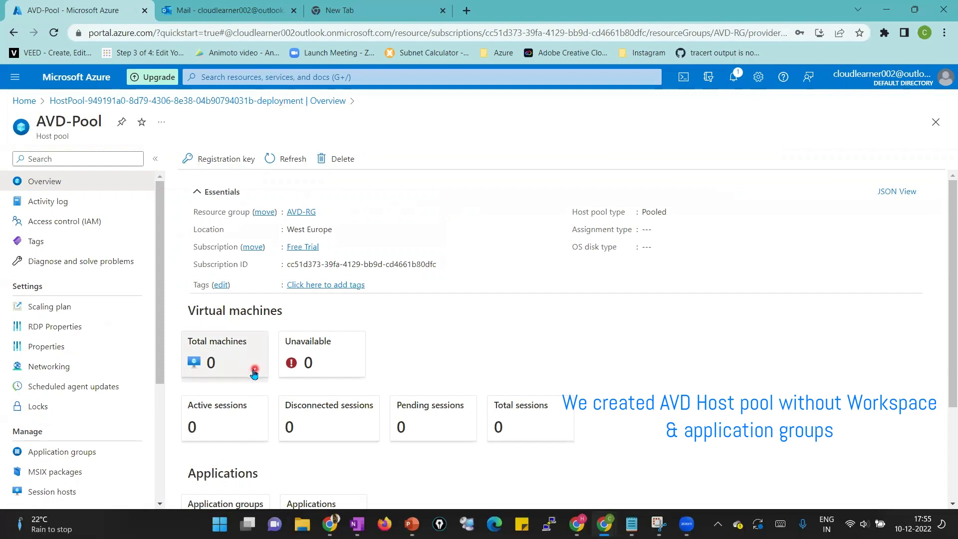
pyautogui.scroll(-3, 252, 374)
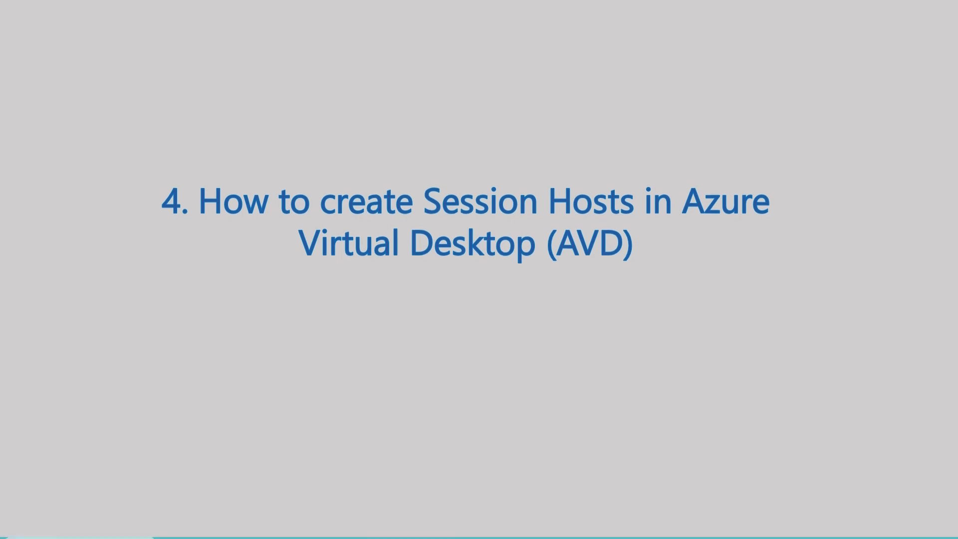
pyautogui.scroll(-3, 70, 400)
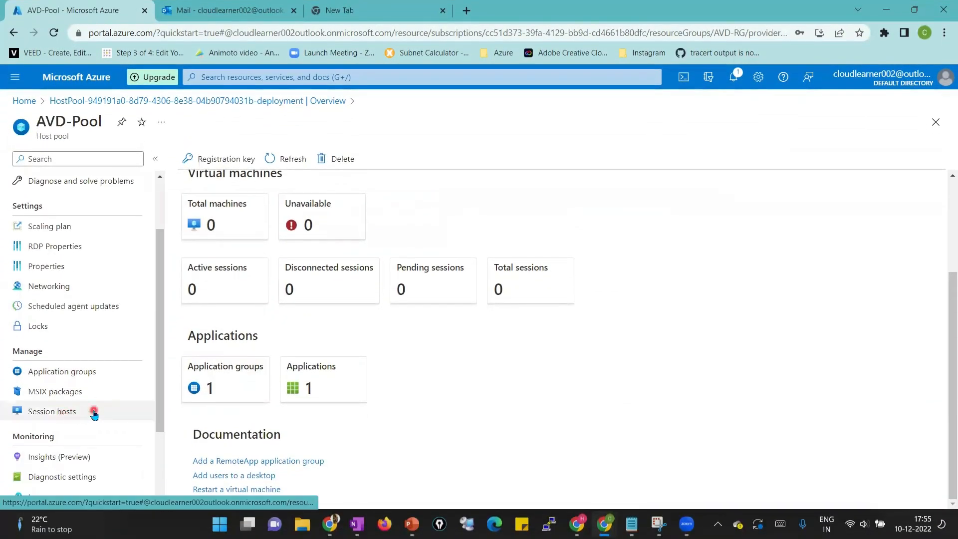
pyautogui.click(94, 414)
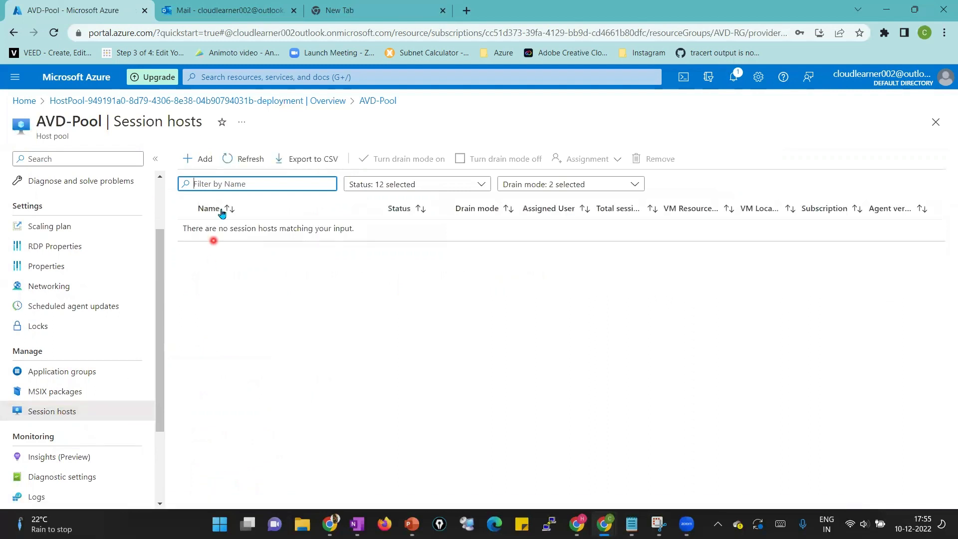
pyautogui.click(207, 159)
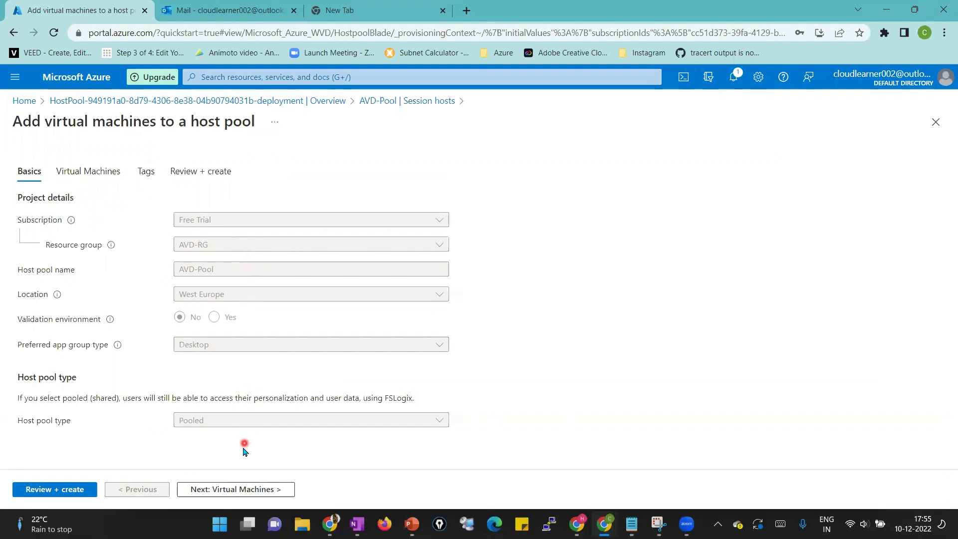
pyautogui.click(234, 490)
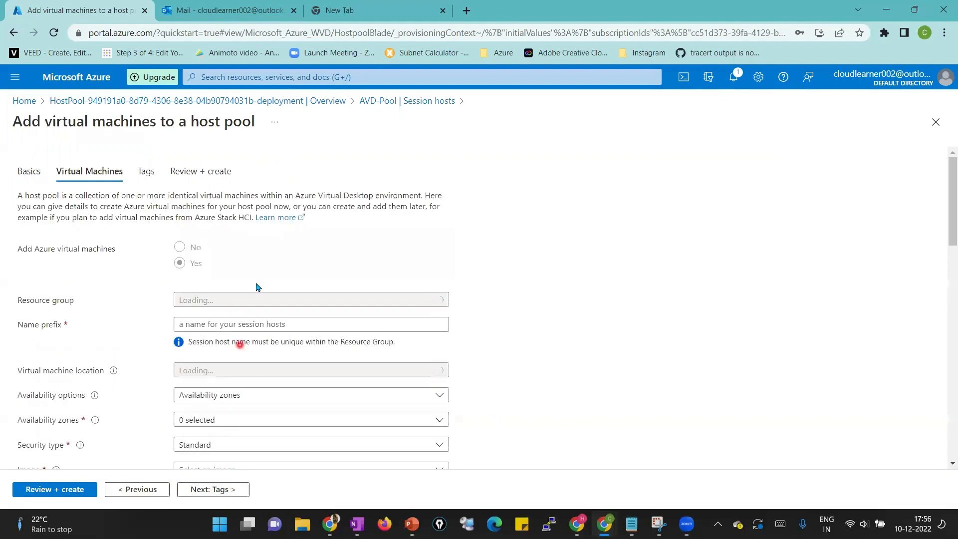
# Give the session hosts the name prefix AVD-VM and set the availability options to No infrastructure redundancy required.
pyautogui.scroll(-3, 278, 246)
pyautogui.scroll(3, 278, 245)
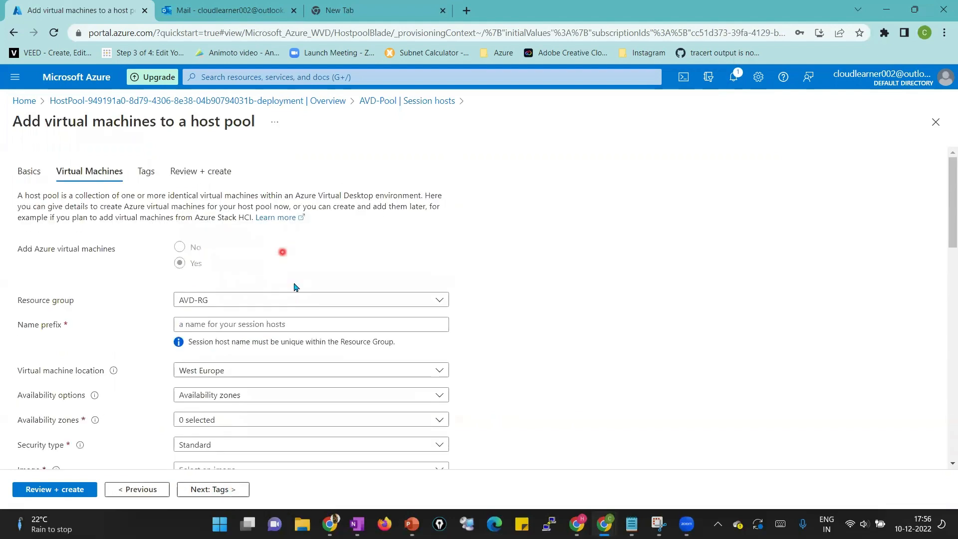
pyautogui.click(297, 320)
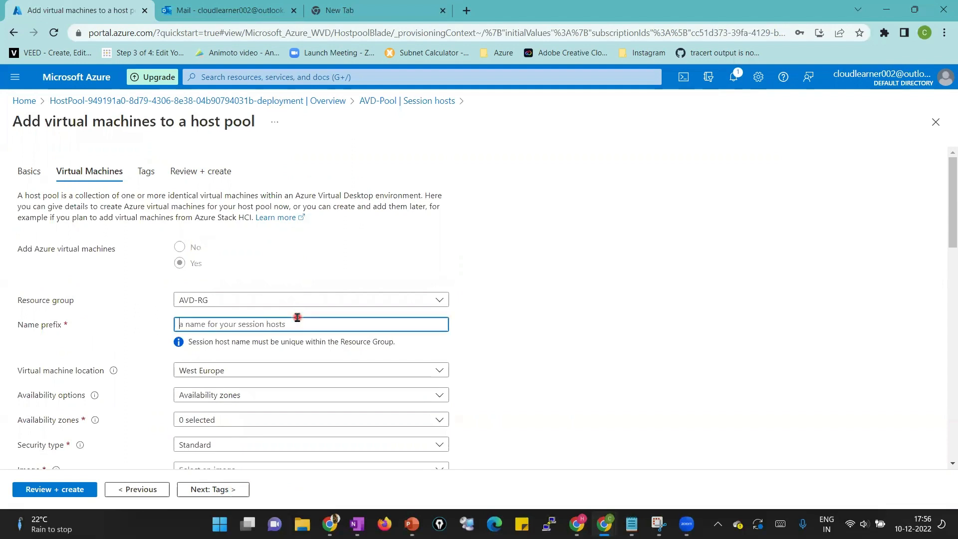
pyautogui.write('AVD-')
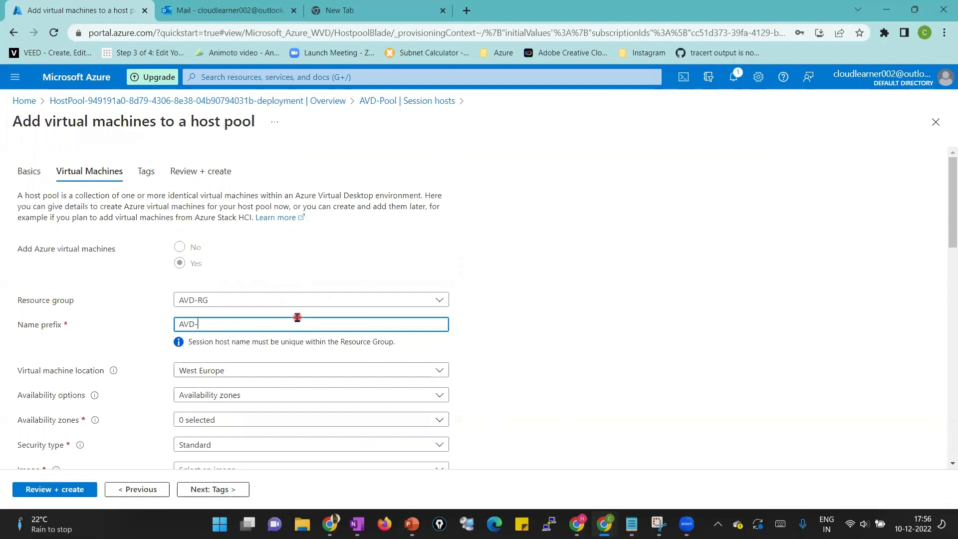
pyautogui.write('VM')
pyautogui.scroll(-3, 292, 316)
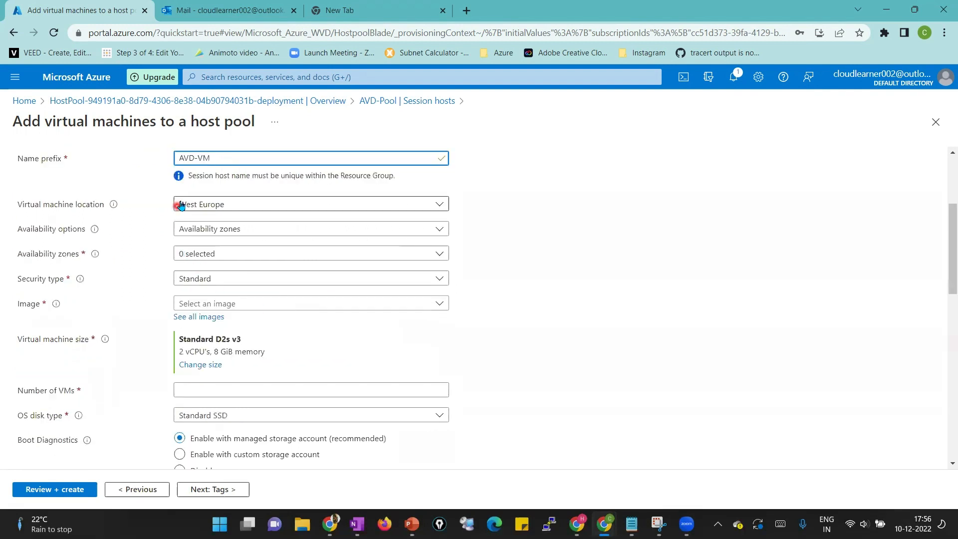
pyautogui.click(230, 232)
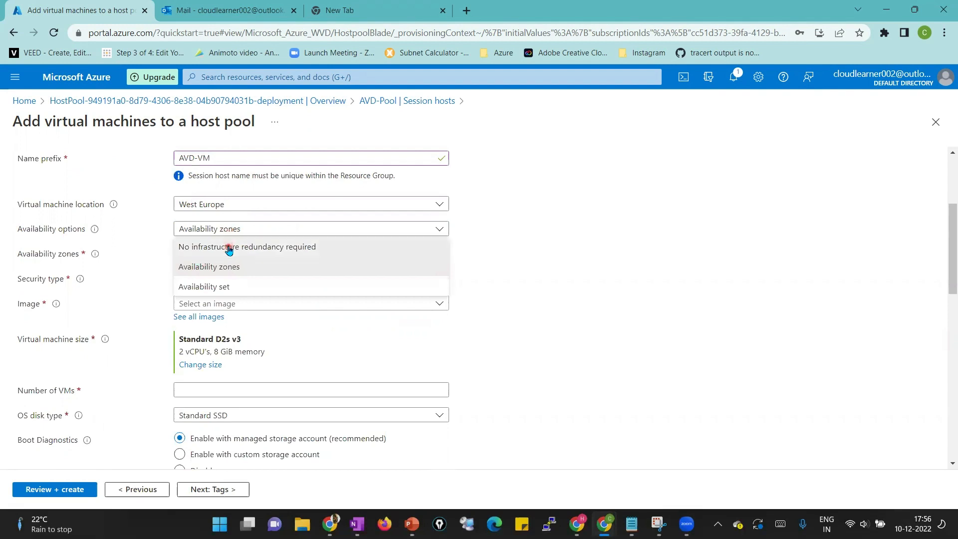
pyautogui.click(229, 247)
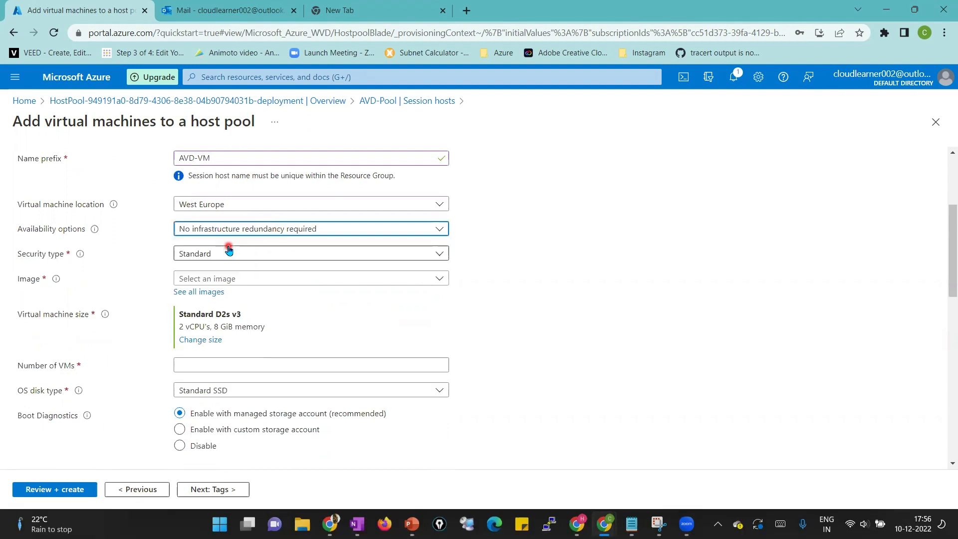
# Choose the Windows 11 Enterprise multi-session + Microsoft 365 Apps, version 22H2 image for the virtual machines.
pyautogui.click(253, 279)
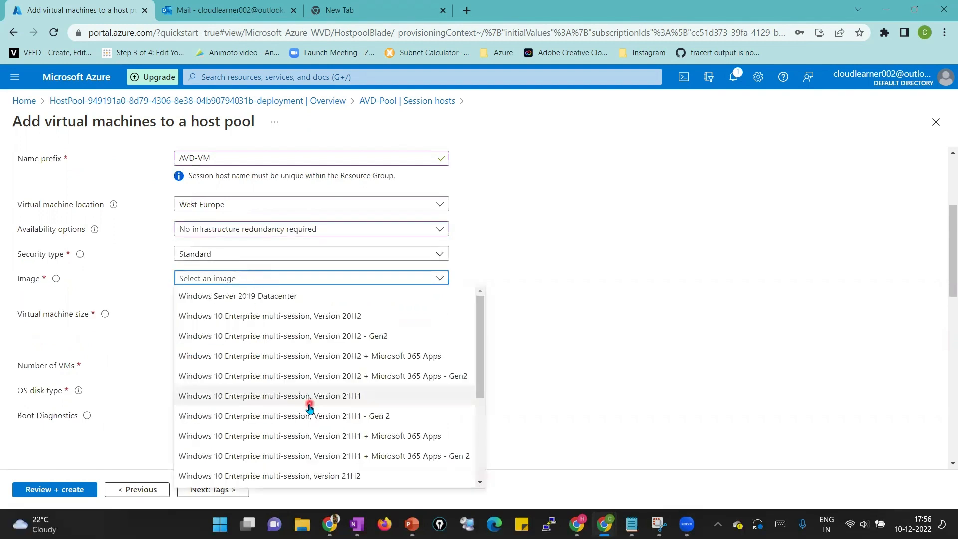
pyautogui.scroll(-3, 310, 401)
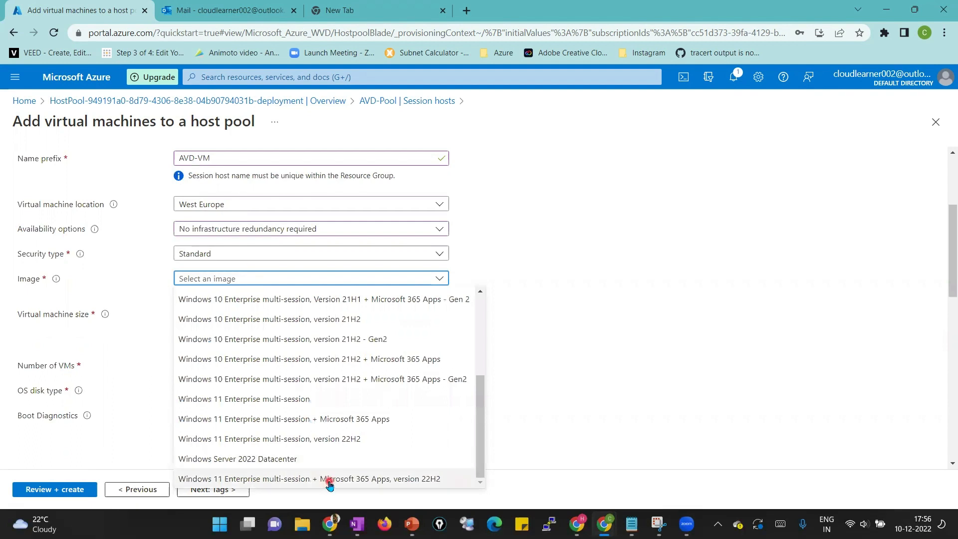
pyautogui.click(329, 480)
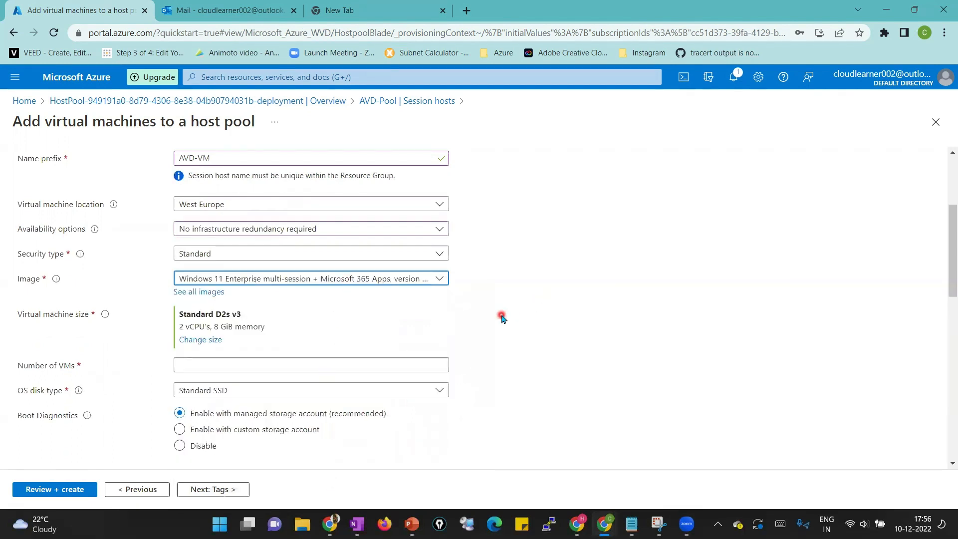
# Set the virtual machine image to Windows Server 2019 Datacenter.
pyautogui.click(427, 279)
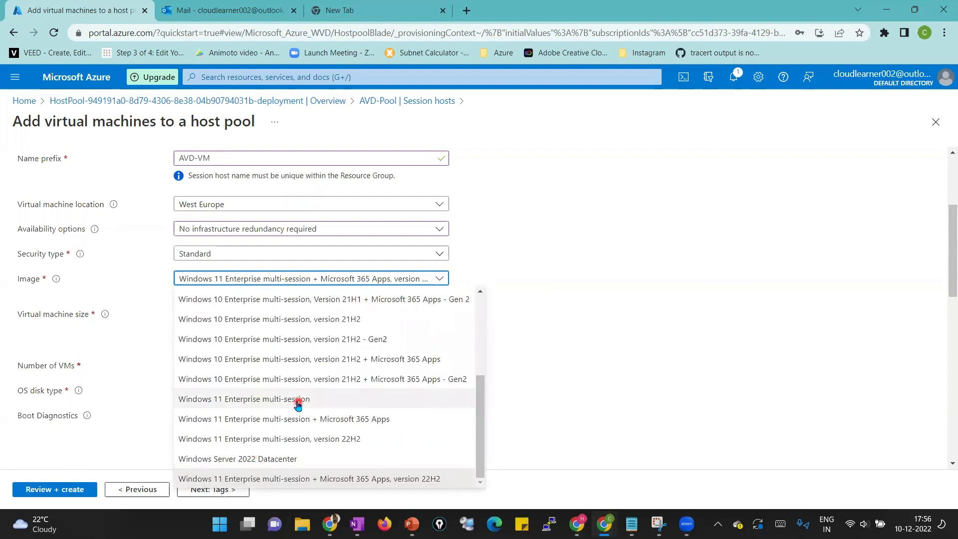
pyautogui.scroll(3, 244, 389)
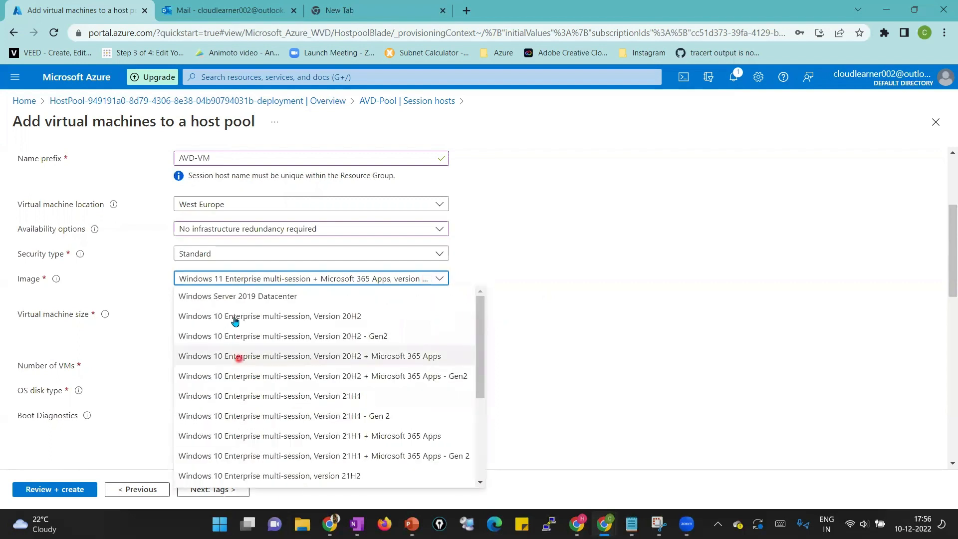
pyautogui.click(263, 298)
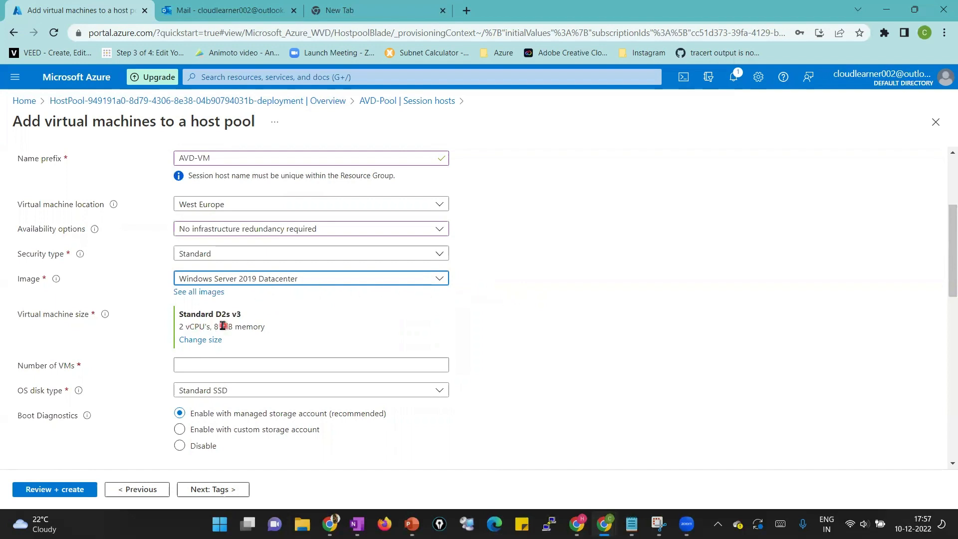
# Set the number of VMs to 2, keeping Standard SSD as the OS disk type, and disable boot diagnostics.
pyautogui.scroll(-3, 353, 325)
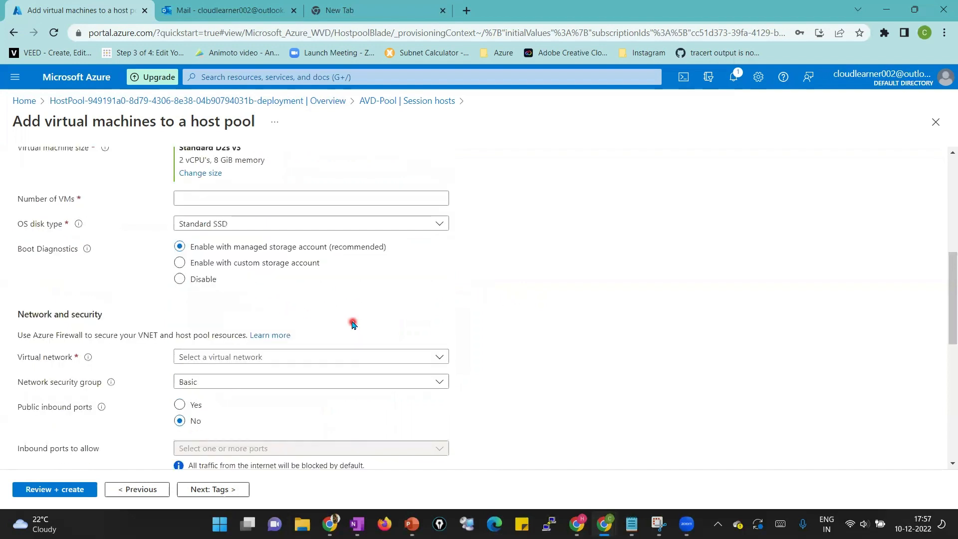
pyautogui.click(224, 202)
pyautogui.write('2')
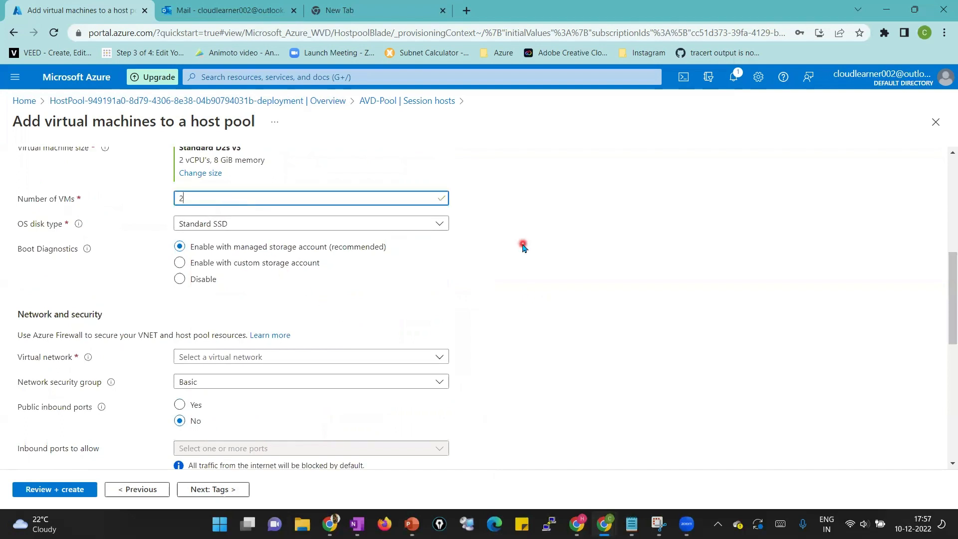
pyautogui.click(523, 248)
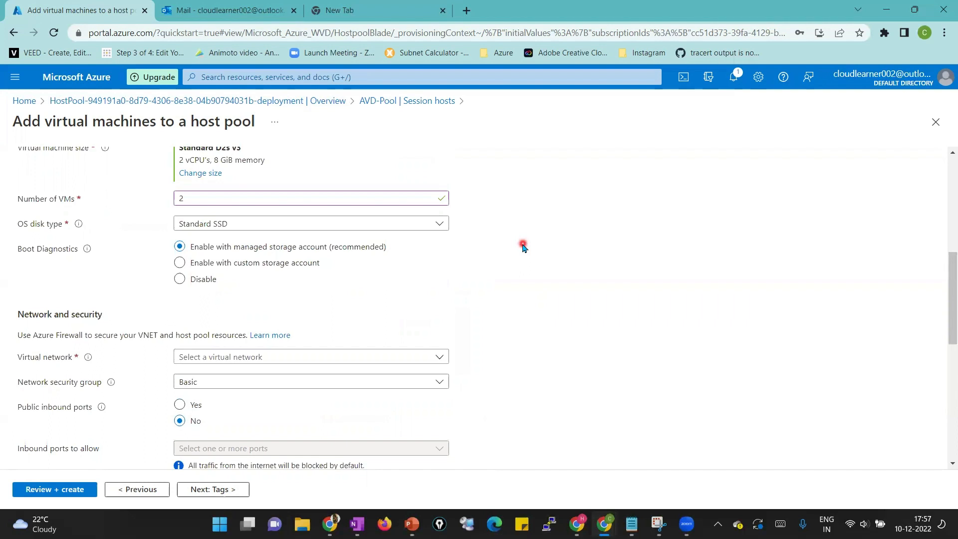
pyautogui.click(438, 224)
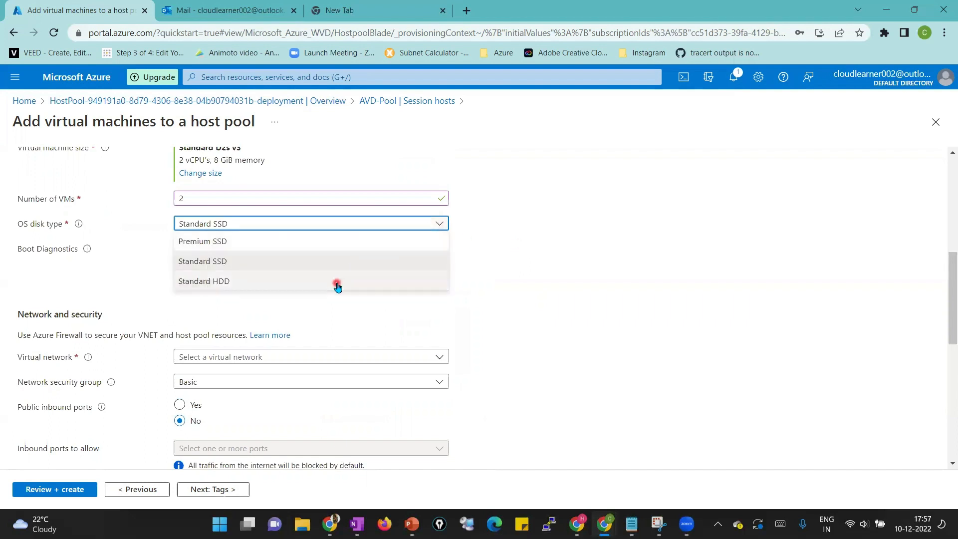
pyautogui.click(471, 251)
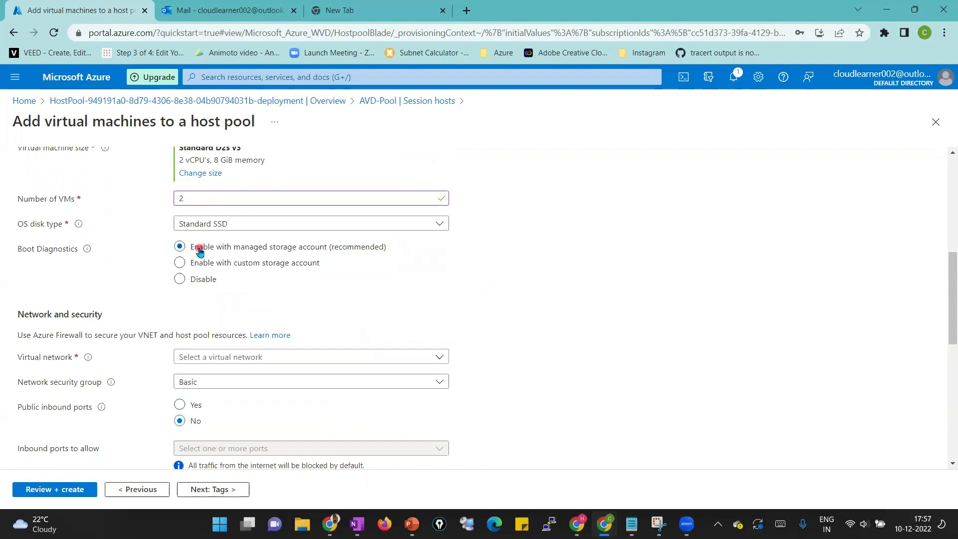
pyautogui.click(203, 284)
# Connect the virtual machines to the AVD-Vnet virtual network.
pyautogui.scroll(-3, 307, 304)
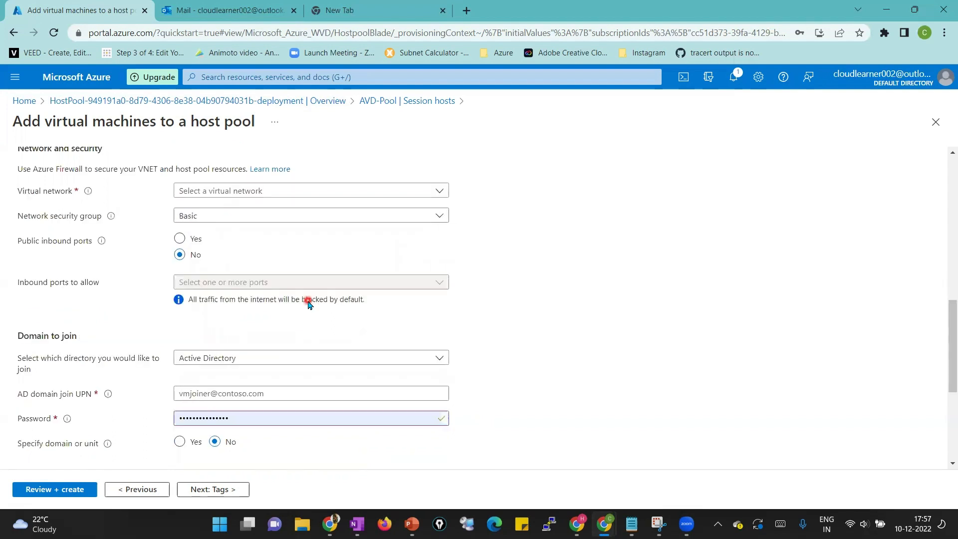
pyautogui.click(263, 194)
pyautogui.click(250, 250)
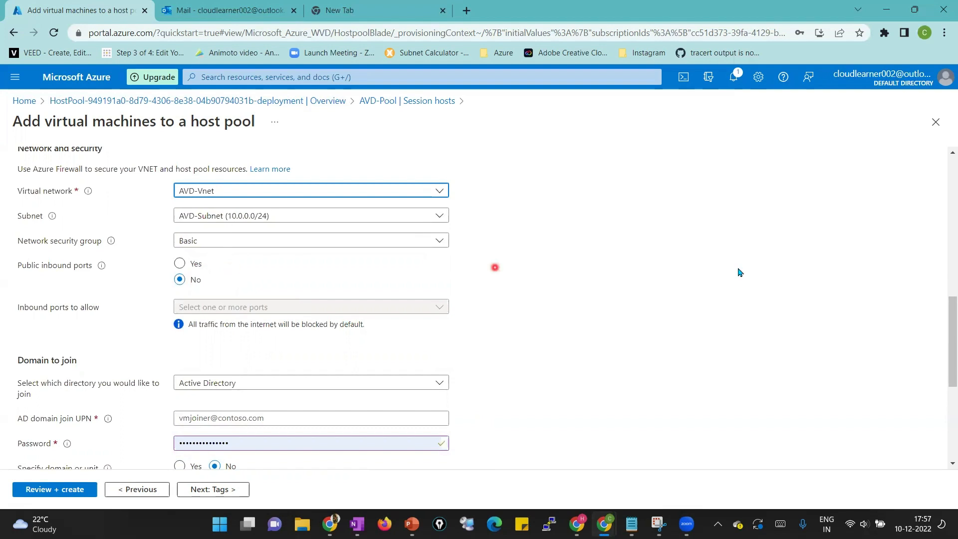
# Join the virtual machines to Azure Active Directory, with Intune enrollment set to No.
pyautogui.scroll(-2, 945, 320)
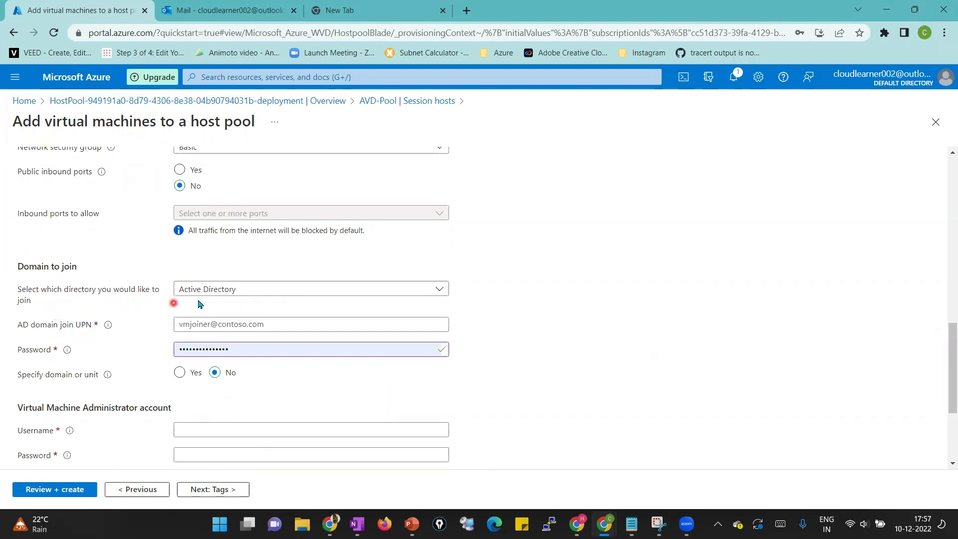
pyautogui.click(232, 289)
pyautogui.click(254, 327)
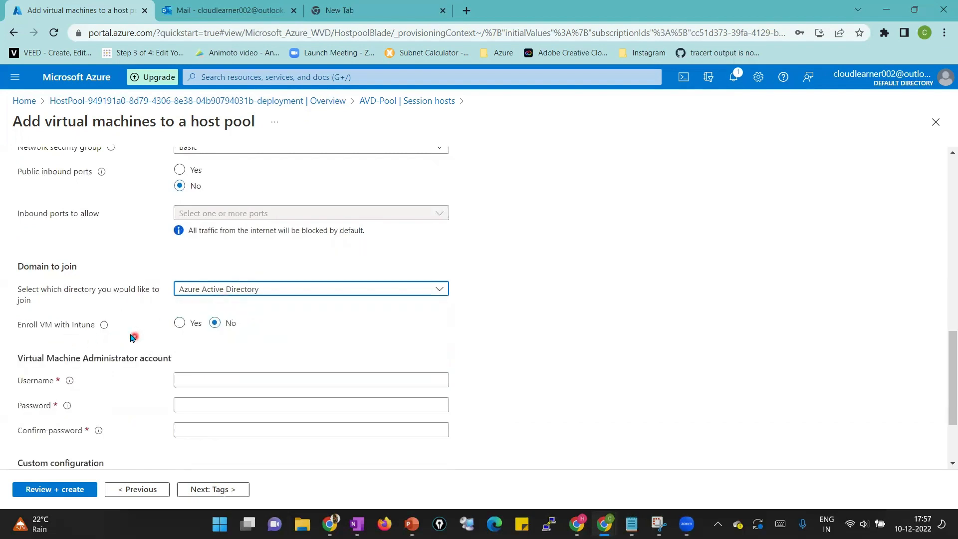
pyautogui.moveTo(98, 327)
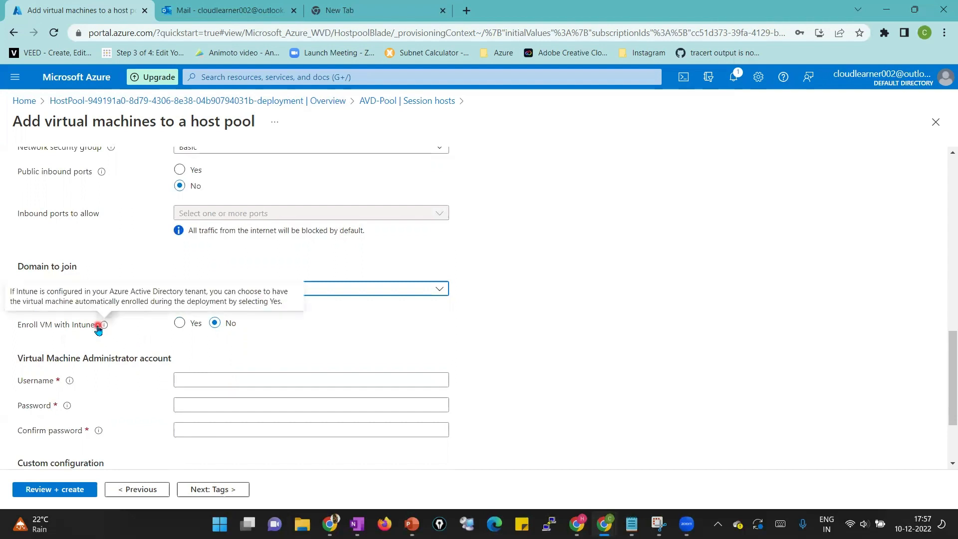
pyautogui.click(186, 326)
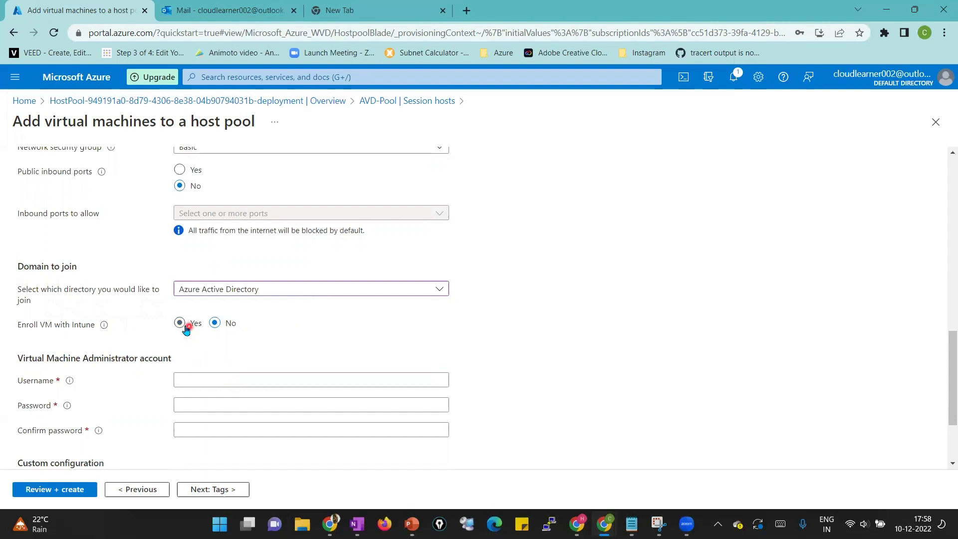
pyautogui.click(220, 325)
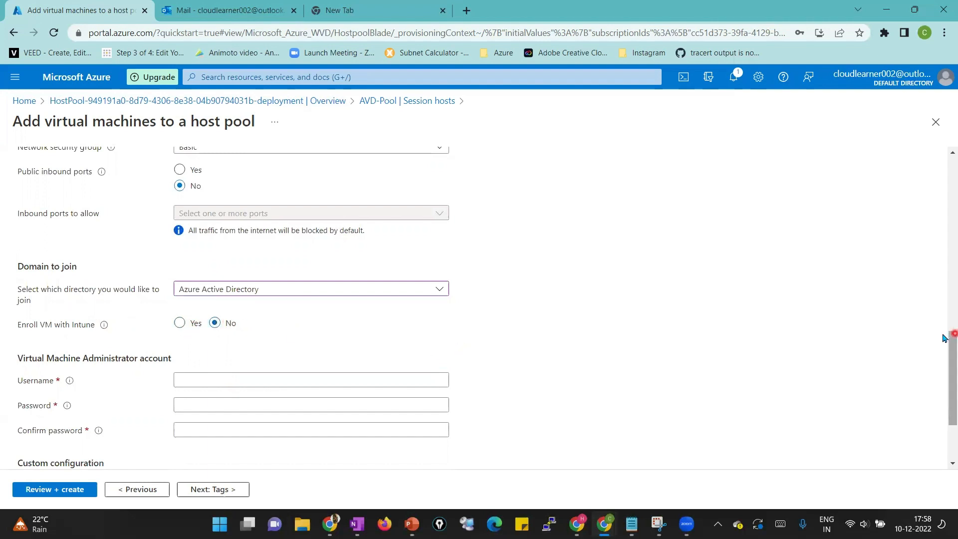
# Fill in the virtual machine administrator account with the username azadmin, and enter and confirm its password.
pyautogui.moveTo(952, 335); pyautogui.dragTo(944, 356)
pyautogui.click(349, 313)
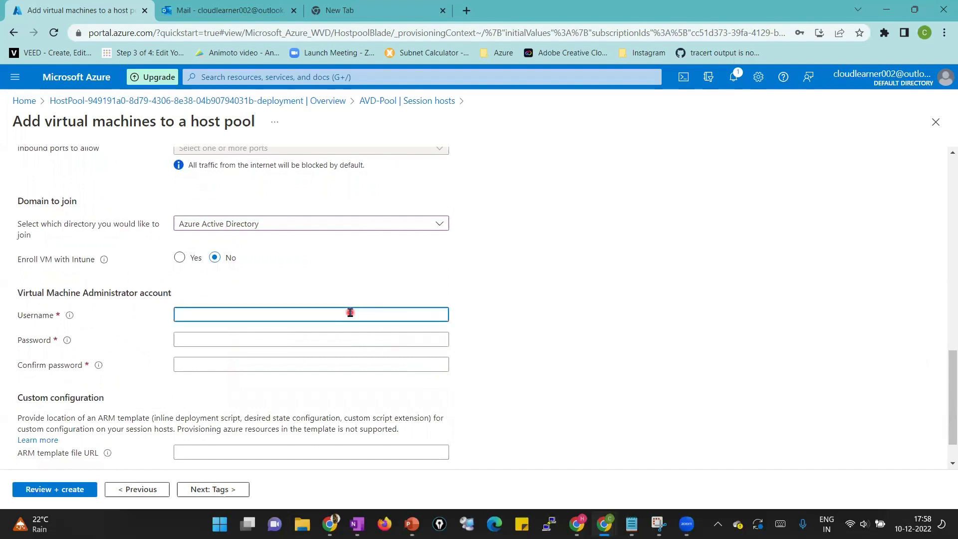
pyautogui.write('azadmin')
pyautogui.press('Tab')
pyautogui.write('••••••')
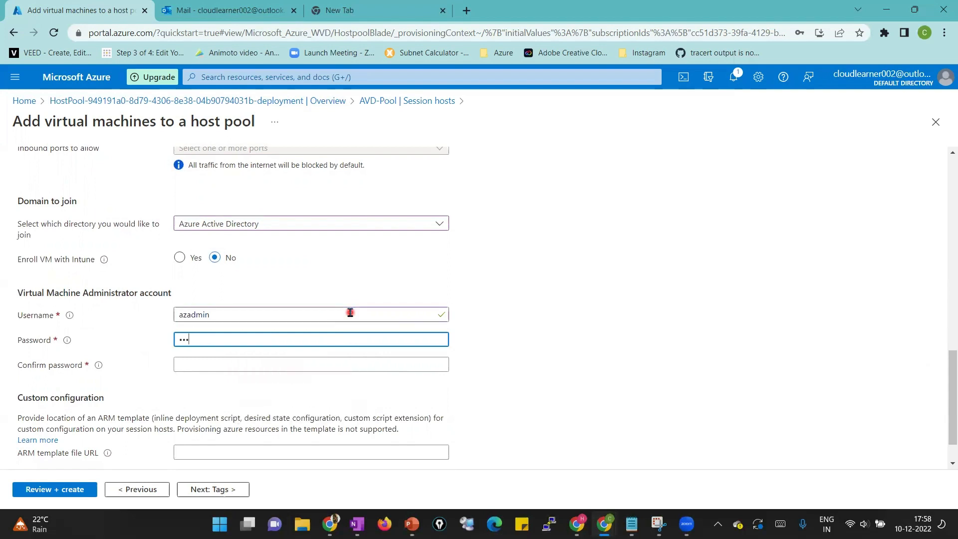
pyautogui.write('•••')
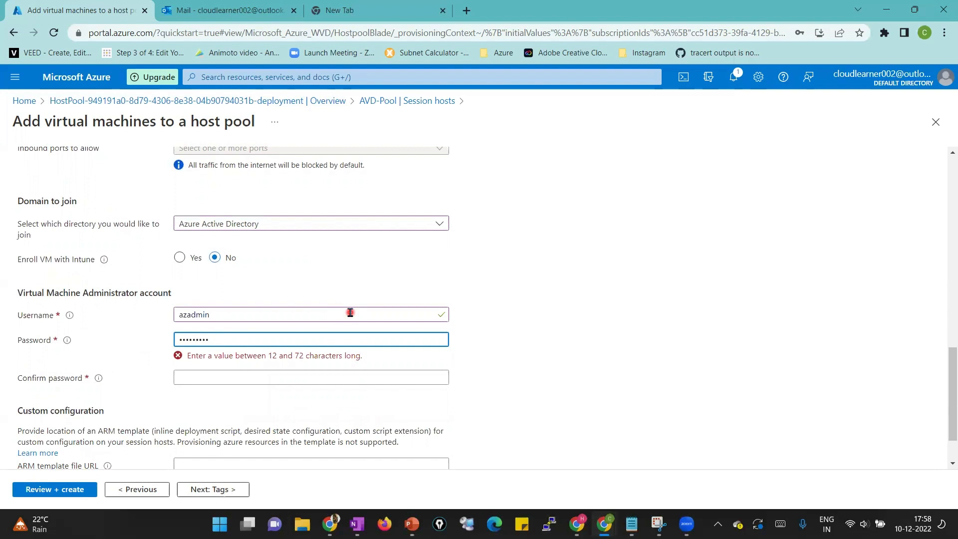
pyautogui.hotkey('ctrl', 'a')
pyautogui.write('•••••••••••••••')
pyautogui.press('Tab')
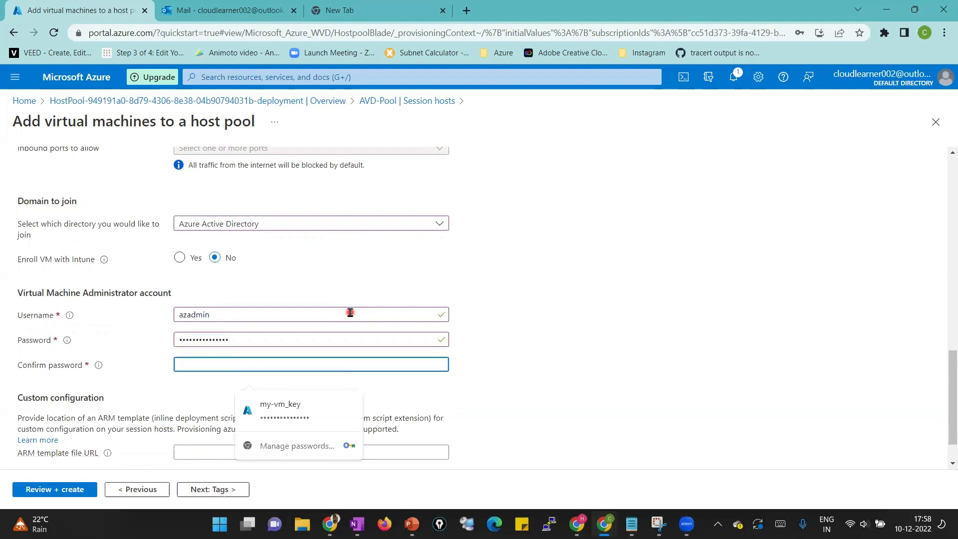
pyautogui.write('••••••••••••')
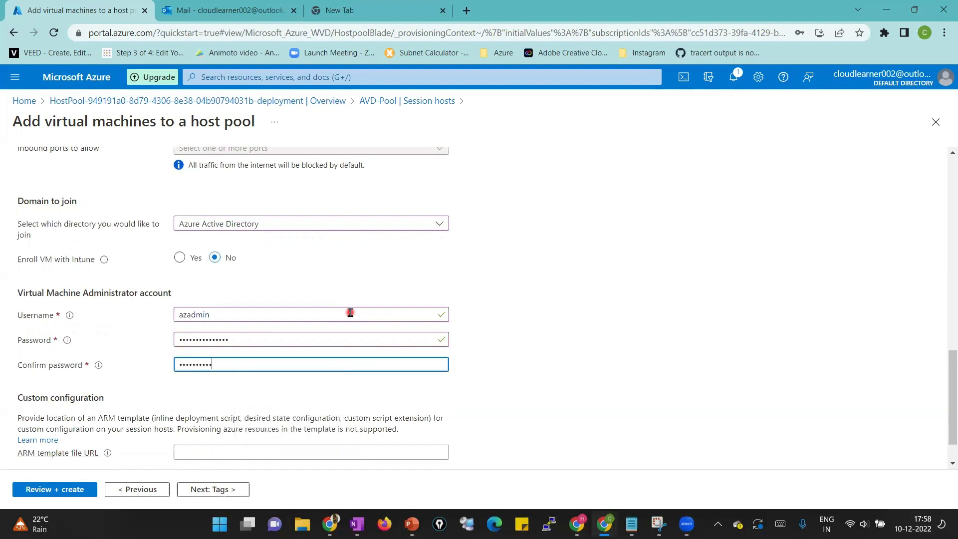
pyautogui.write('•••')
# Leave the custom configuration and tags empty, and create the virtual machines for the host pool.
pyautogui.scroll(-1, 471, 305)
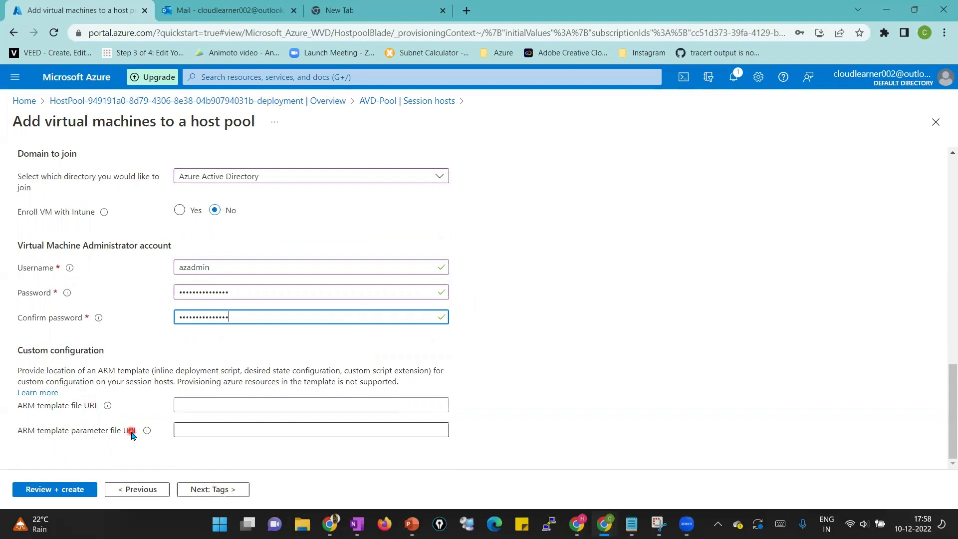
pyautogui.click(206, 490)
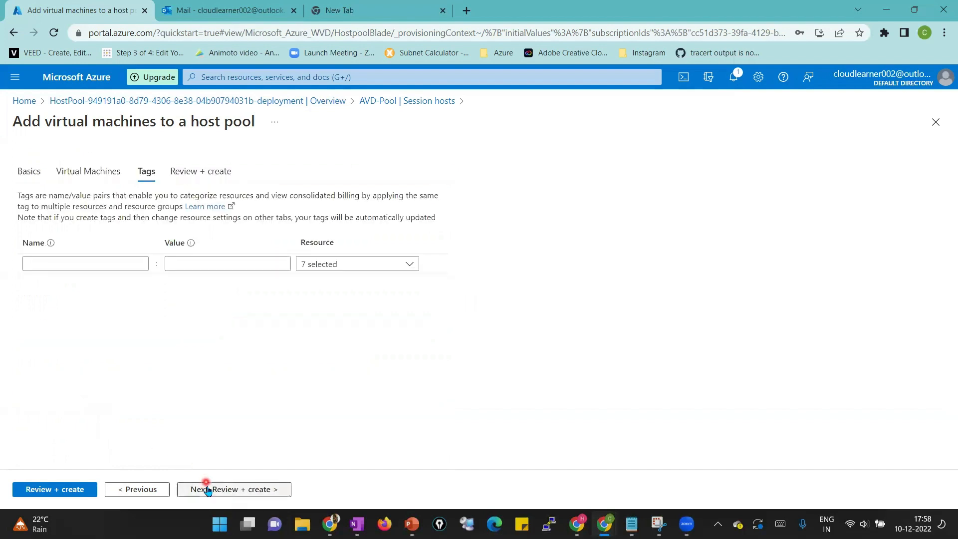
pyautogui.click(209, 490)
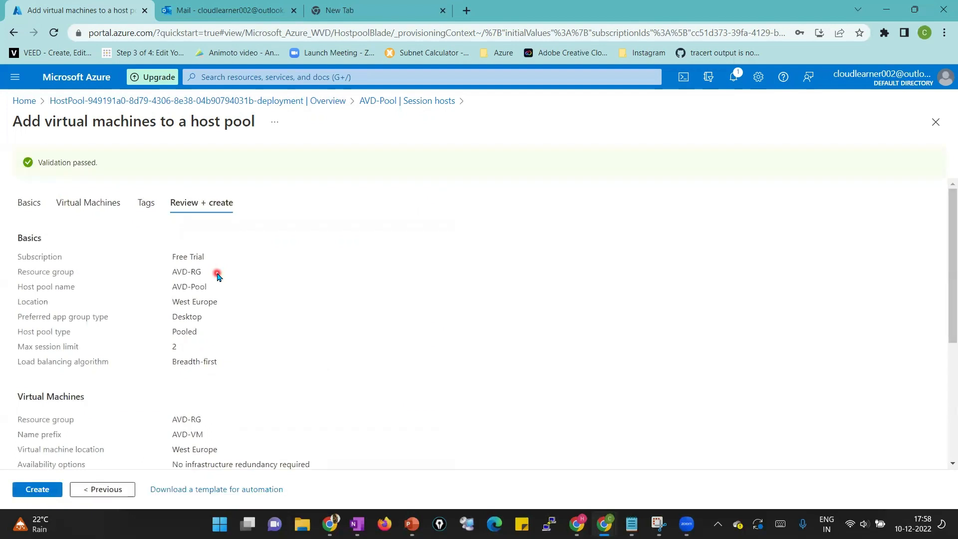
pyautogui.click(34, 490)
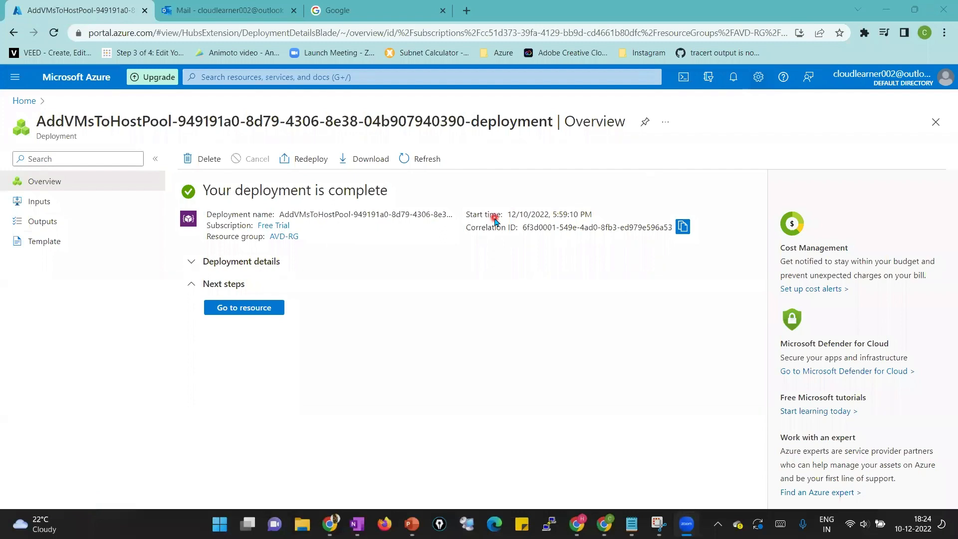
# Open the AVD-Pool resource from the completed deployment and view its session hosts.
pyautogui.click(260, 314)
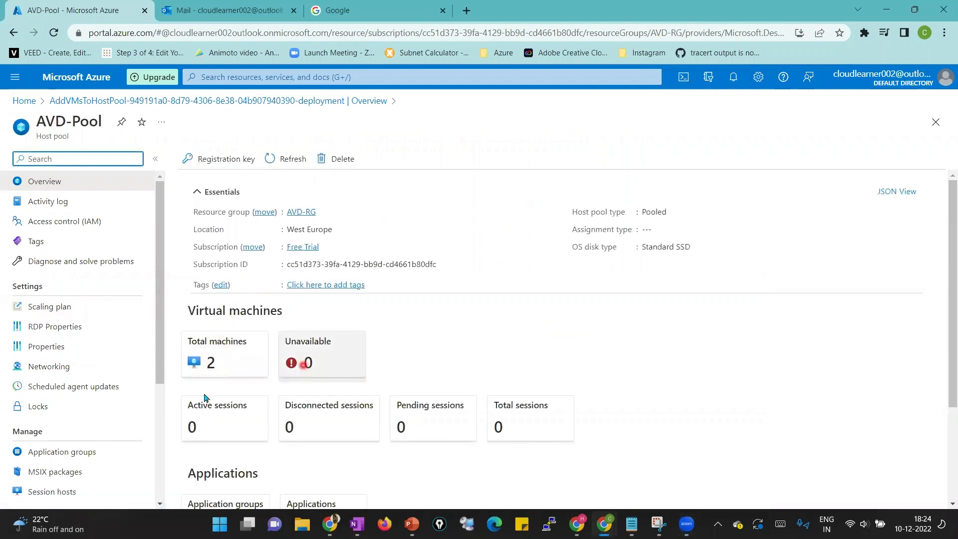
pyautogui.click(52, 488)
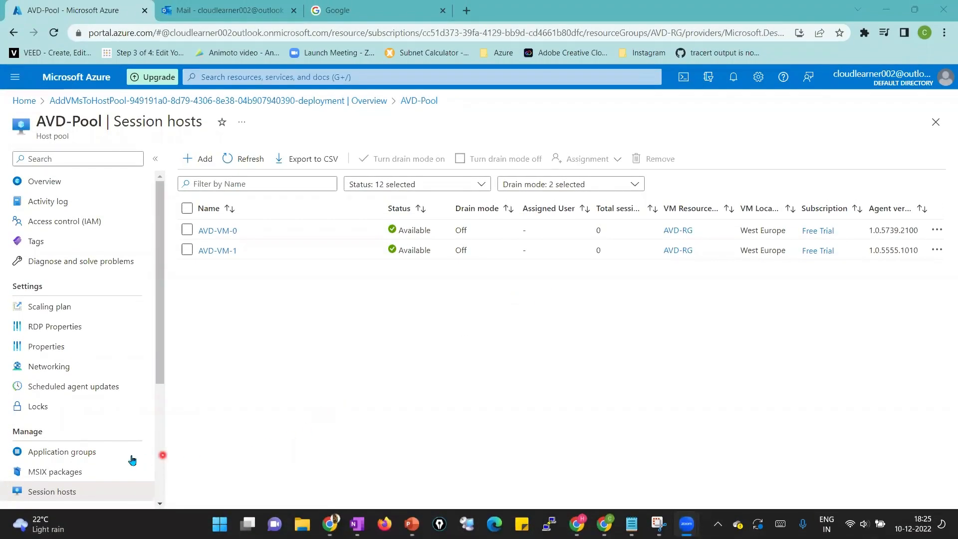
# Assign Testuser and User01 to the AVD-Pool-DAG application group of the host pool and refresh the assignments.
pyautogui.click(126, 455)
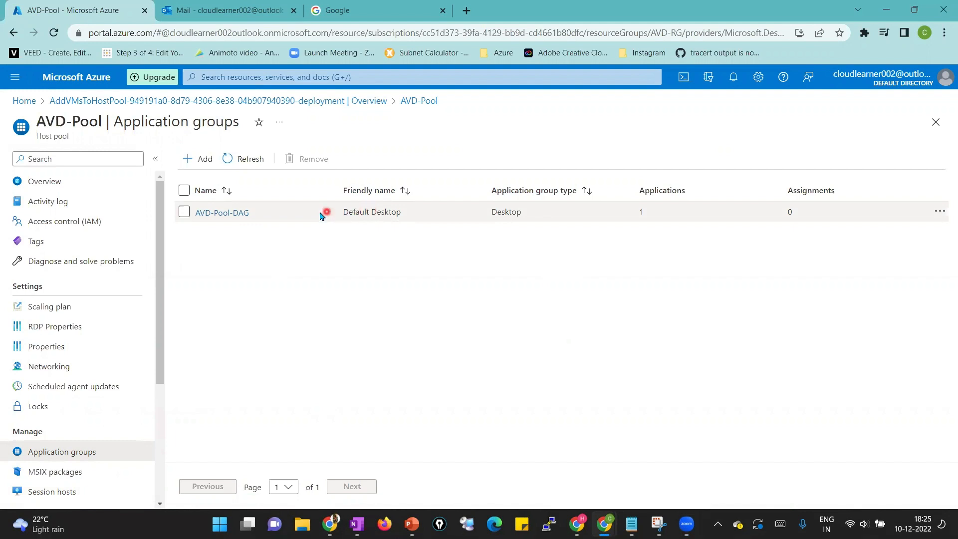
pyautogui.click(202, 214)
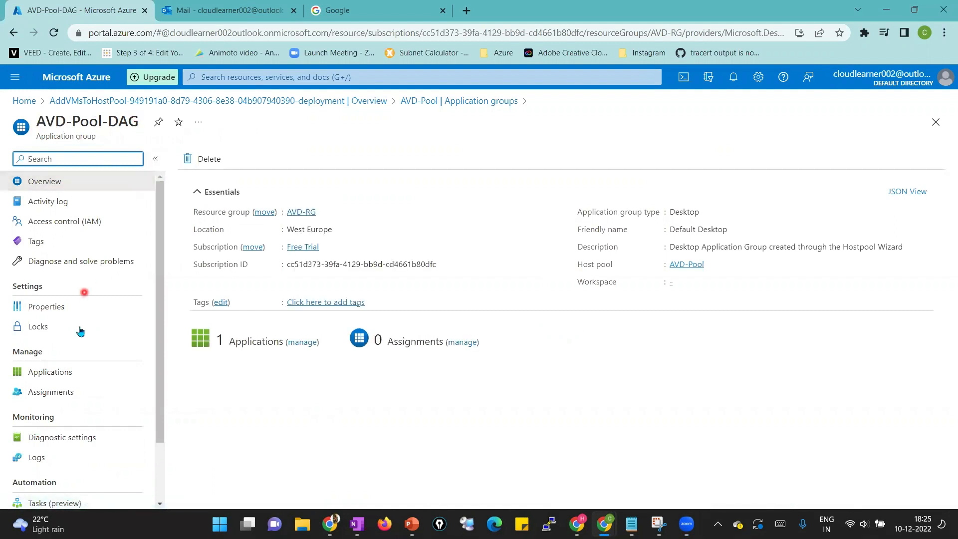
pyautogui.click(79, 392)
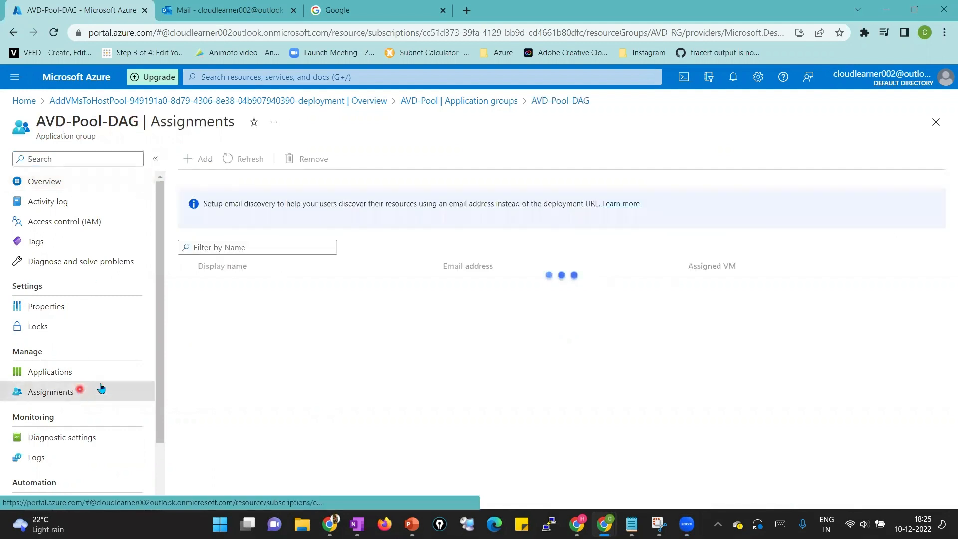
pyautogui.click(200, 159)
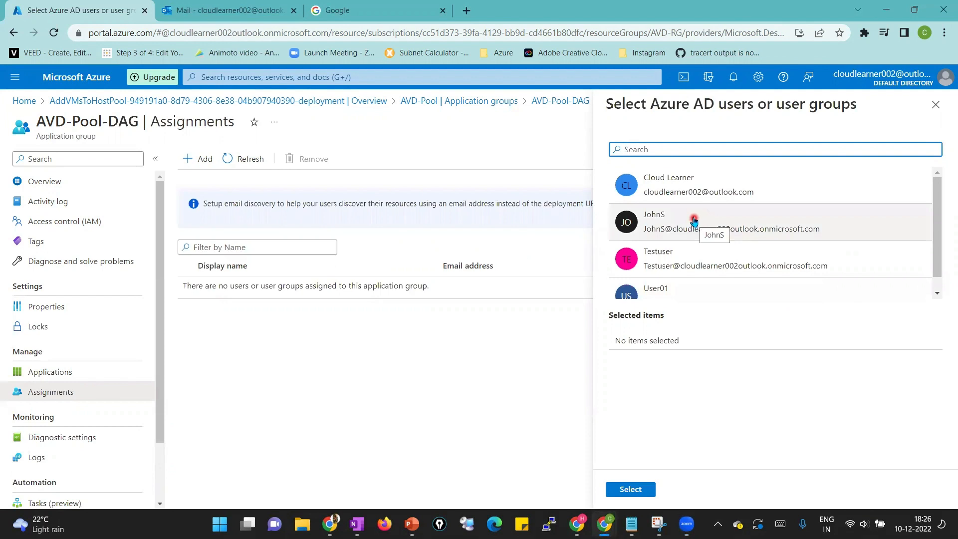
pyautogui.click(679, 257)
pyautogui.scroll(-1, 680, 260)
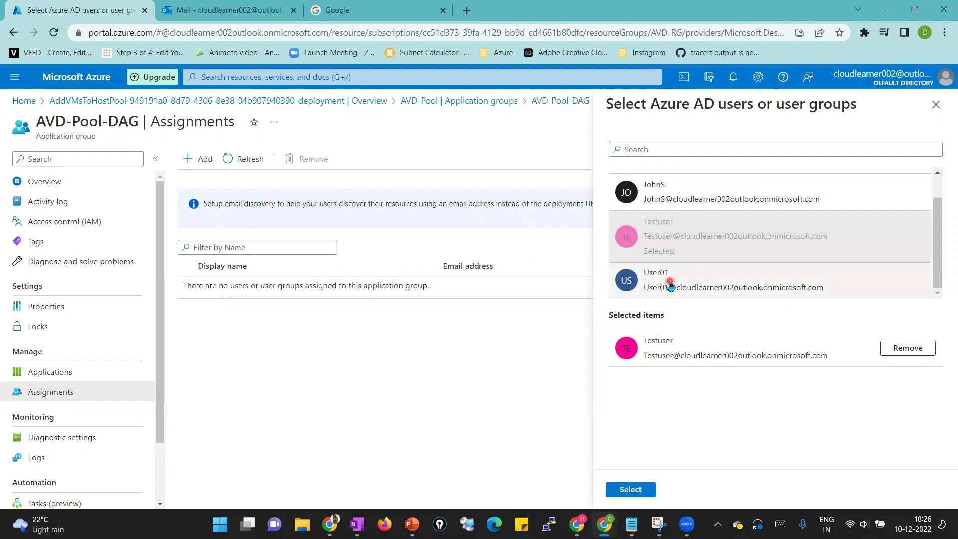
pyautogui.click(669, 280)
pyautogui.click(631, 489)
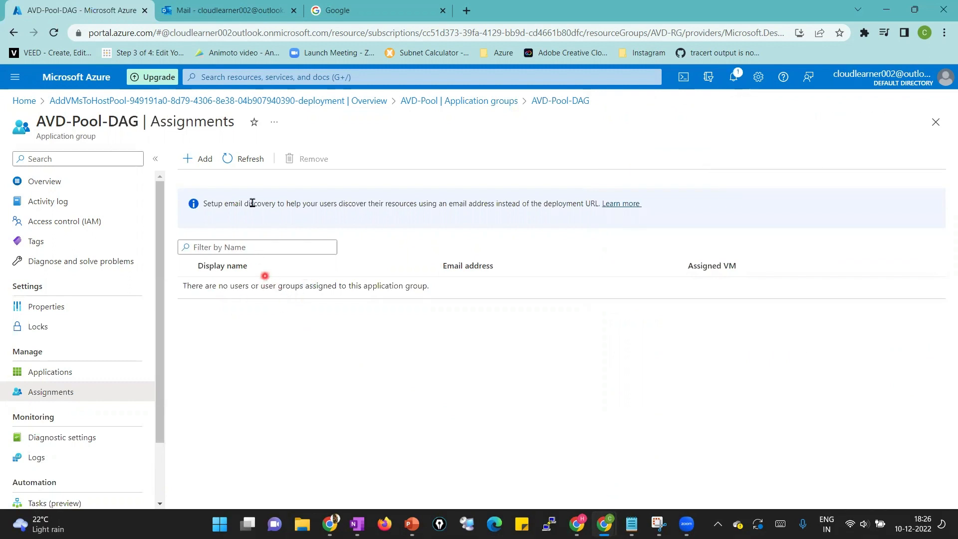
pyautogui.click(246, 165)
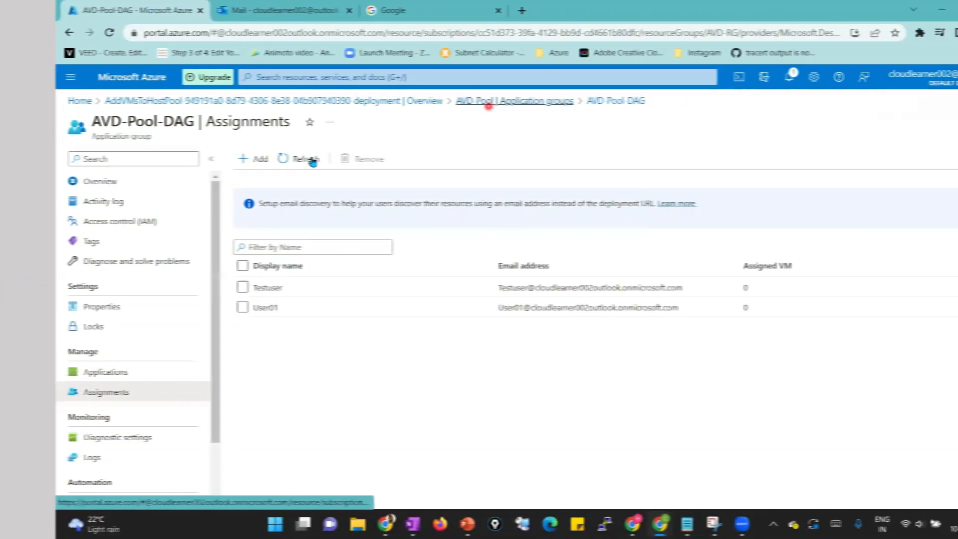
# Start a role assignment in the access control of resource group AVD-RG and choose the Virtual Machine User Login role.
pyautogui.click(189, 187)
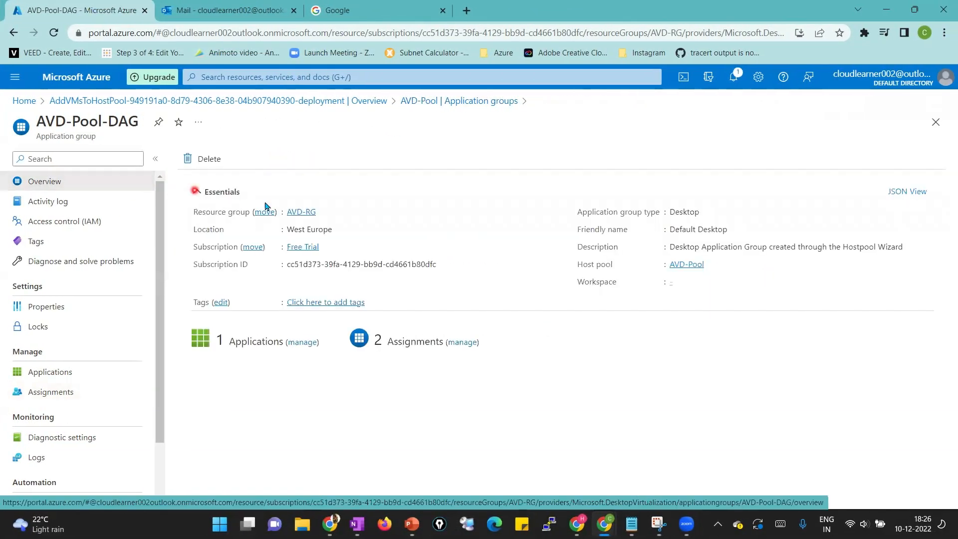
pyautogui.click(298, 212)
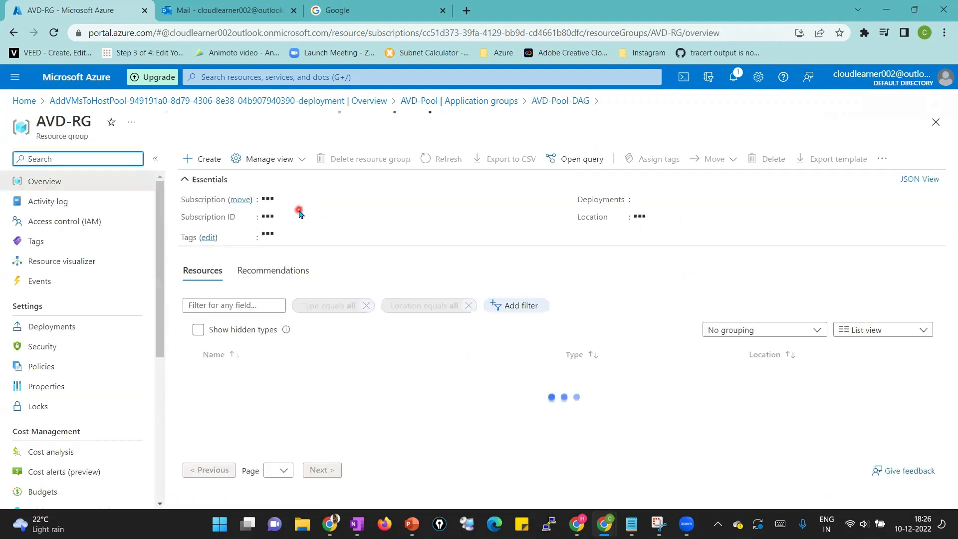
pyautogui.click(114, 222)
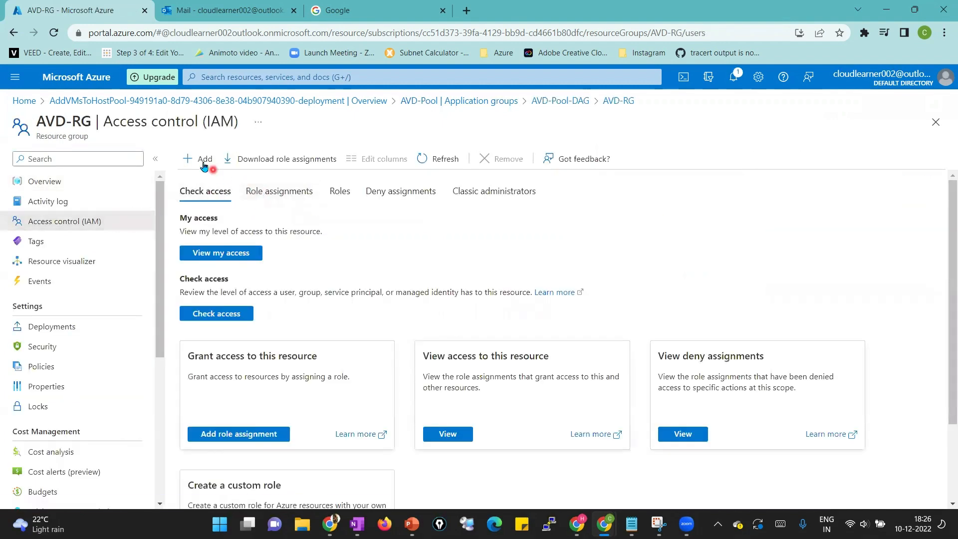
pyautogui.click(203, 165)
pyautogui.click(206, 179)
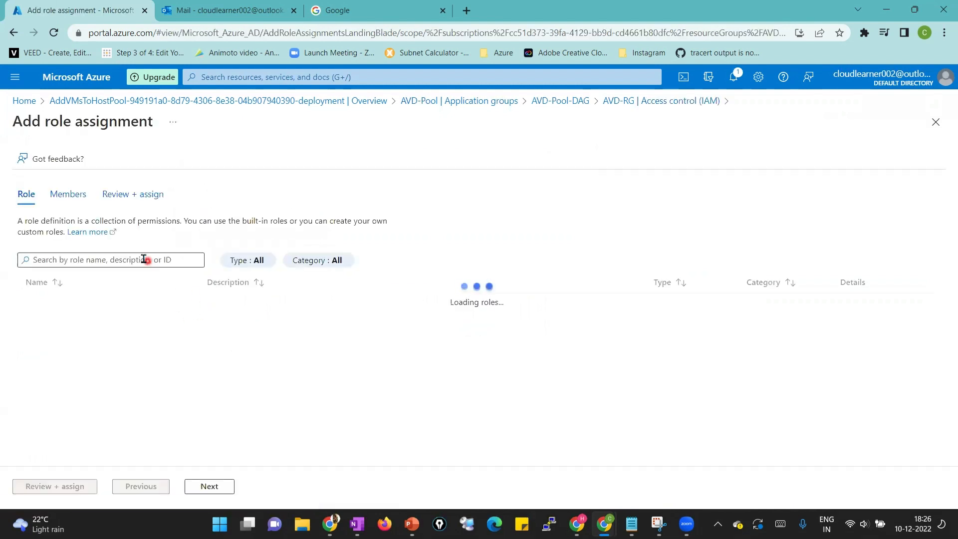
pyautogui.click(133, 258)
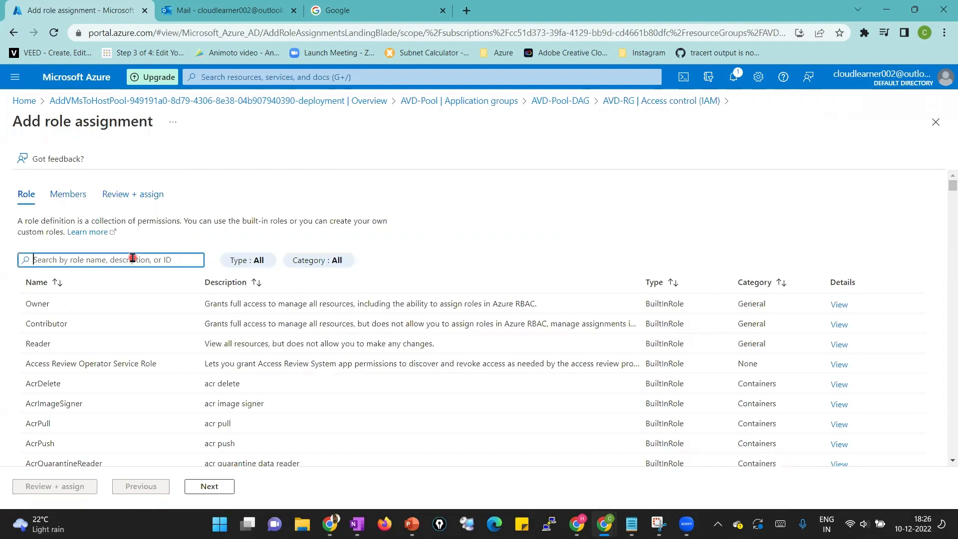
pyautogui.write('virtual ')
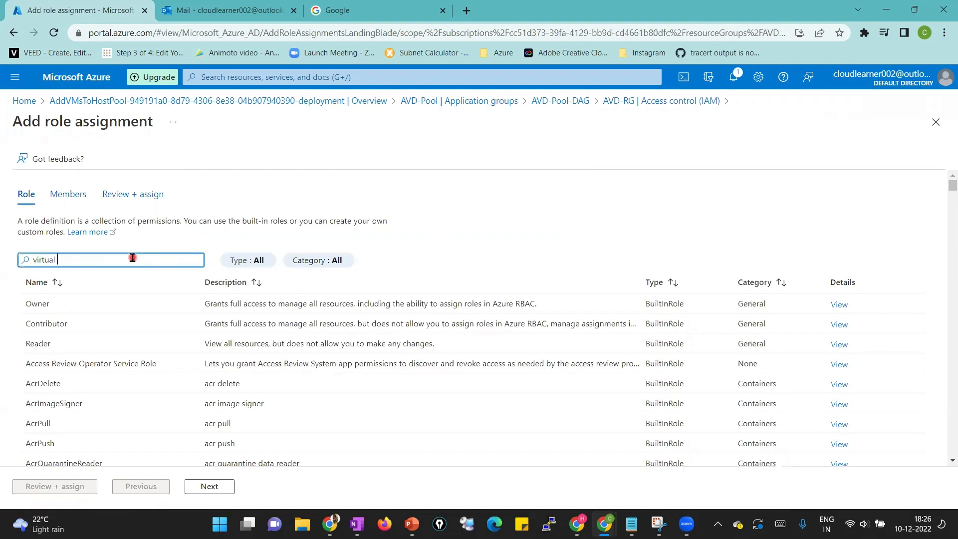
pyautogui.write('machine user')
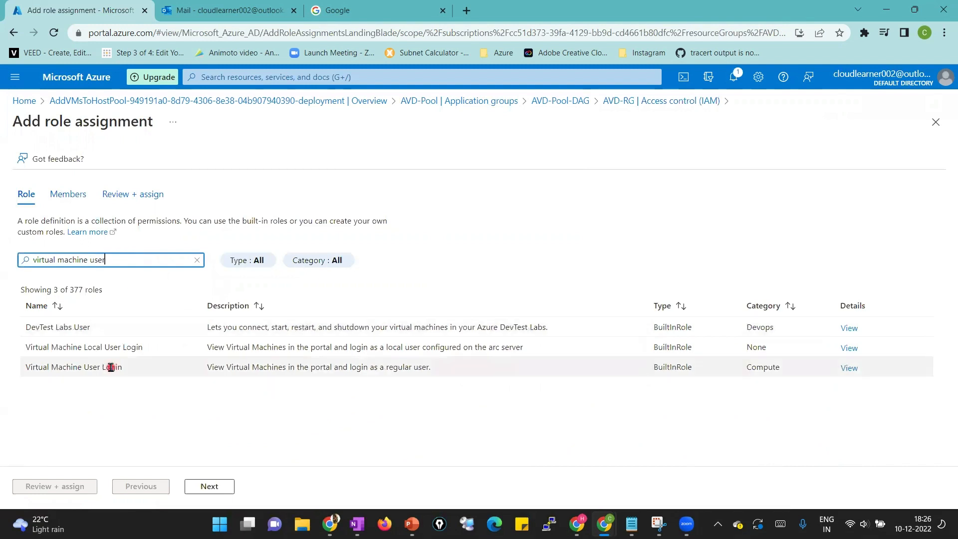
pyautogui.click(110, 367)
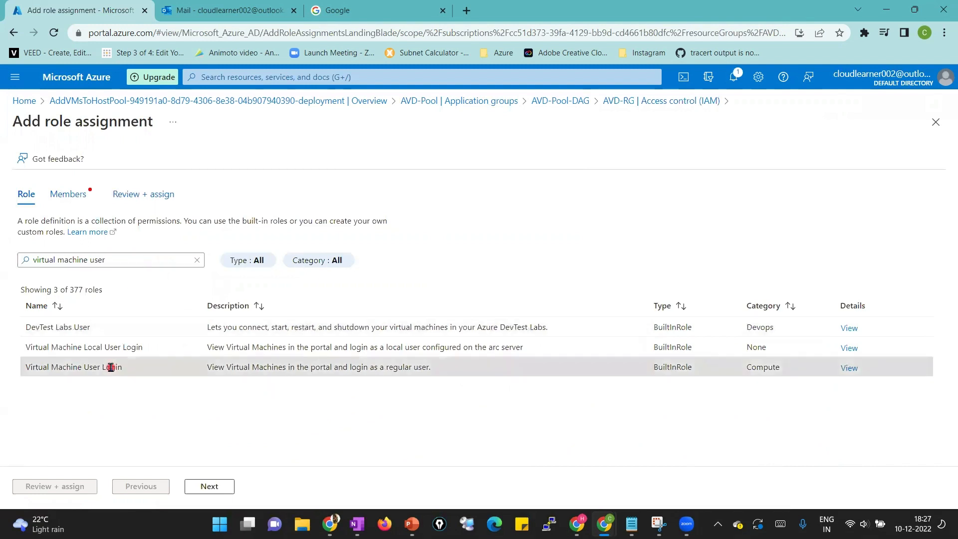
# Assign the Virtual Machine User Login role to Testuser and refresh the resource group's role assignments.
pyautogui.click(204, 486)
pyautogui.click(126, 297)
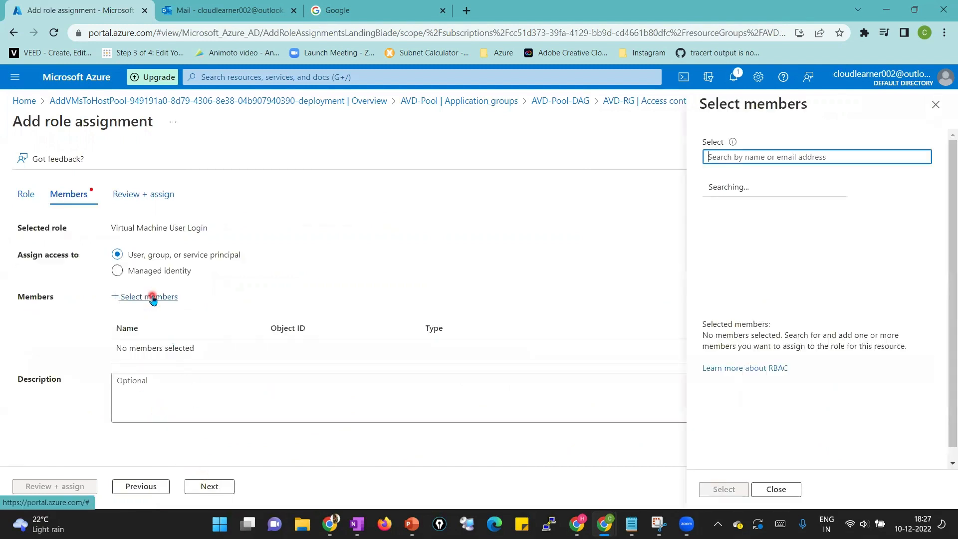
pyautogui.click(728, 255)
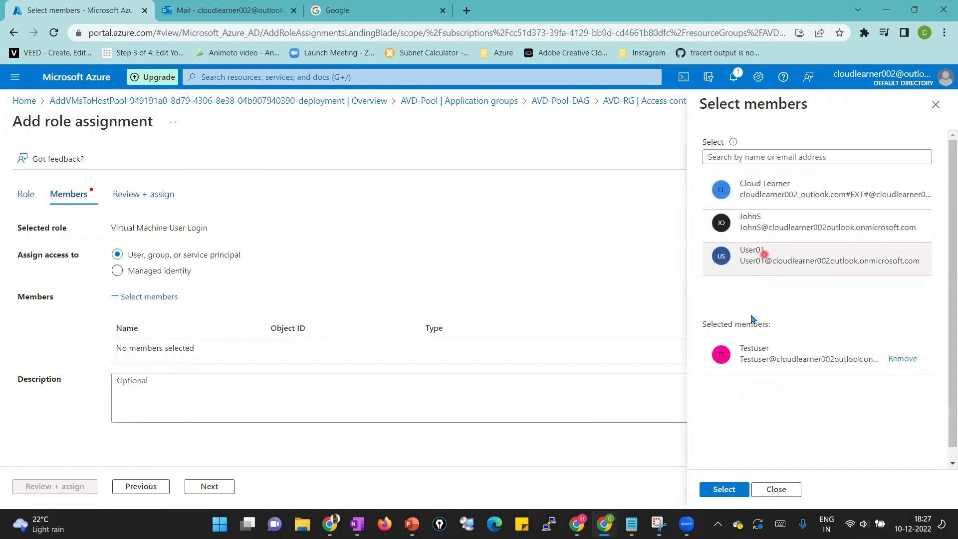
pyautogui.click(722, 489)
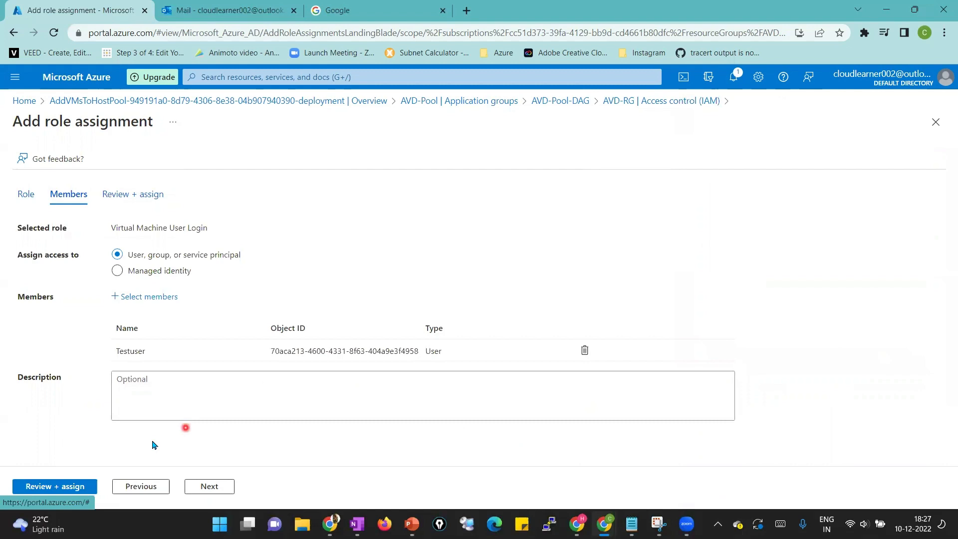
pyautogui.click(72, 485)
pyautogui.click(72, 485)
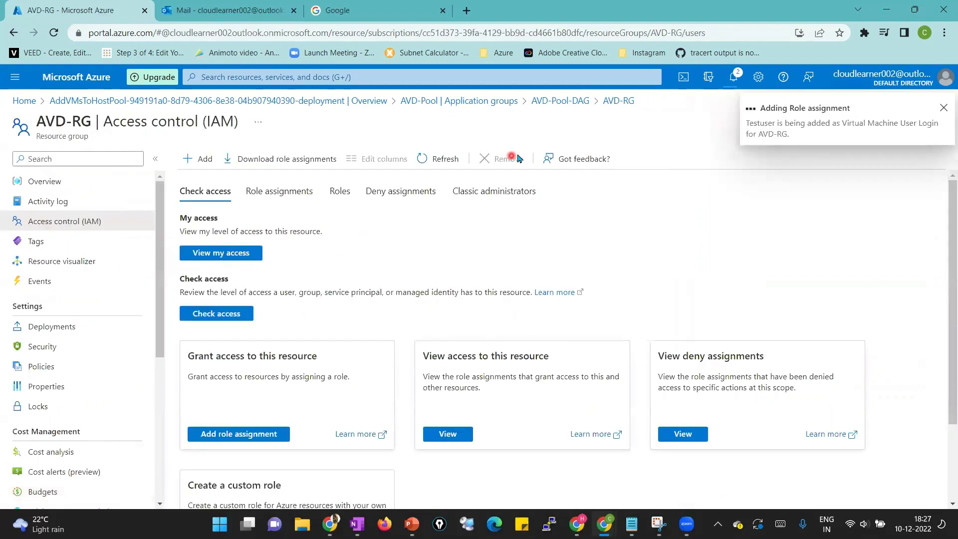
pyautogui.click(281, 195)
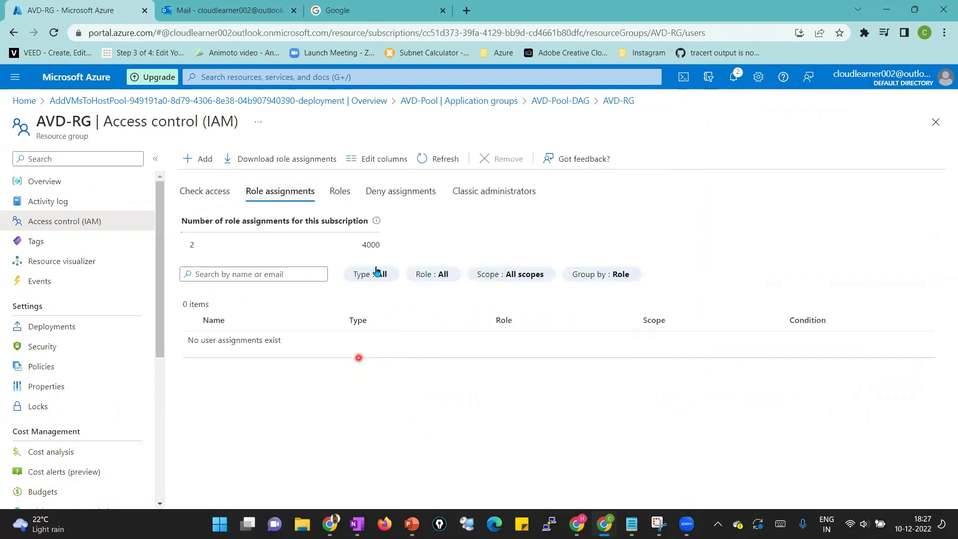
pyautogui.click(442, 159)
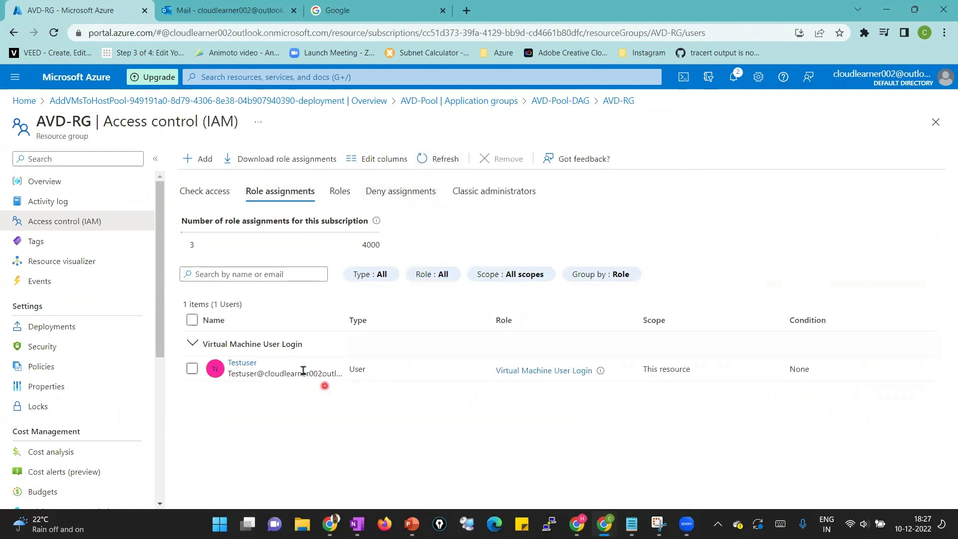
# Start another role assignment for AVD-RG and choose the Virtual Machine Administrator Login role.
pyautogui.click(198, 158)
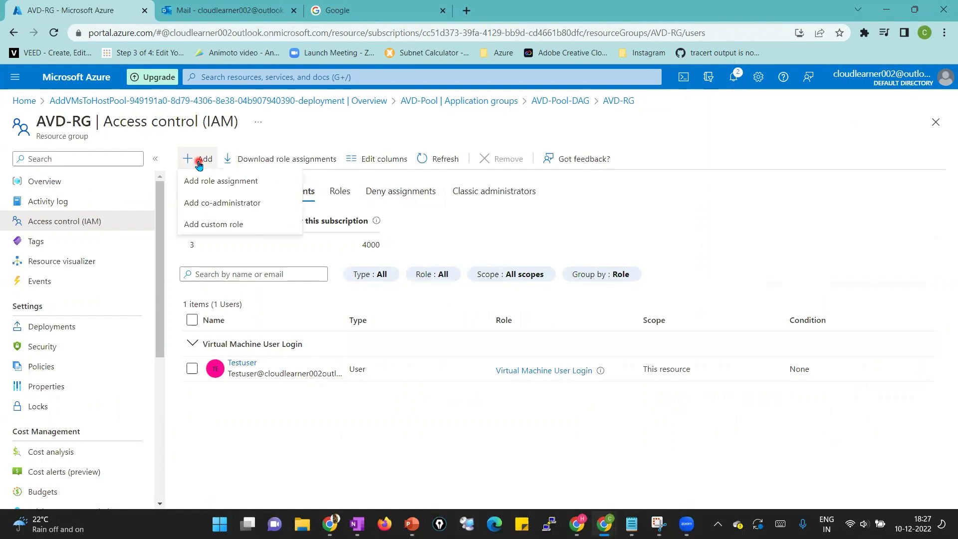
pyautogui.click(225, 182)
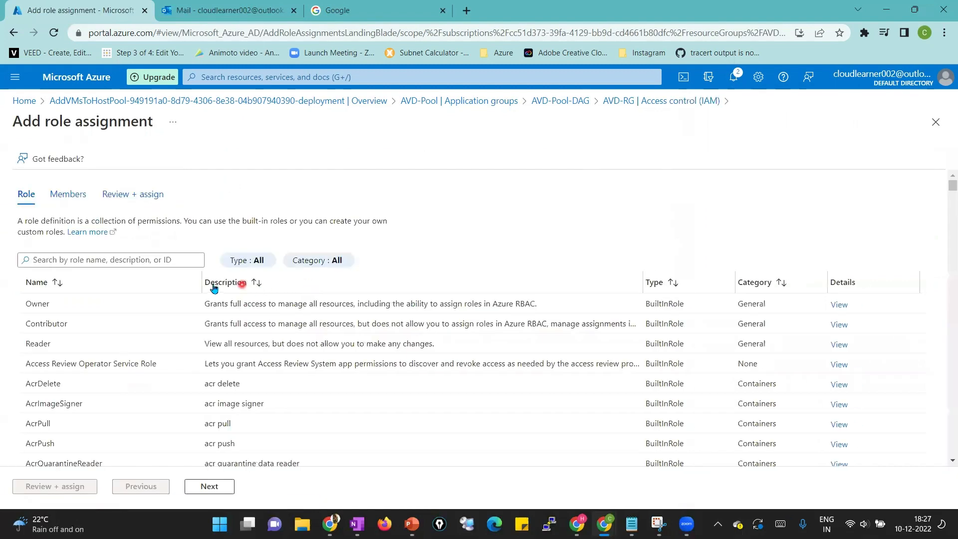
pyautogui.click(177, 265)
pyautogui.write('virtual machine admin')
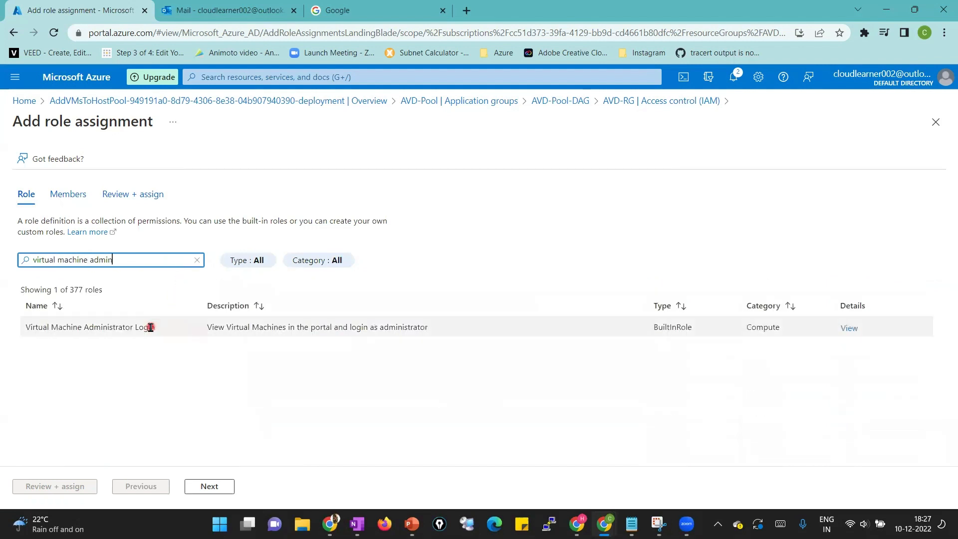
pyautogui.click(150, 327)
# Assign the Virtual Machine Administrator Login role to User01 and check the descriptions of both assigned roles.
pyautogui.click(209, 486)
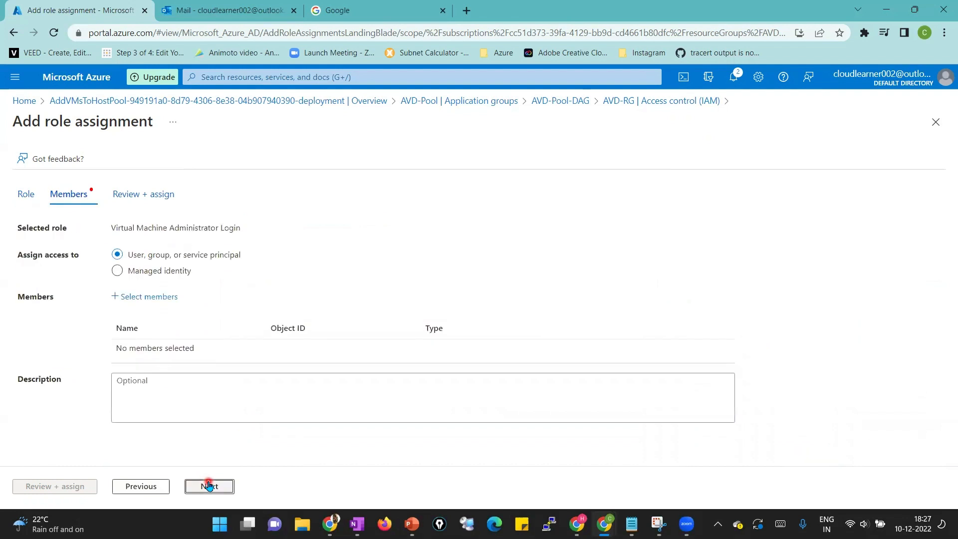
pyautogui.click(149, 299)
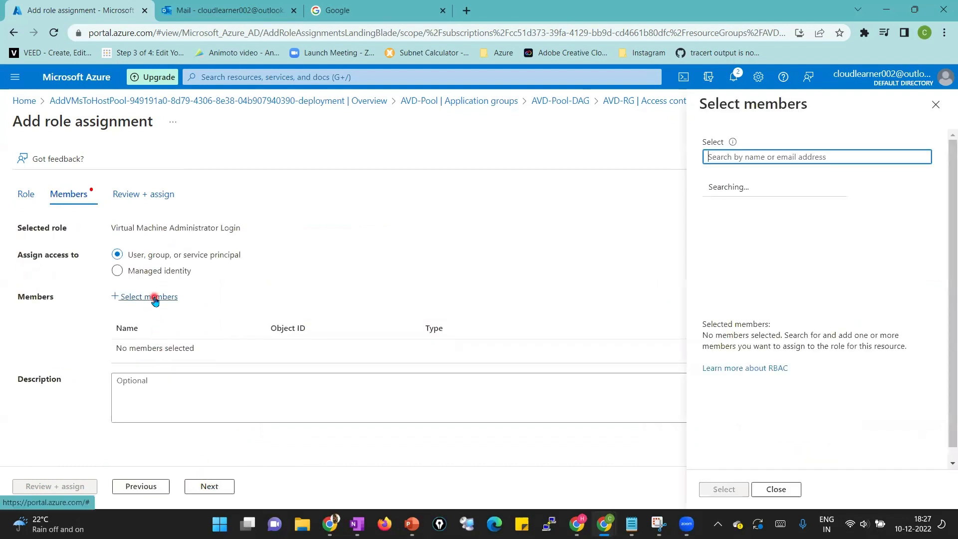
pyautogui.click(827, 296)
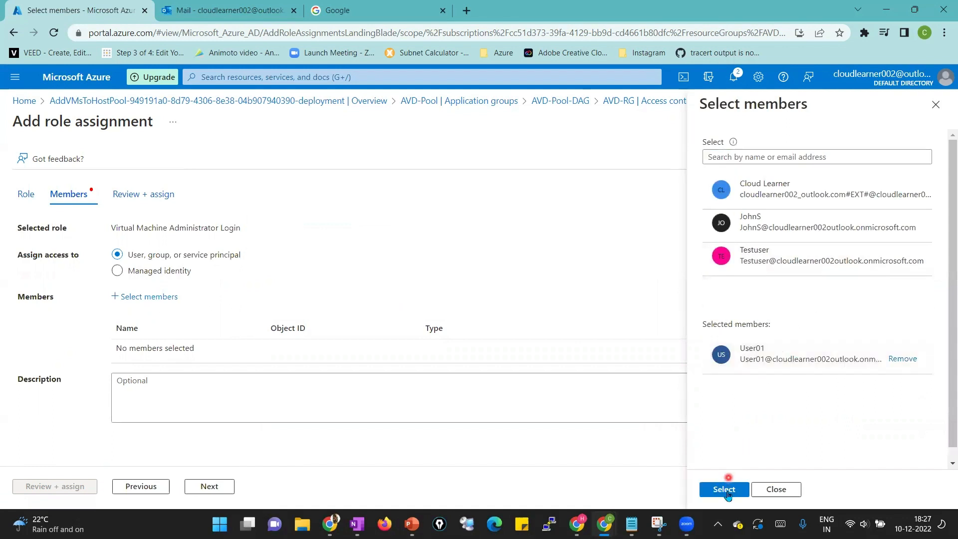
pyautogui.click(724, 489)
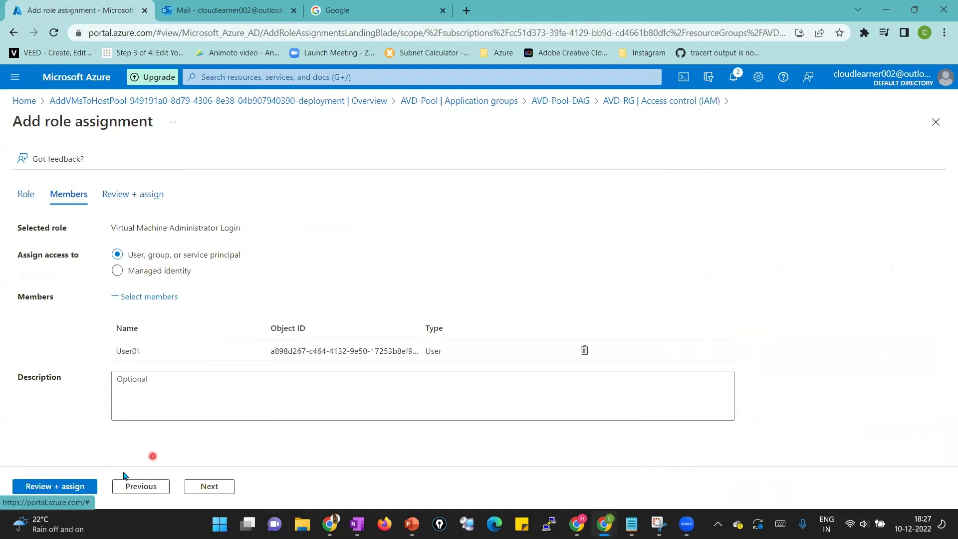
pyautogui.click(81, 485)
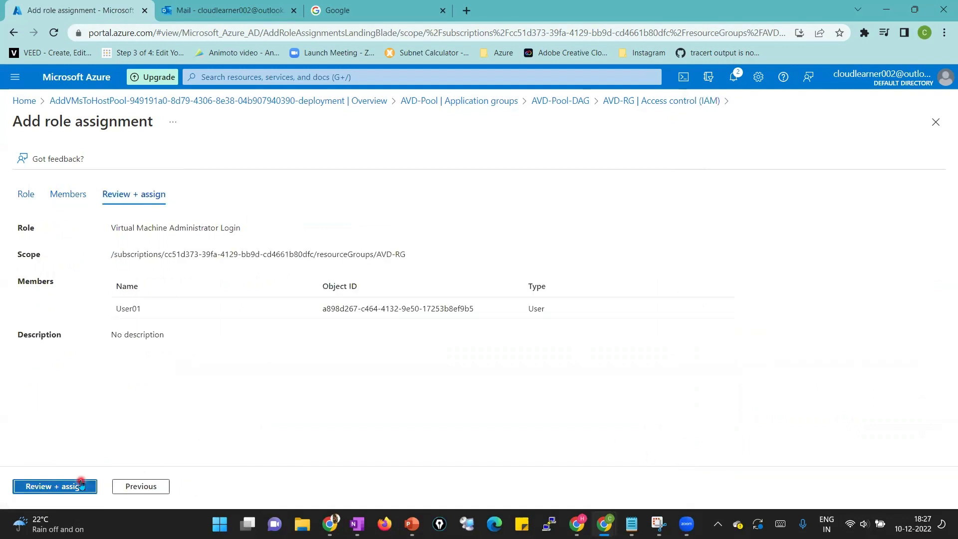
pyautogui.click(81, 484)
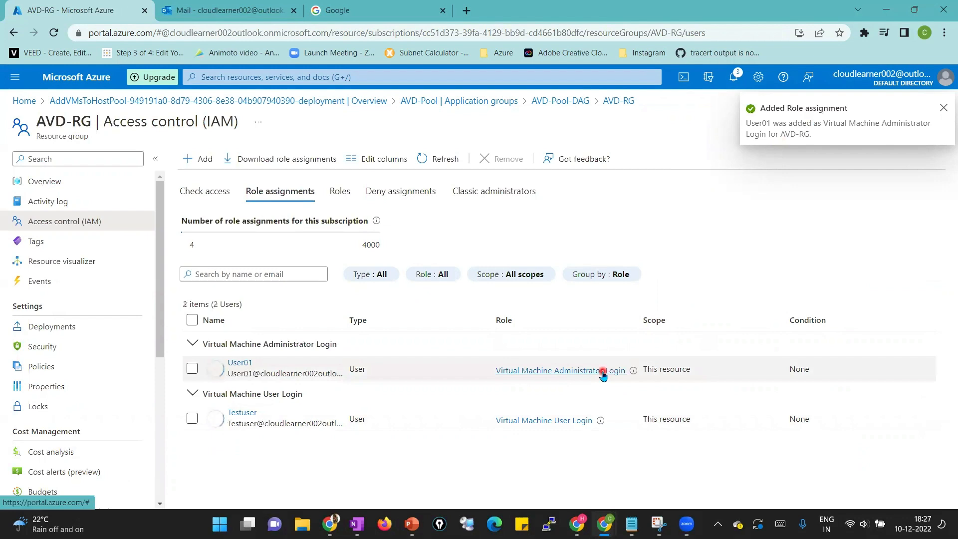
pyautogui.moveTo(632, 372)
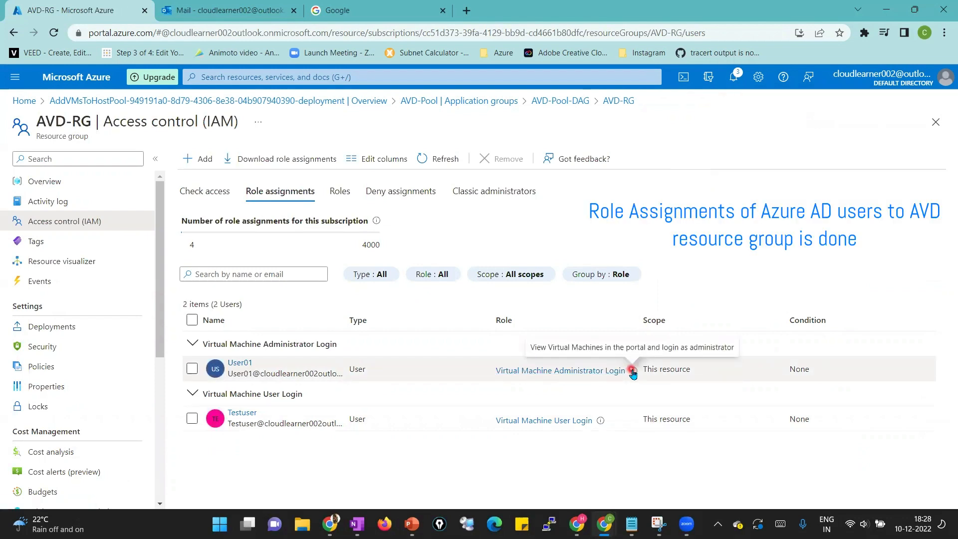
pyautogui.moveTo(601, 424)
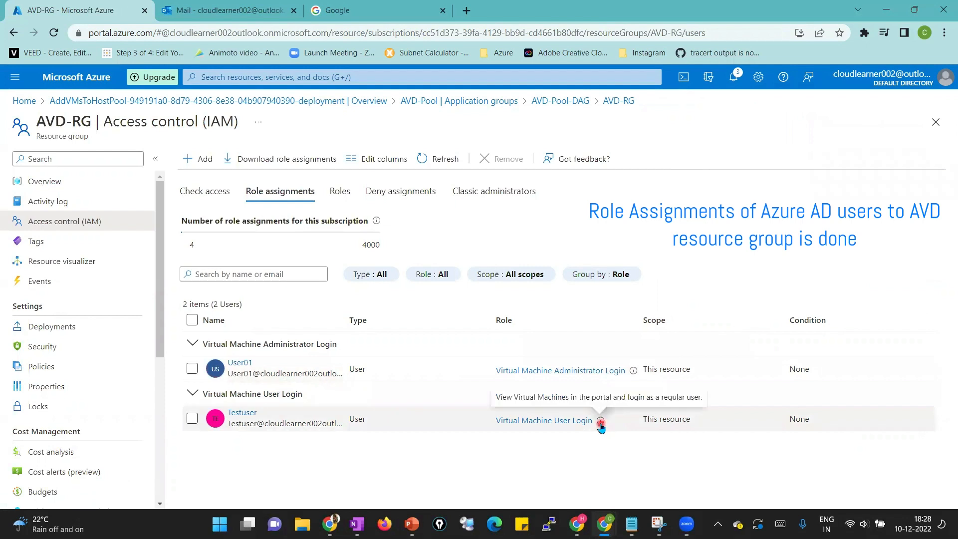
# Return to the portal home page and open the workspaces of Azure Virtual Desktop.
pyautogui.click(568, 105)
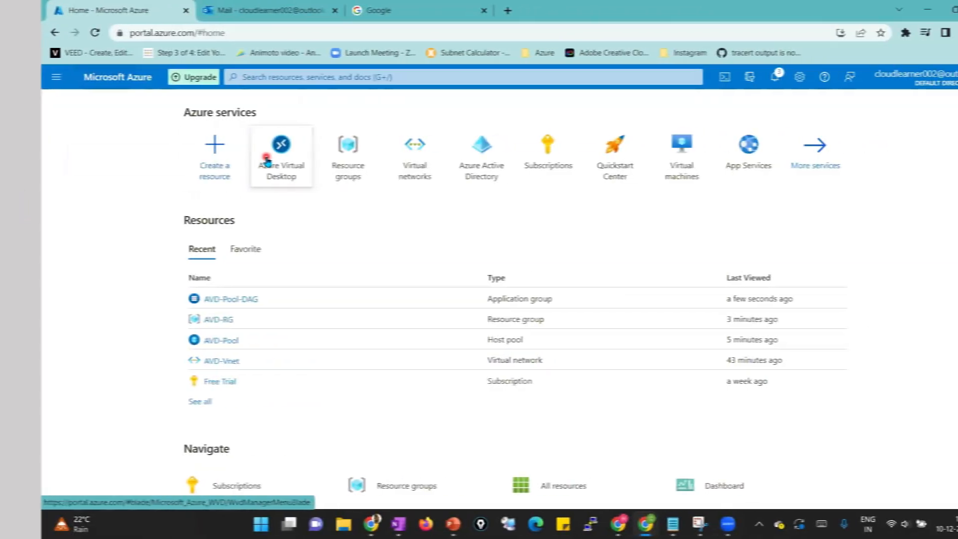
pyautogui.click(267, 160)
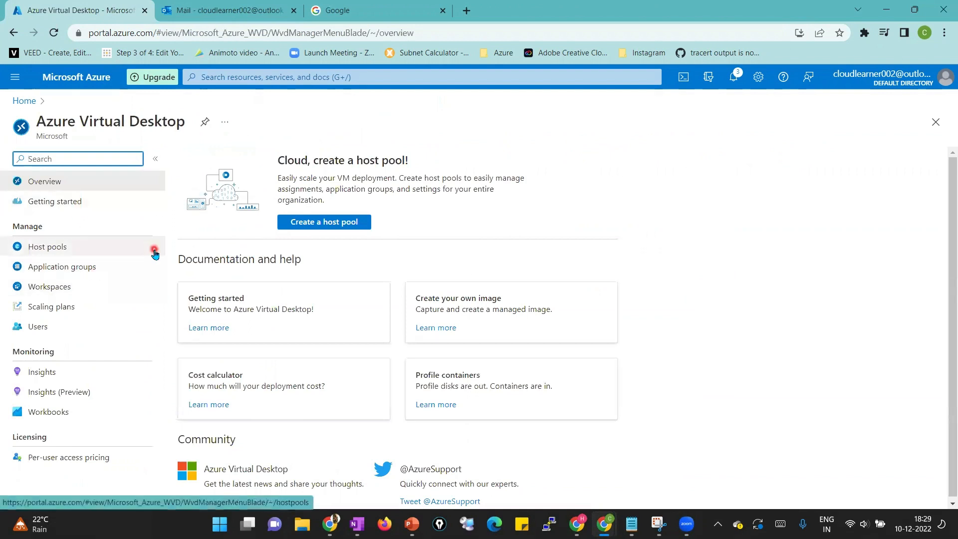
pyautogui.click(80, 288)
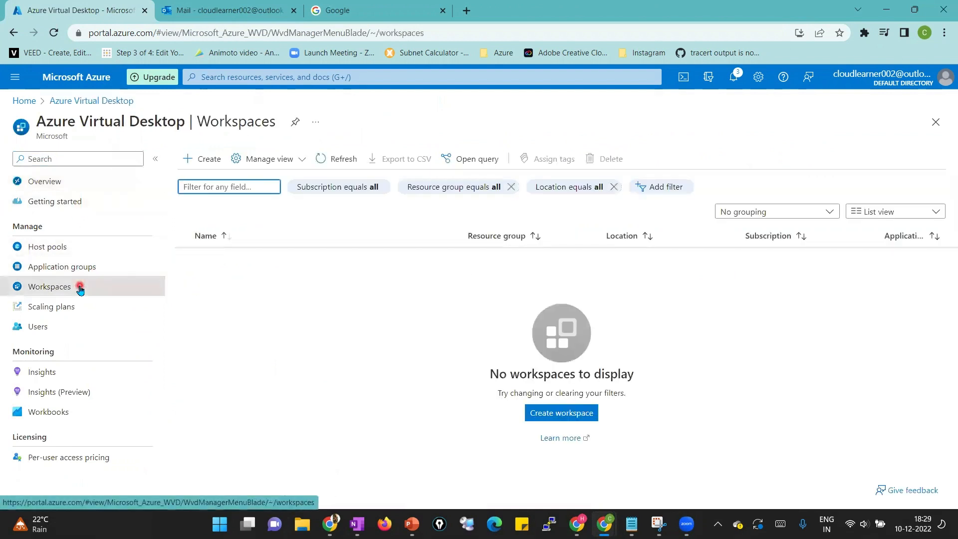
# Start a new workspace in resource group AVD-RG, named AVD-Workspace with the friendly name VDI-Workspace.
pyautogui.click(202, 160)
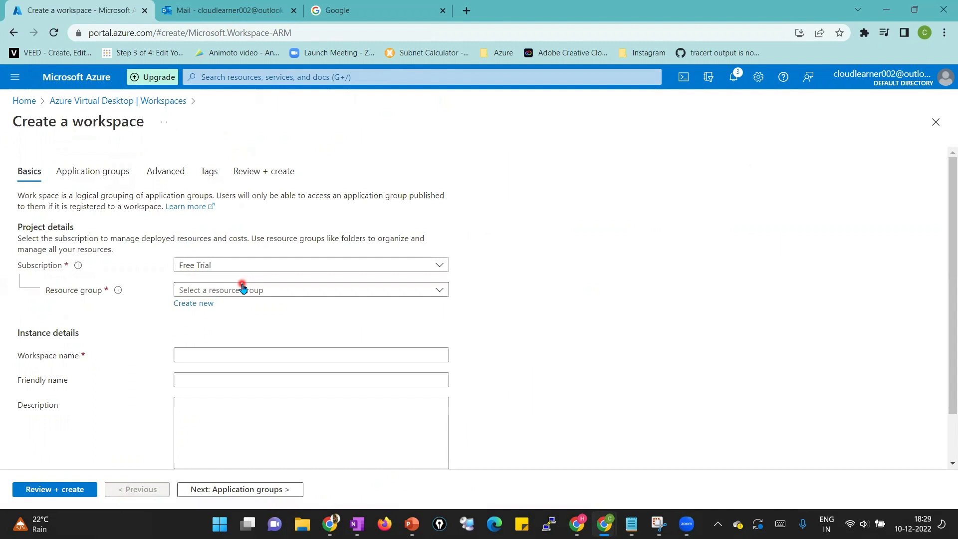
pyautogui.click(243, 287)
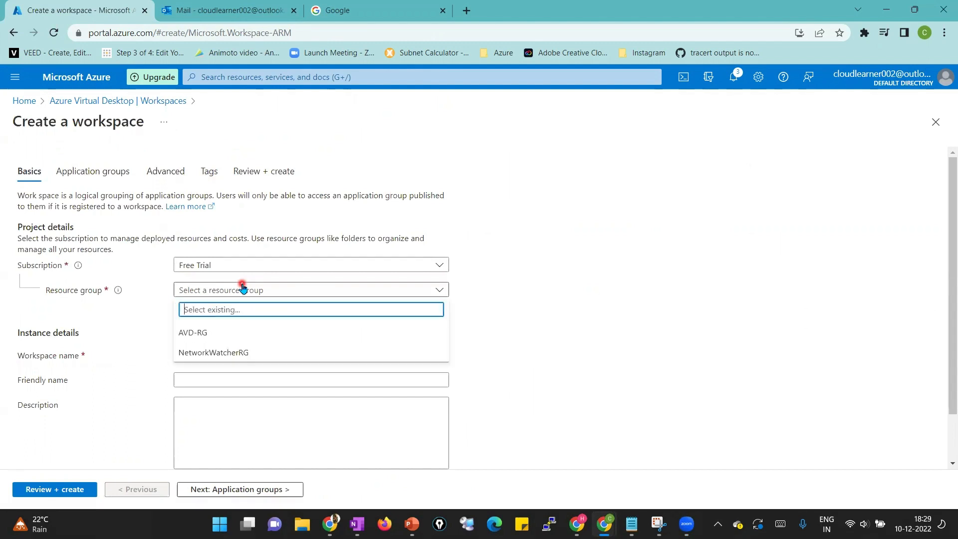
pyautogui.click(222, 332)
pyautogui.click(220, 354)
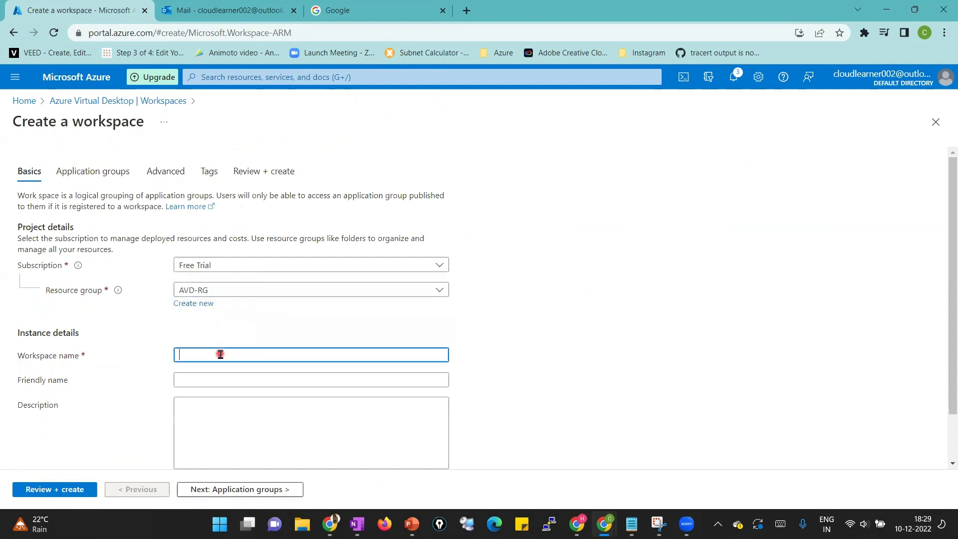
pyautogui.write('AVD-Workspace')
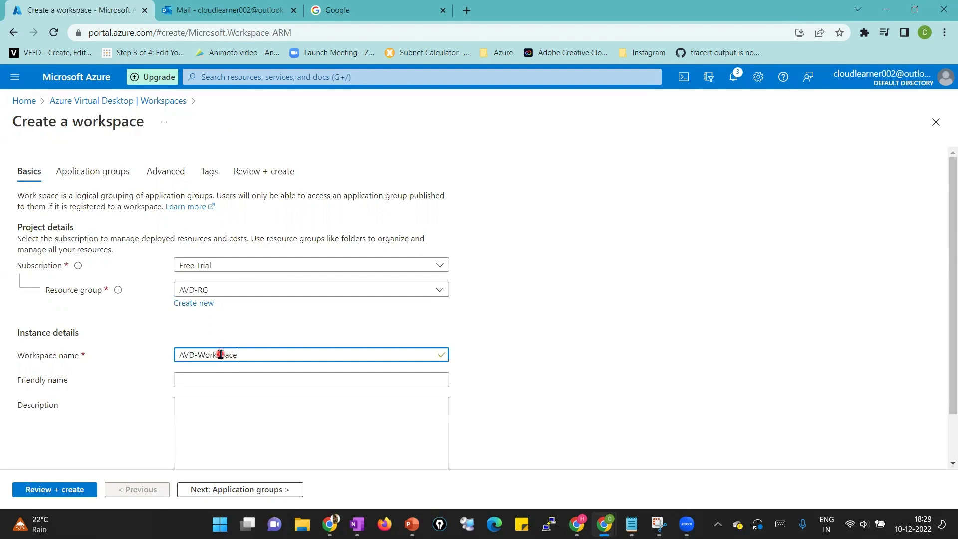
pyautogui.click(234, 378)
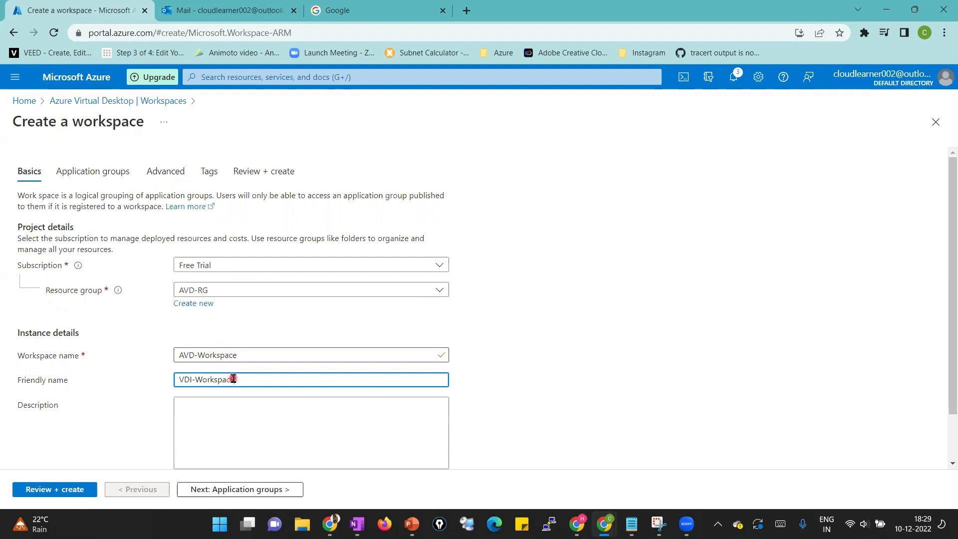
# Enter VDI as the workspace description and set its location to West Europe.
pyautogui.scroll(-2, 496, 397)
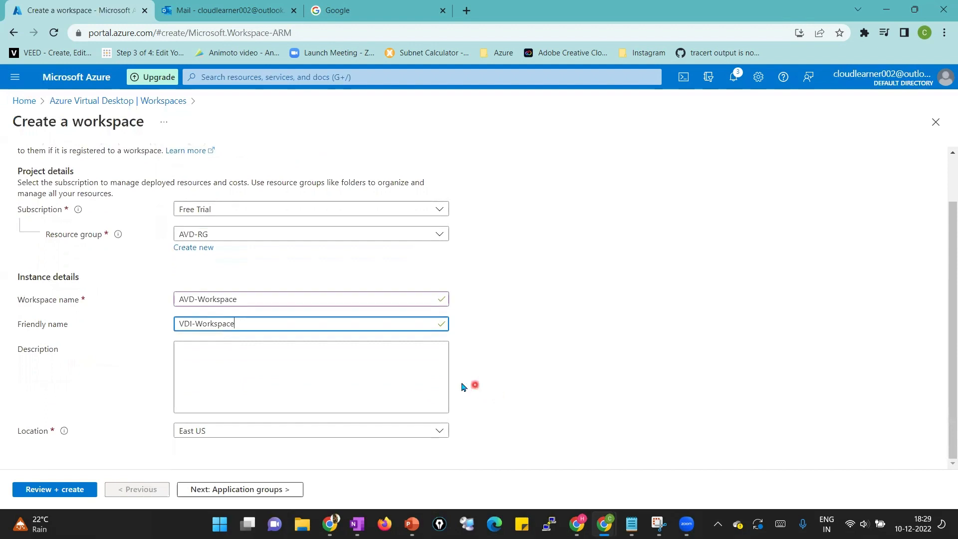
pyautogui.click(345, 385)
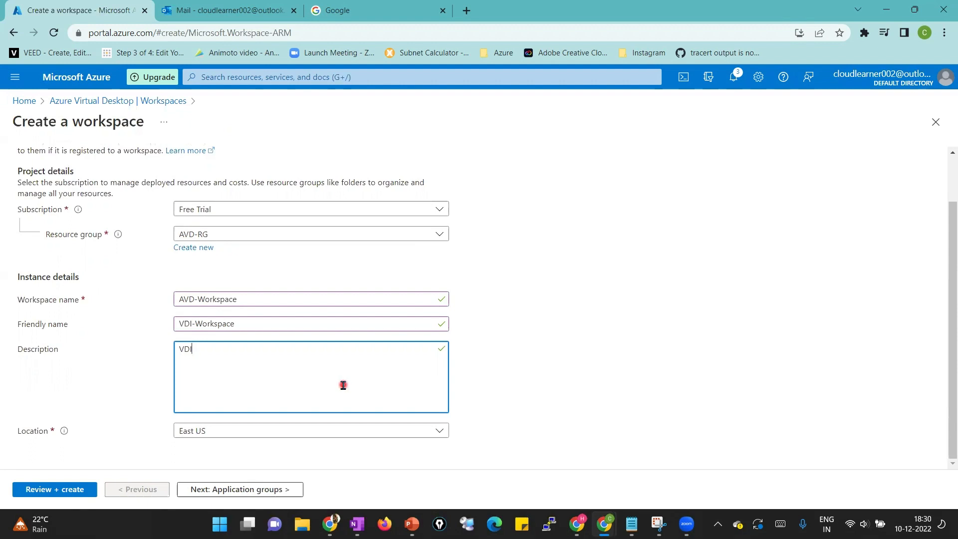
pyautogui.click(272, 430)
pyautogui.write('west')
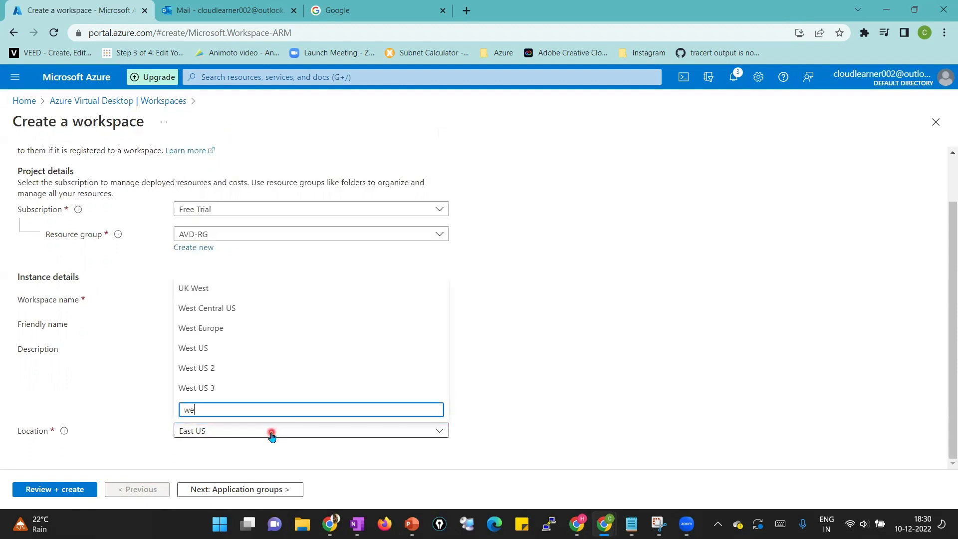
pyautogui.click(235, 328)
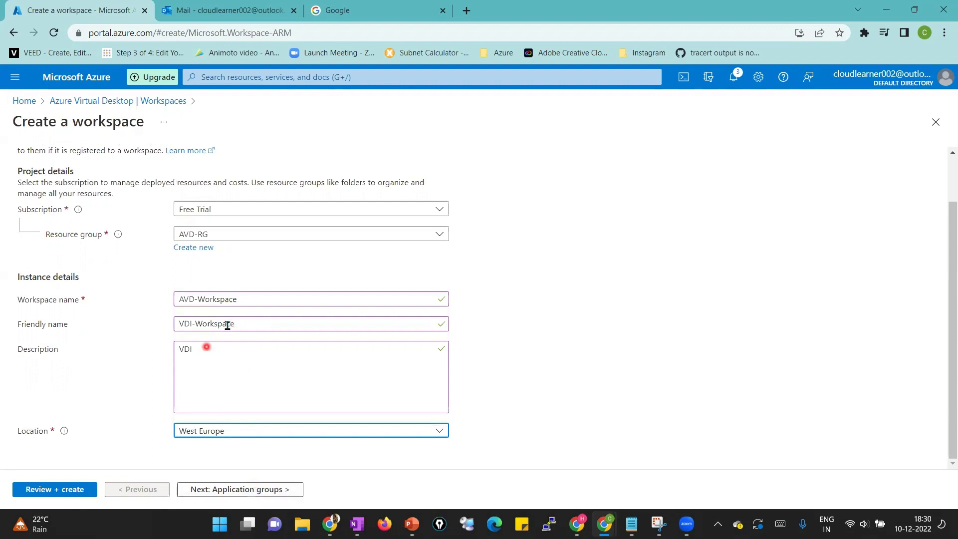
# Create the workspace without registering application groups, enabling diagnostics settings or adding tags.
pyautogui.click(277, 489)
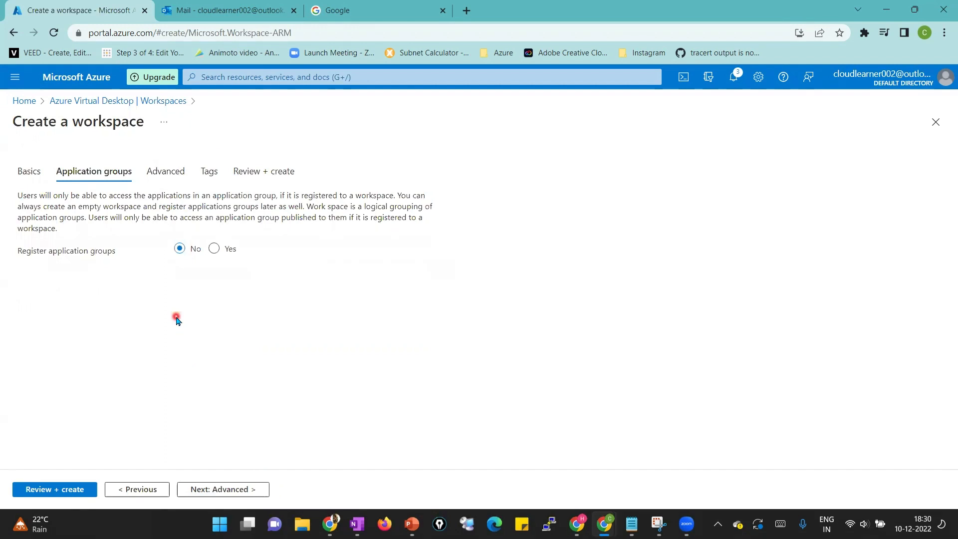
pyautogui.click(247, 490)
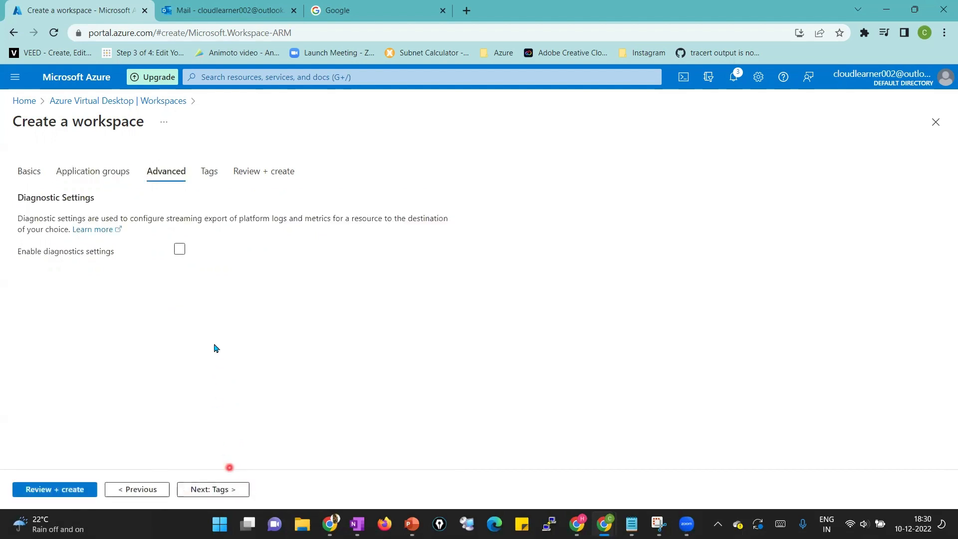
pyautogui.click(226, 491)
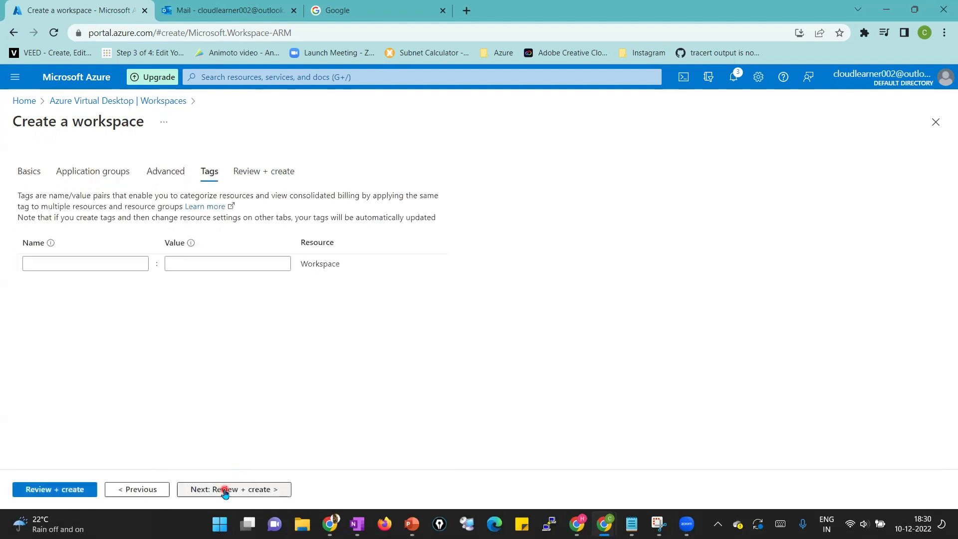
pyautogui.click(226, 491)
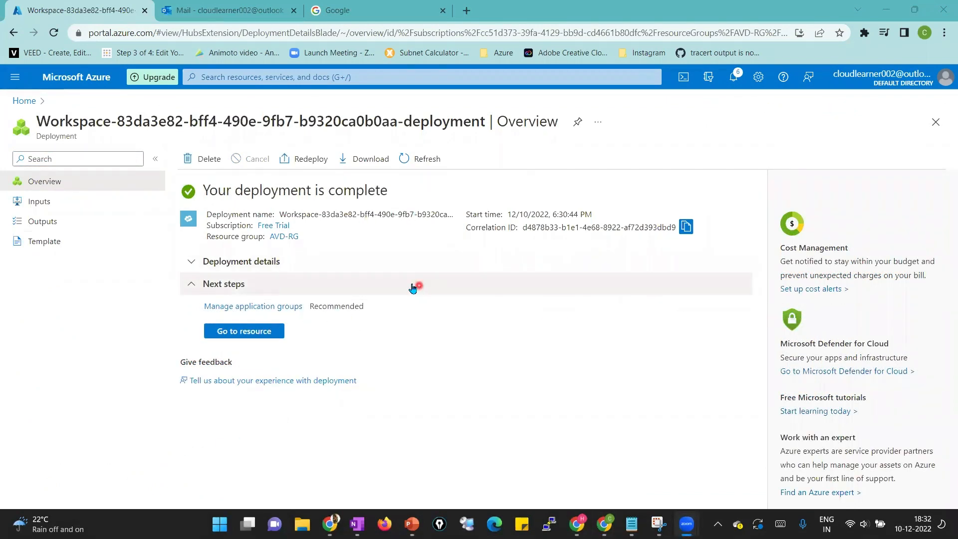
# Open the deployed AVD-Workspace and add the AVD-Pool-DAG application group to it.
pyautogui.click(258, 334)
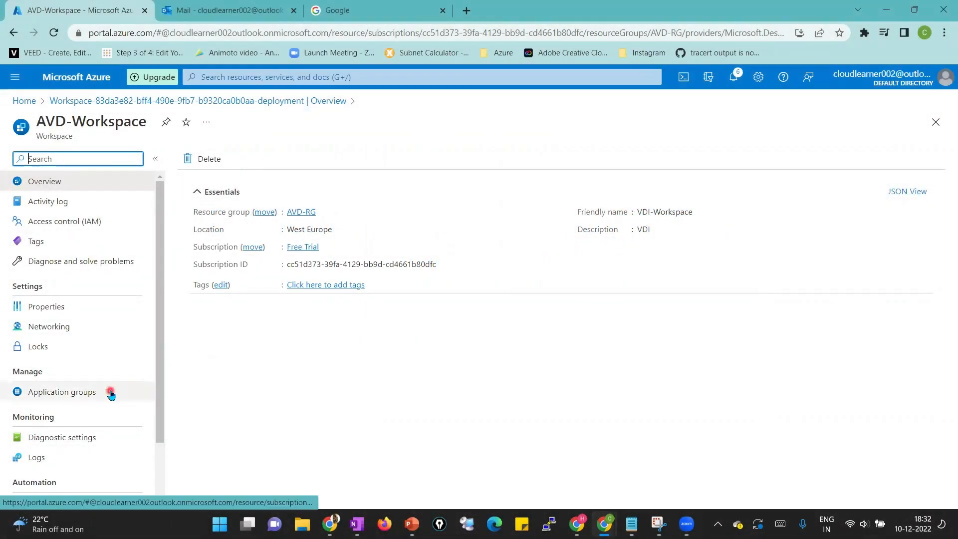
pyautogui.click(110, 394)
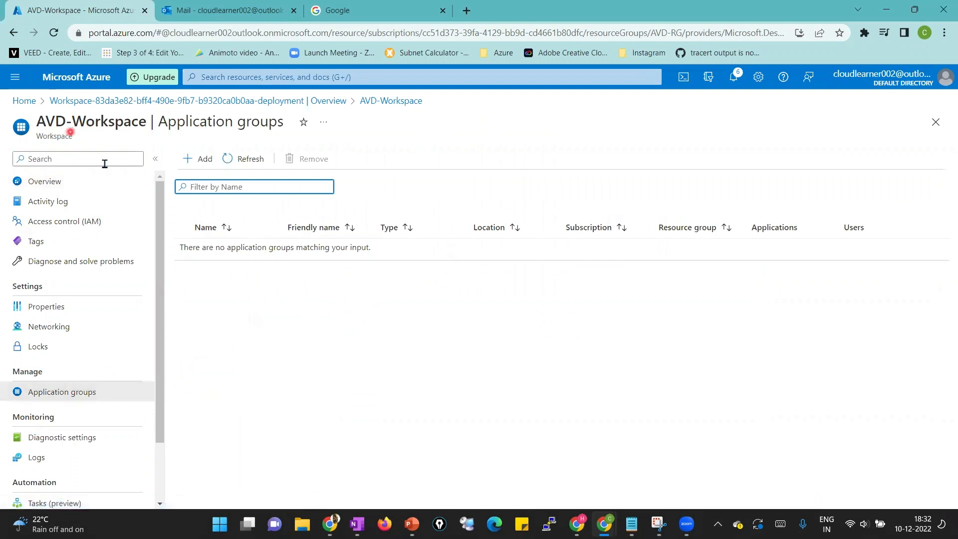
pyautogui.click(204, 161)
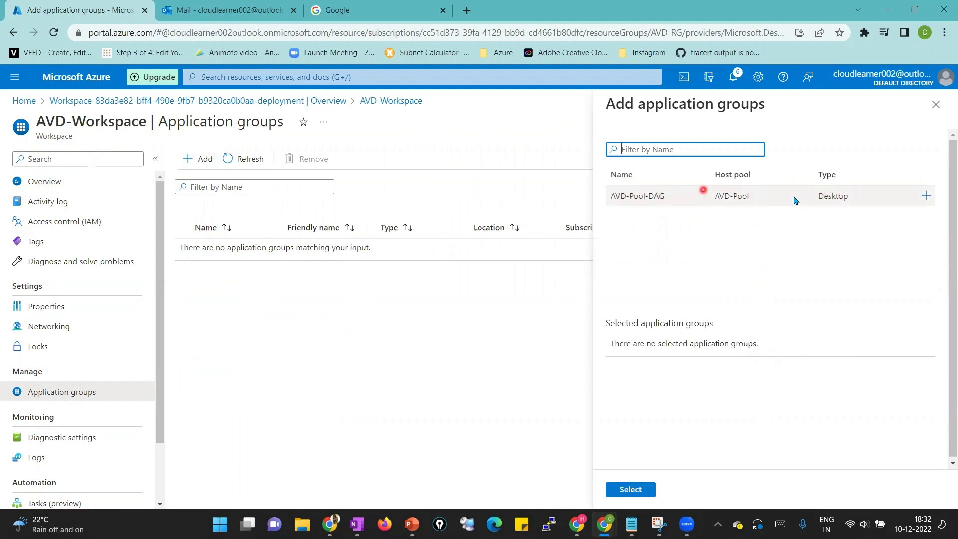
pyautogui.click(926, 197)
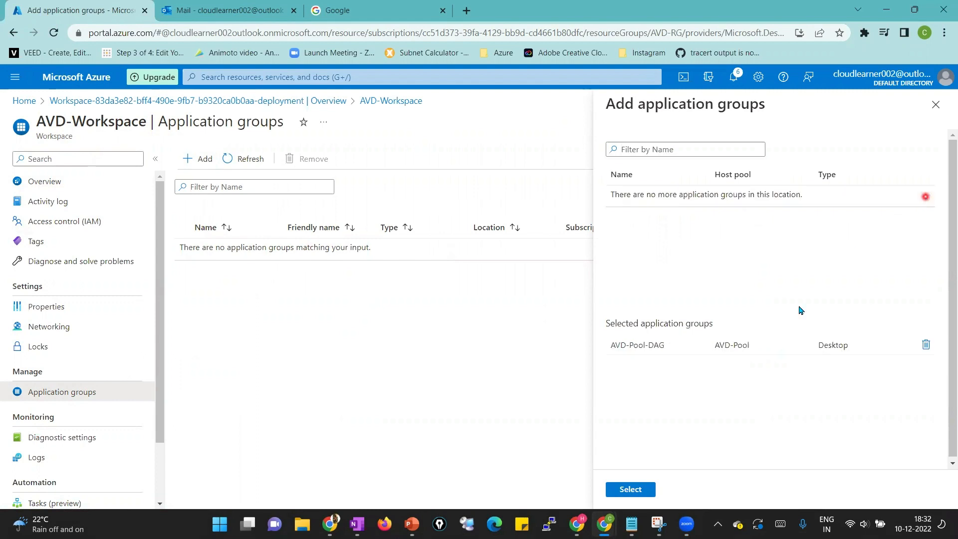
pyautogui.click(641, 490)
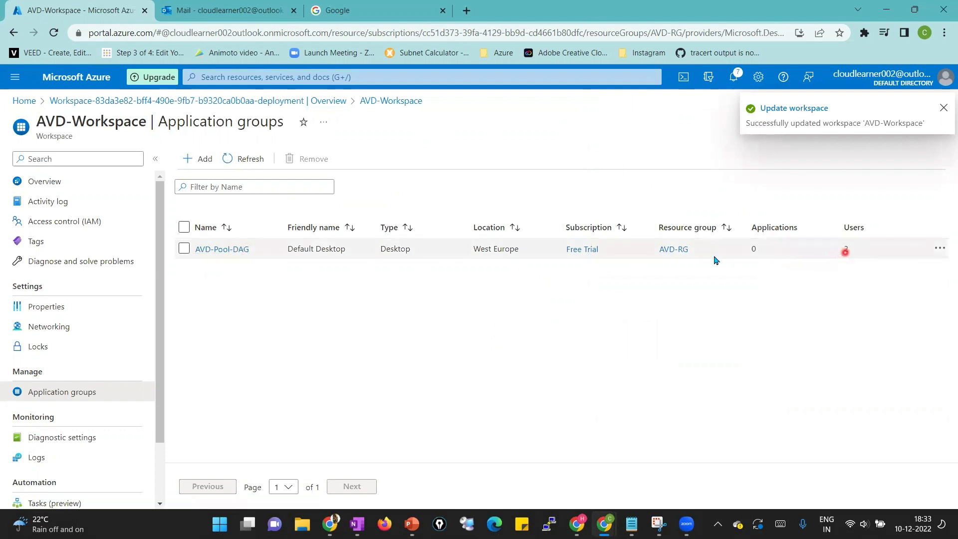
# Check the user assignments of the AVD-Pool-DAG application group and return to the workspace's application groups.
pyautogui.click(237, 249)
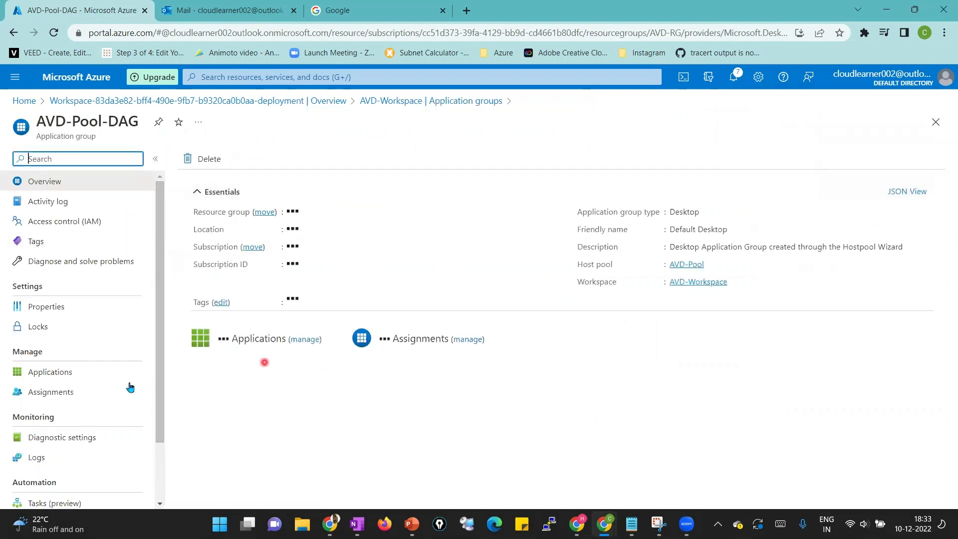
pyautogui.click(37, 392)
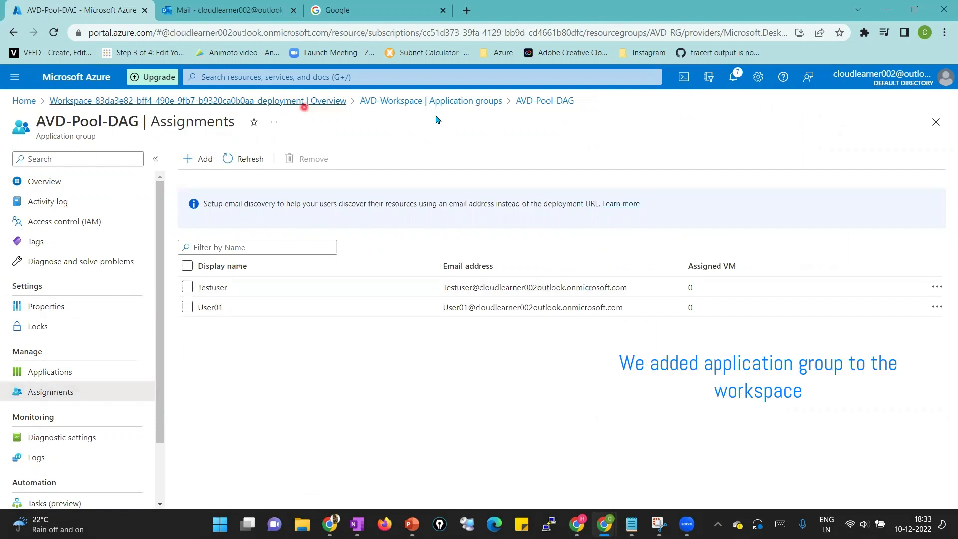
pyautogui.click(490, 106)
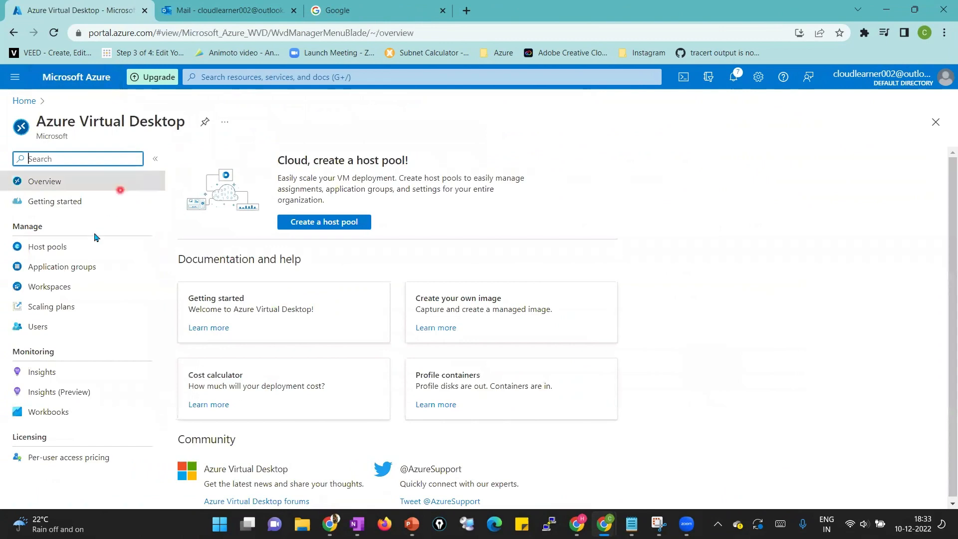
# Open the AVD-Pool host pool in Azure Virtual Desktop and check the status of its session hosts.
pyautogui.click(119, 240)
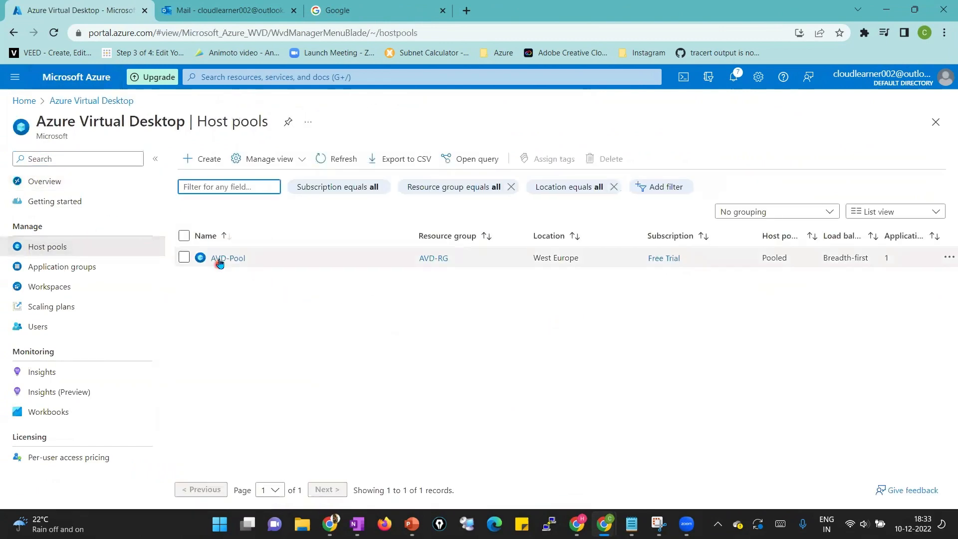
pyautogui.click(216, 260)
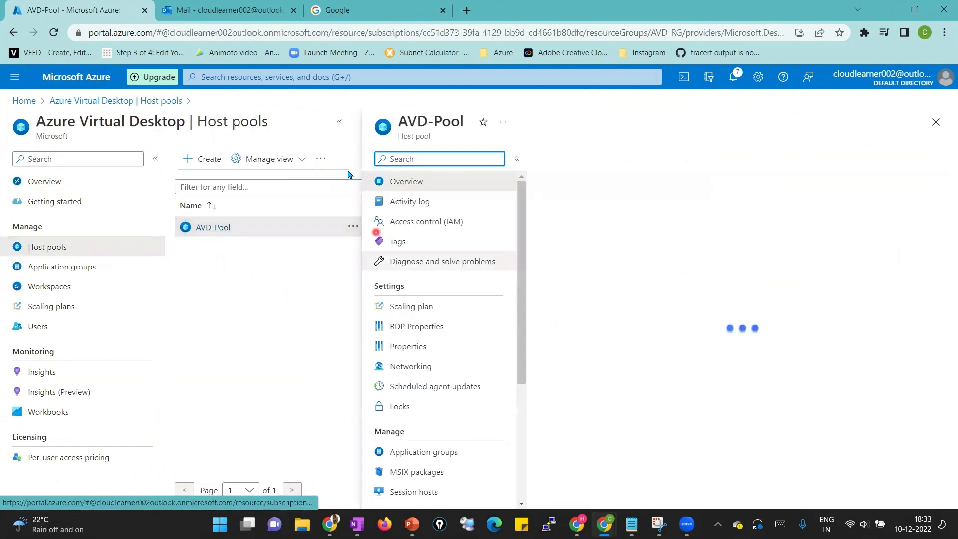
pyautogui.click(340, 122)
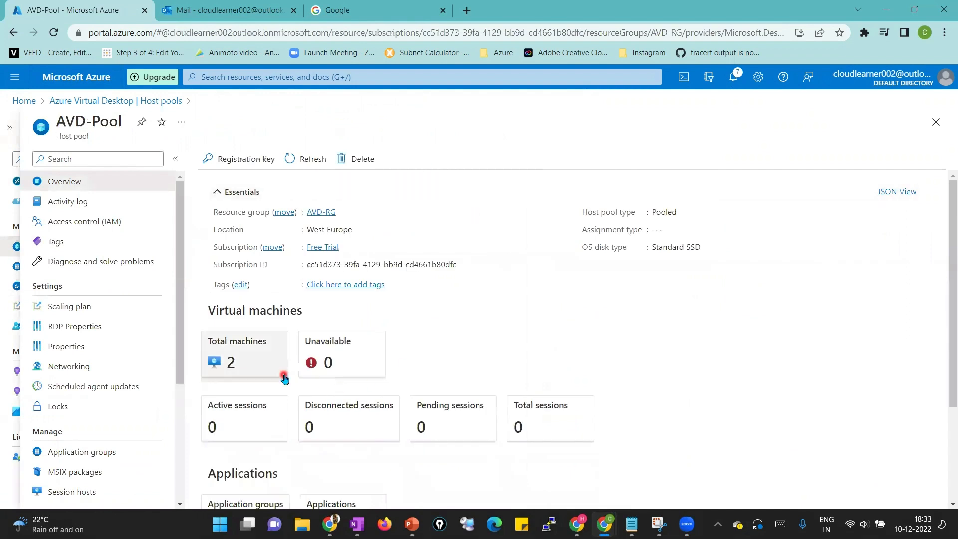
pyautogui.click(259, 361)
pyautogui.click(106, 492)
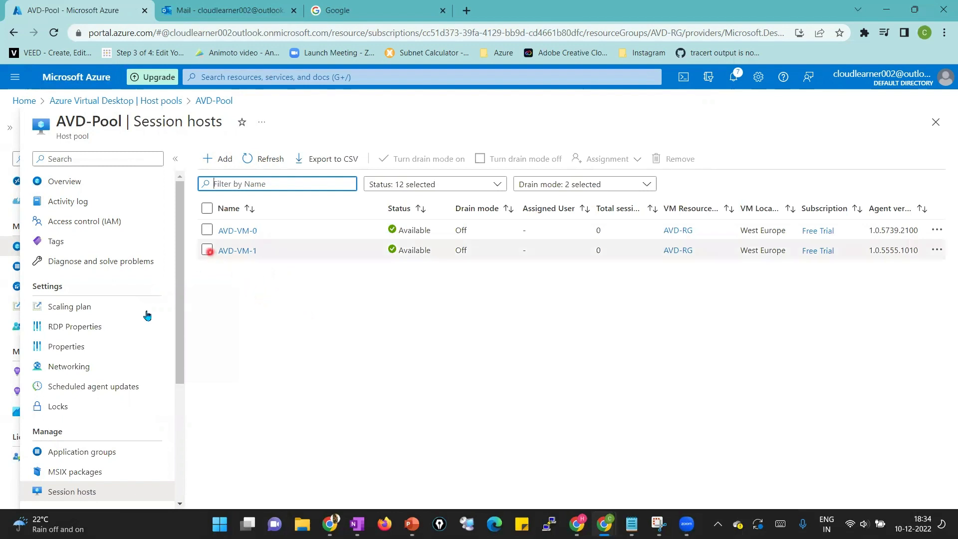
# Open AVD-Pool's advanced RDP properties and copy the ;targetisaadjoined:i:1 setting from the AD+LAB+RDP+Command notes in Notepad.
pyautogui.click(92, 333)
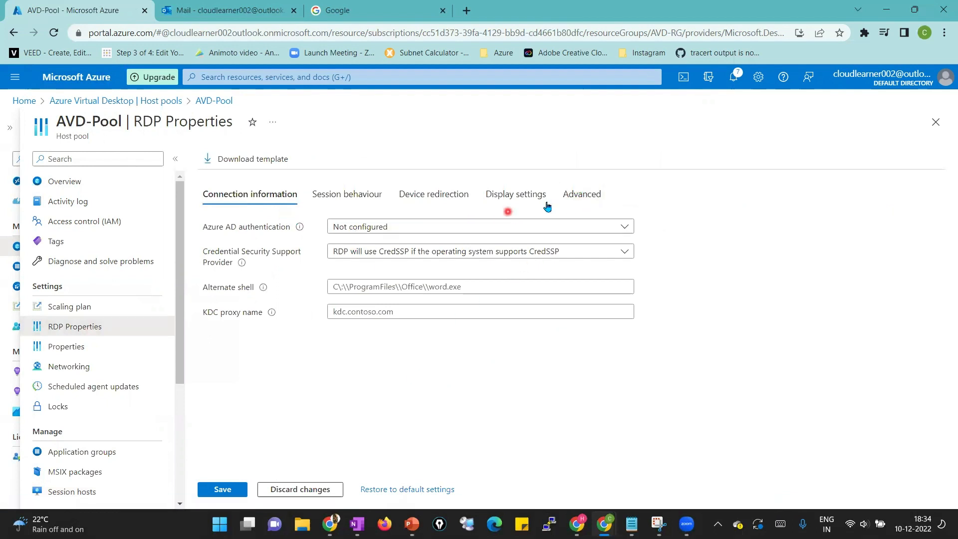
pyautogui.click(578, 196)
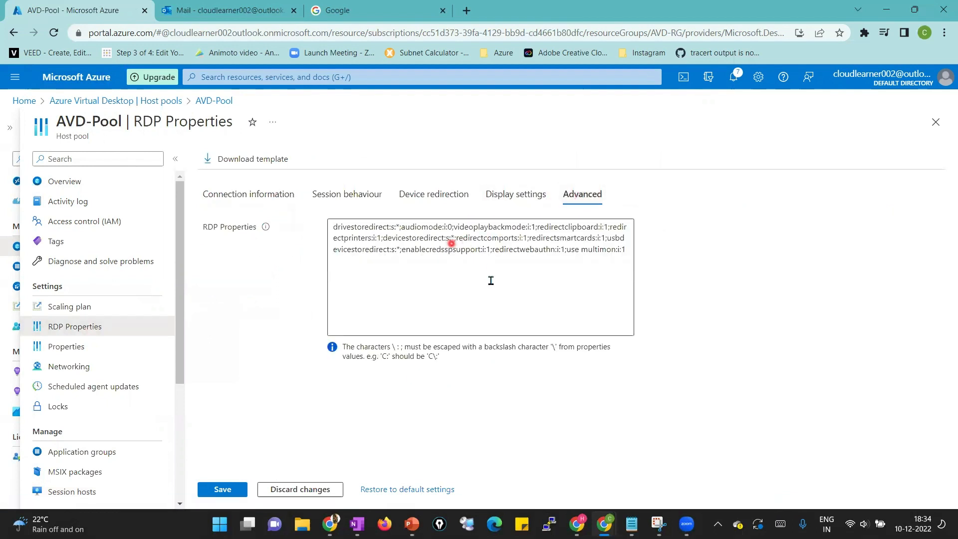
pyautogui.click(632, 523)
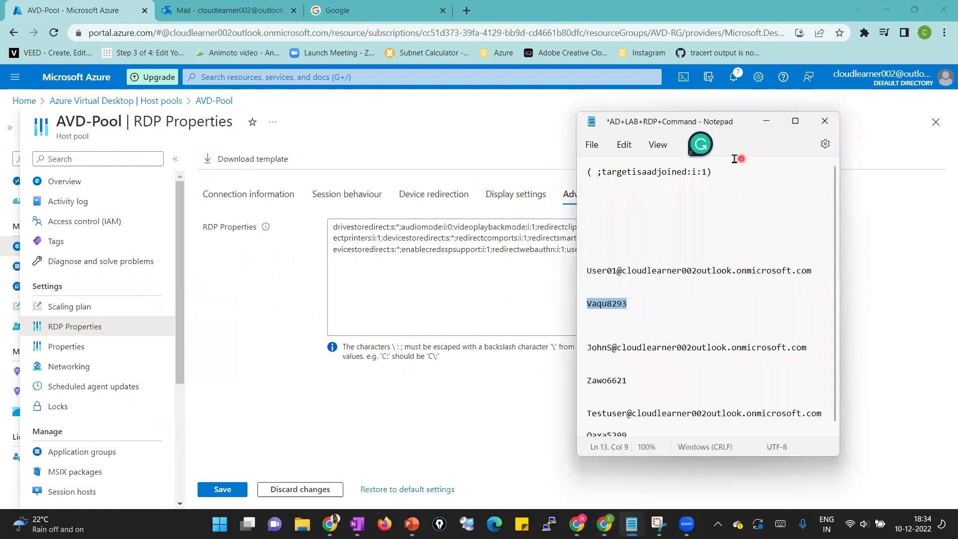
pyautogui.moveTo(713, 172); pyautogui.dragTo(610, 172)
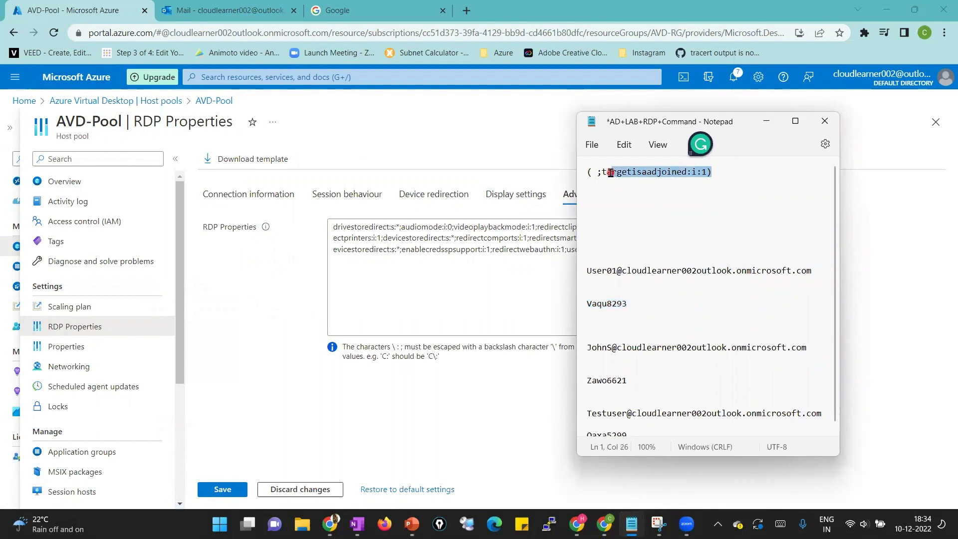
pyautogui.click(610, 172)
pyautogui.moveTo(680, 170); pyautogui.dragTo(705, 169)
# Append ;targetisaadjoined:i:1 to the end of AVD-Pool's RDP properties string and save the change.
pyautogui.click(490, 259)
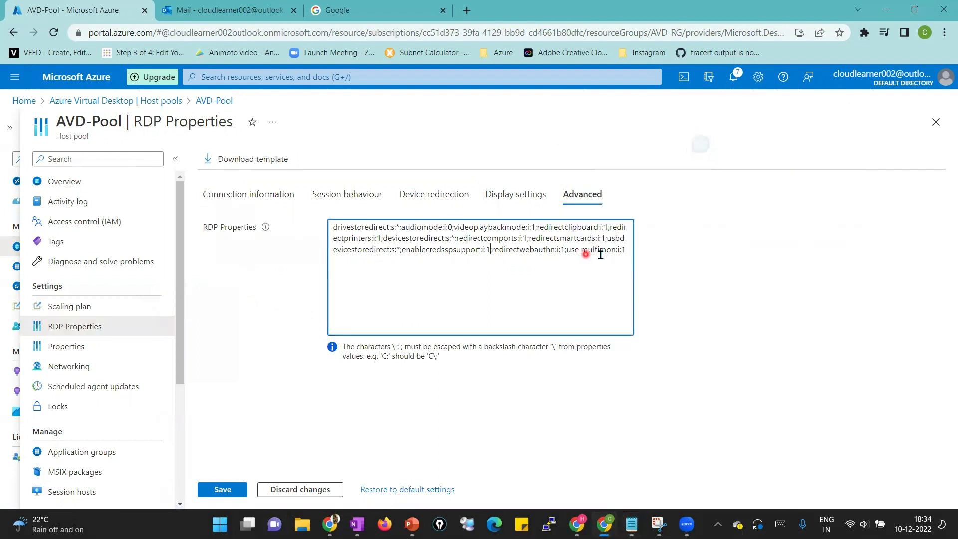
pyautogui.click(631, 249)
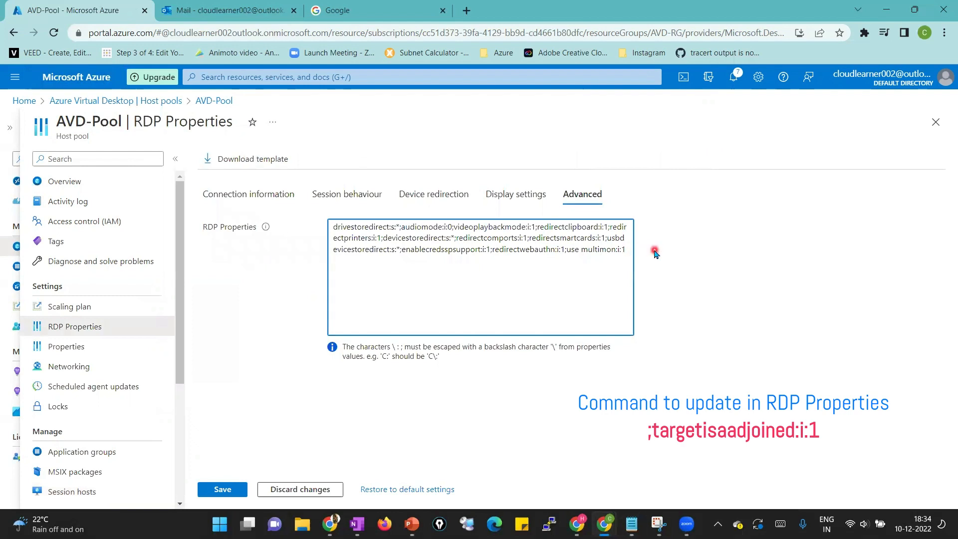
pyautogui.write(';targetisaadjoined:i:1')
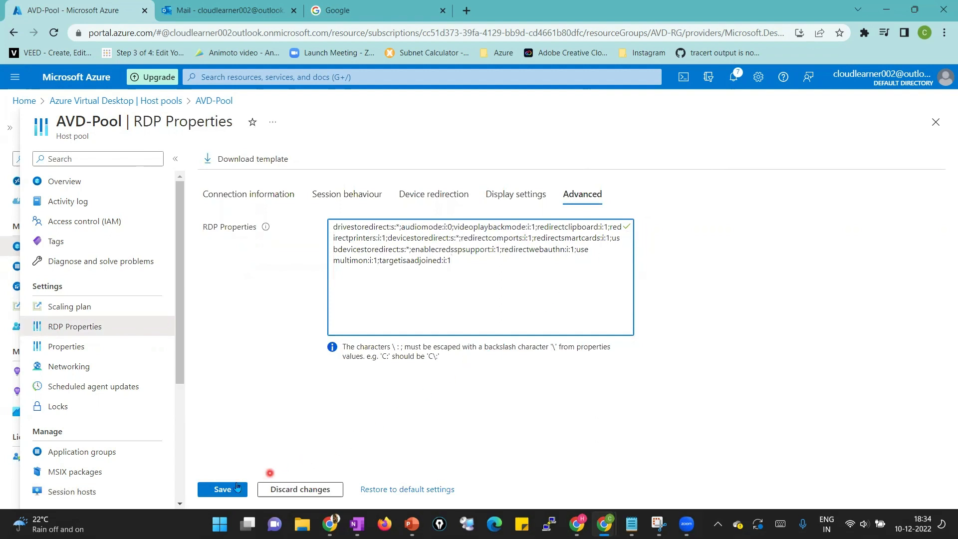
pyautogui.click(219, 492)
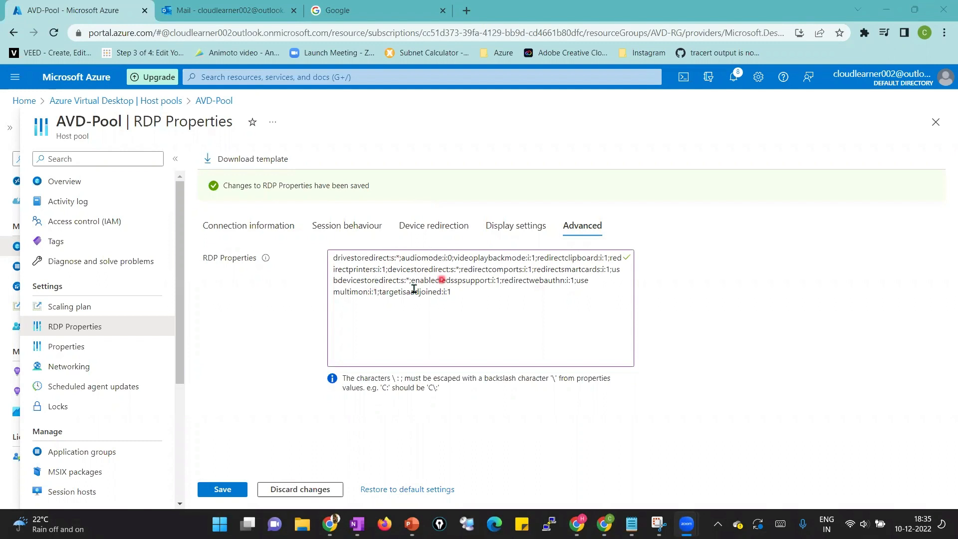
# Review AVD-Pool's overview and recheck the availability of its session hosts.
pyautogui.click(214, 101)
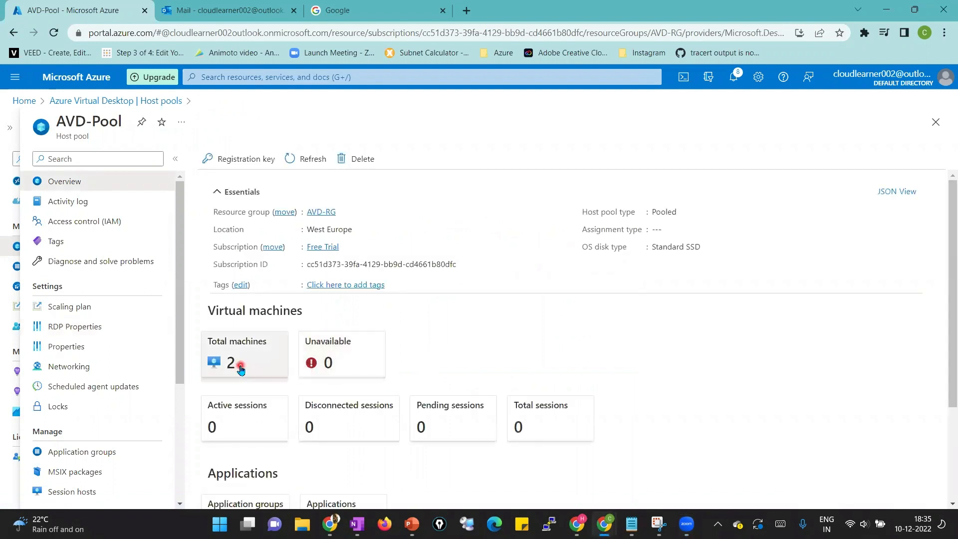
pyautogui.click(86, 492)
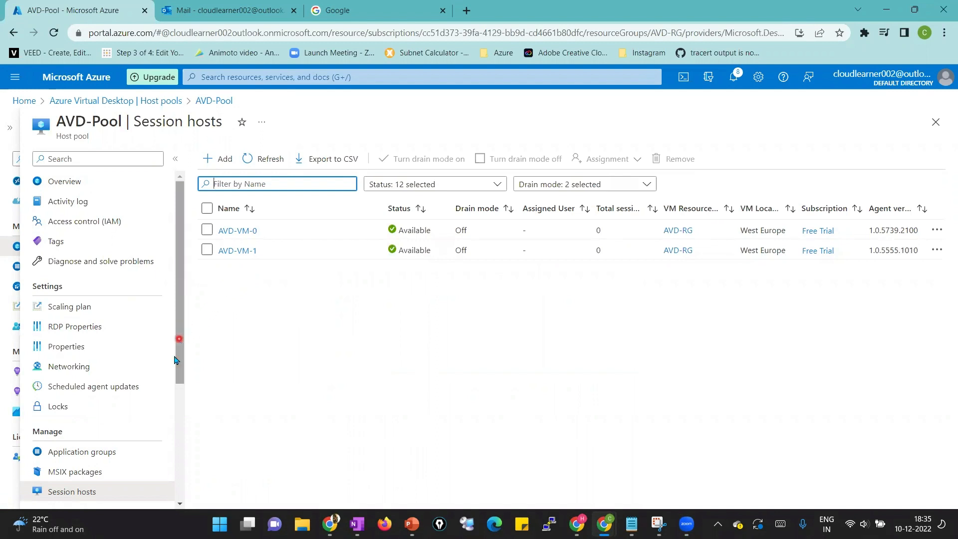
# Review AVD-Pool's application group AVD-Pool-DAG, including its overview and list of applications.
pyautogui.click(145, 454)
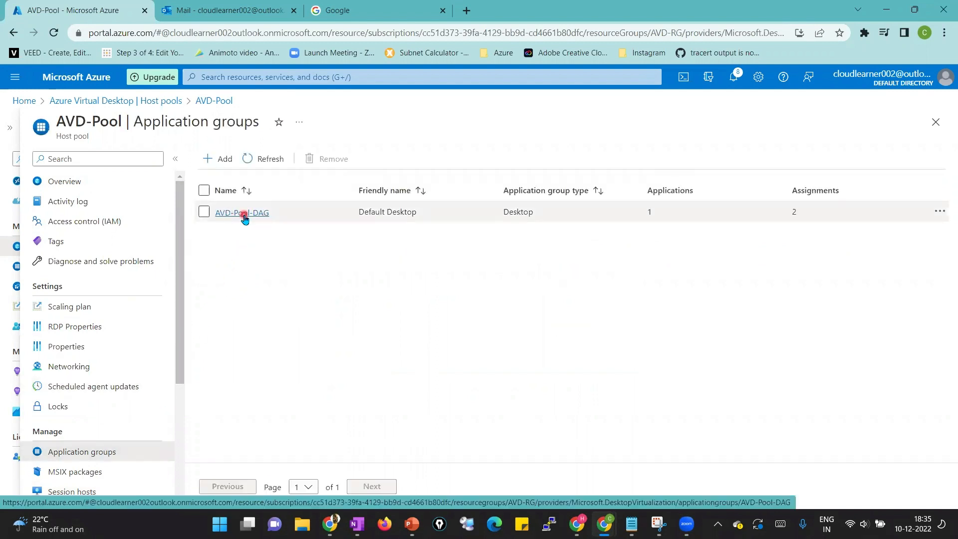
pyautogui.click(243, 213)
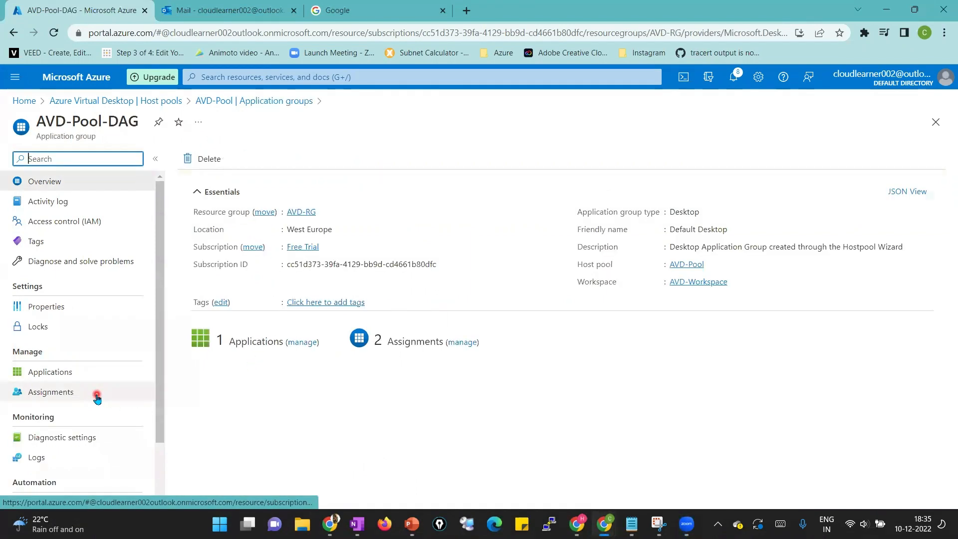
pyautogui.click(298, 343)
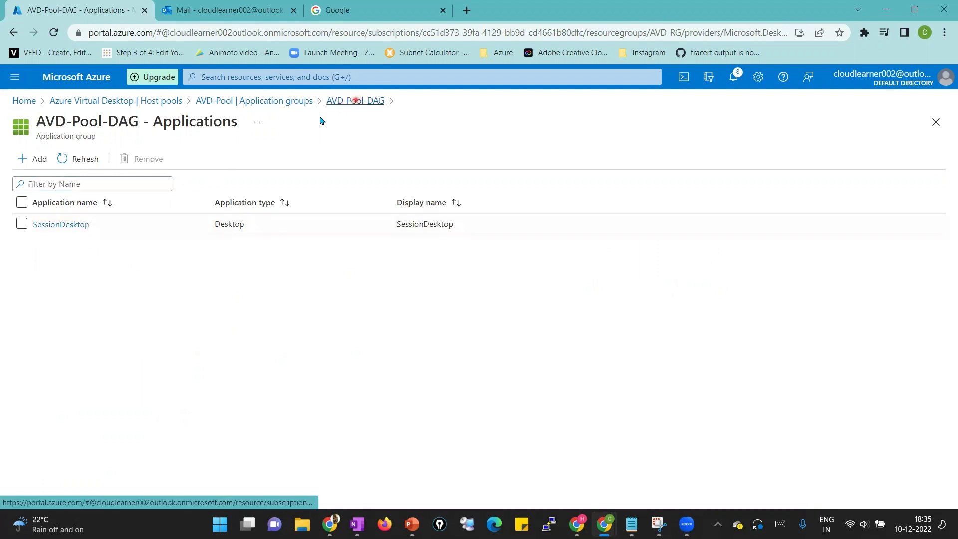
pyautogui.click(350, 102)
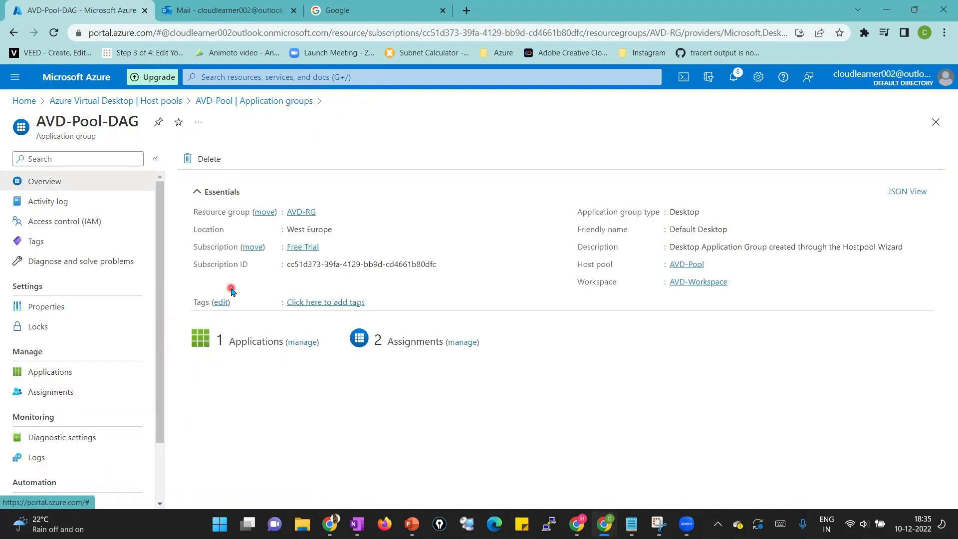
pyautogui.click(251, 101)
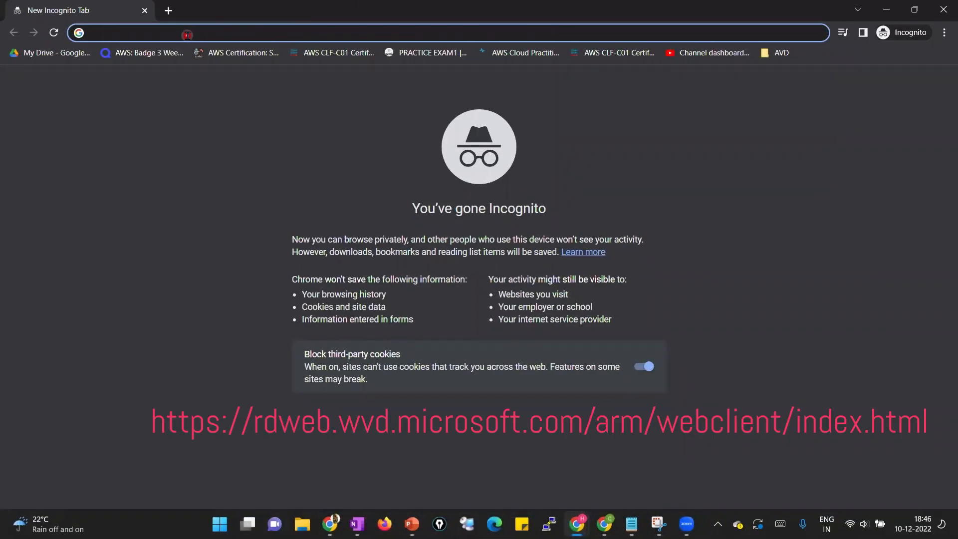
pyautogui.write('https://client.wvd.microsoft.com/arm/webclient/index.html')
pyautogui.press('Return')
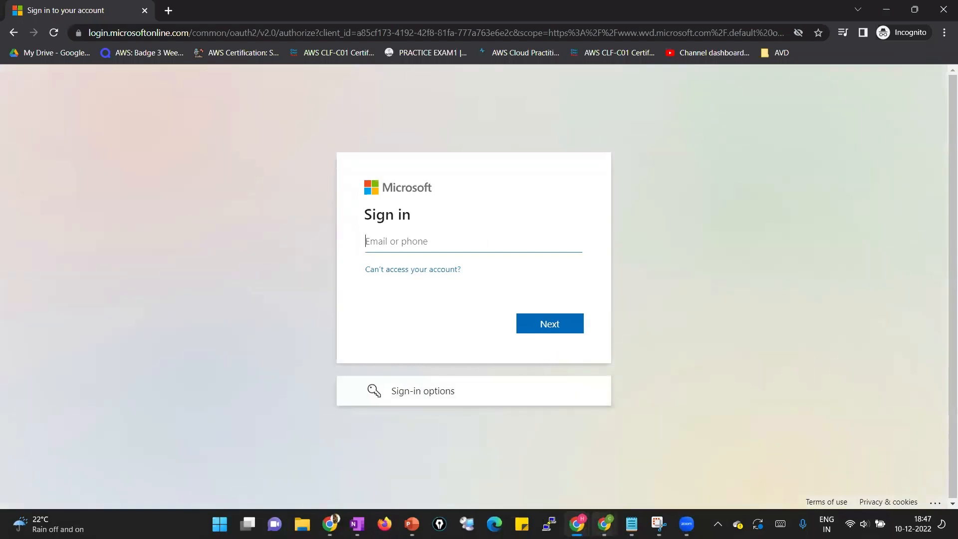
pyautogui.moveTo(605, 523)
pyautogui.click(582, 481)
pyautogui.moveTo(584, 410); pyautogui.dragTo(829, 408)
pyautogui.hotkey('ctrl', 'c')
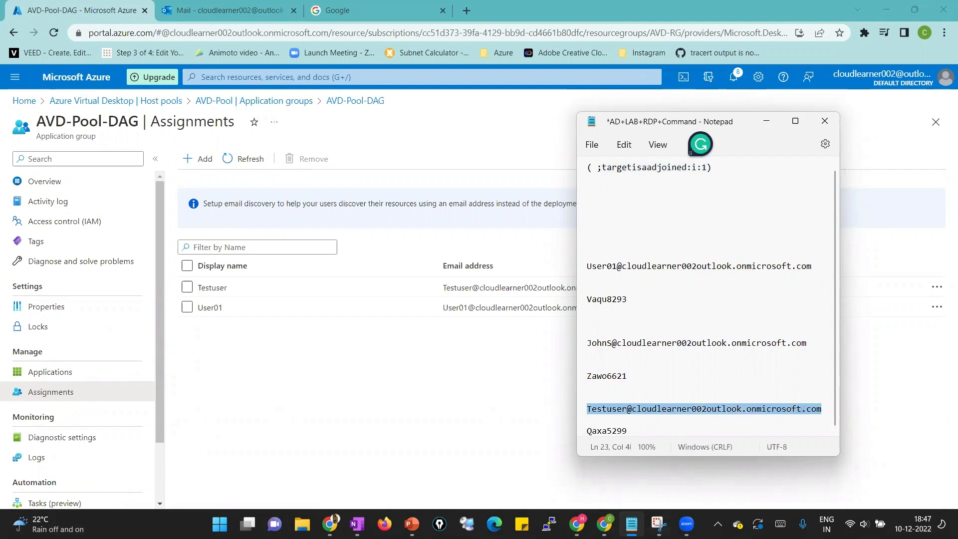
pyautogui.click(576, 523)
pyautogui.click(447, 246)
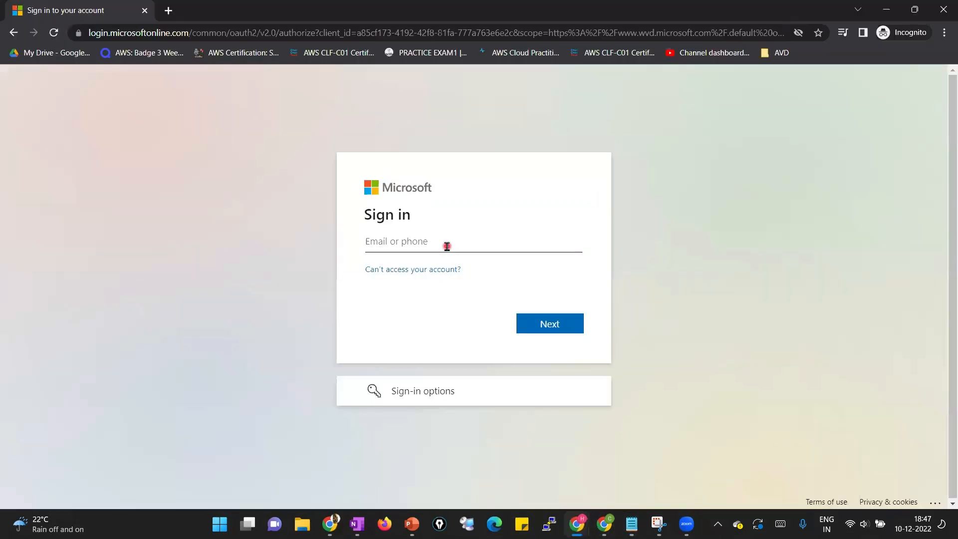
pyautogui.hotkey('ctrl', 'v')
pyautogui.click(567, 331)
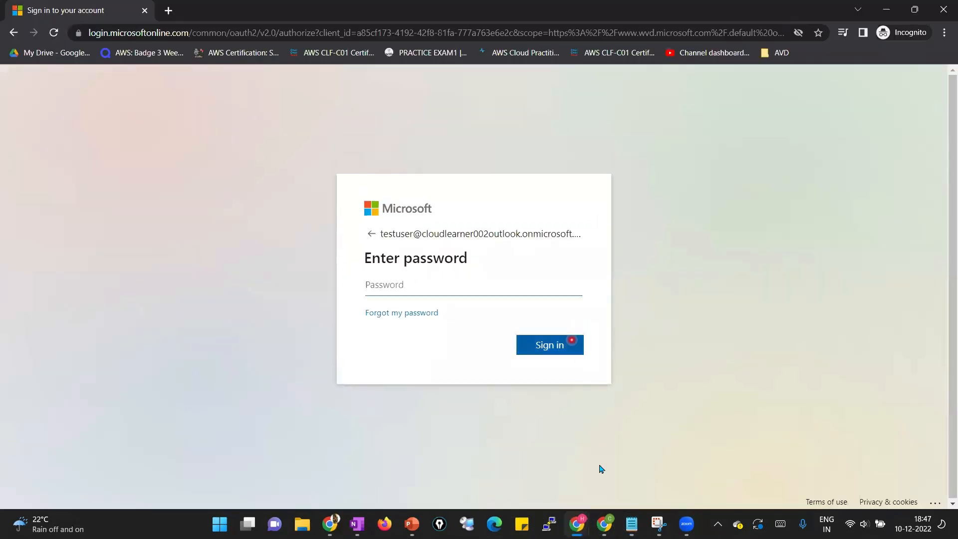
# Copy the test user's temporary password from the Notepad notes and sign in with it.
pyautogui.click(631, 523)
pyautogui.click(653, 430)
pyautogui.moveTo(653, 429); pyautogui.dragTo(587, 429)
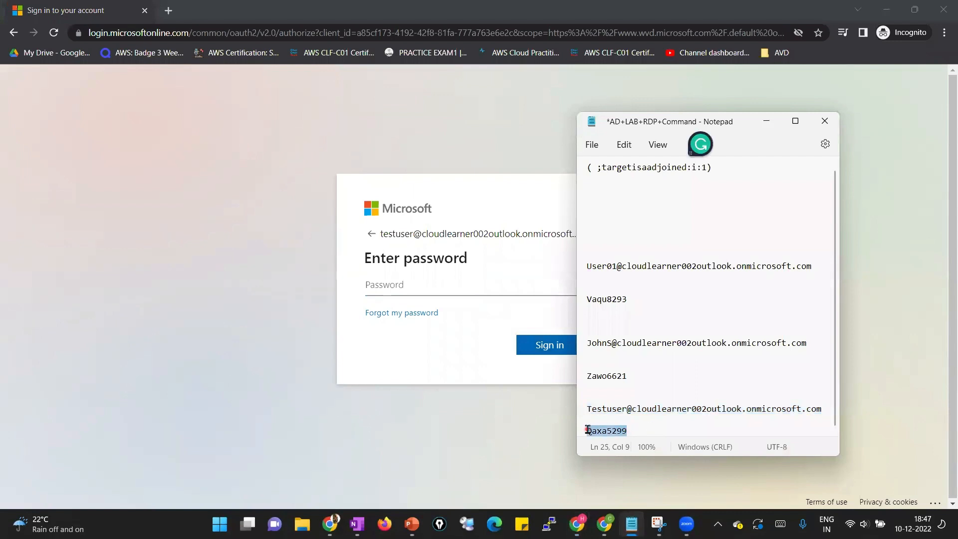
pyautogui.click(451, 282)
pyautogui.hotkey('ctrl', 'v')
pyautogui.click(577, 355)
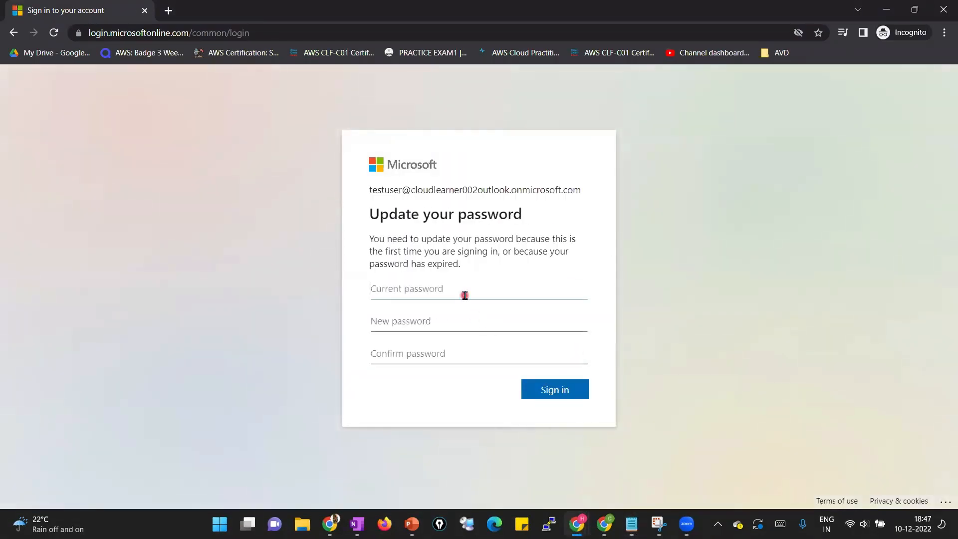
# Try to update the test user's password by entering the current password and a new password with its confirmation.
pyautogui.hotkey('ctrl', 'v')
pyautogui.click(450, 322)
pyautogui.write('••')
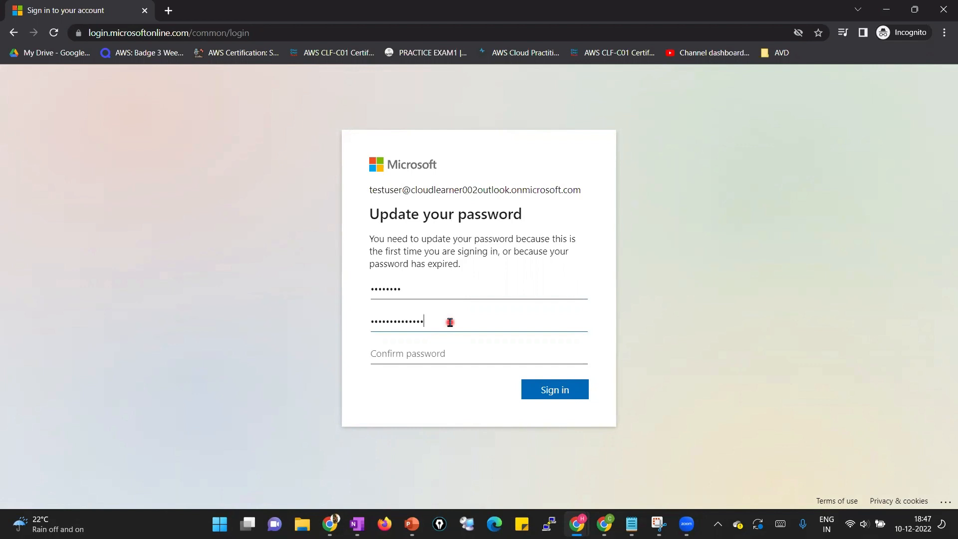
pyautogui.press('Tab')
pyautogui.write('••')
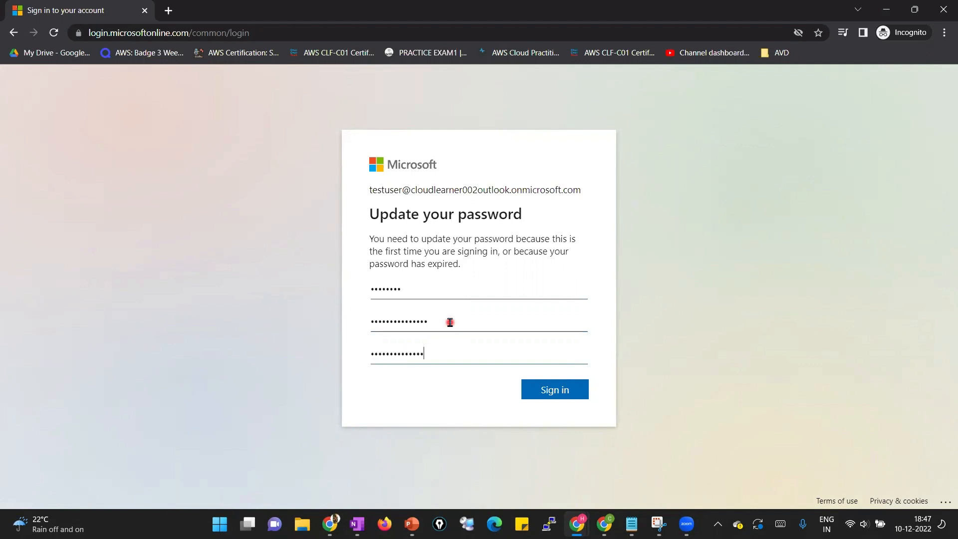
pyautogui.write('•')
pyautogui.click(548, 392)
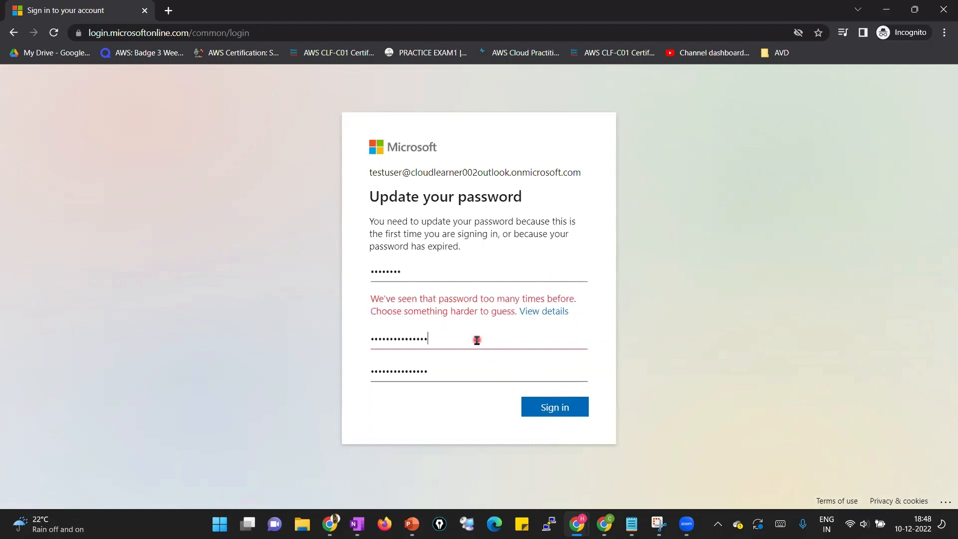
# Clear the new password and confirmation, enter a different new password in both fields, and submit it.
pyautogui.moveTo(475, 338); pyautogui.dragTo(359, 340)
pyautogui.write('••')
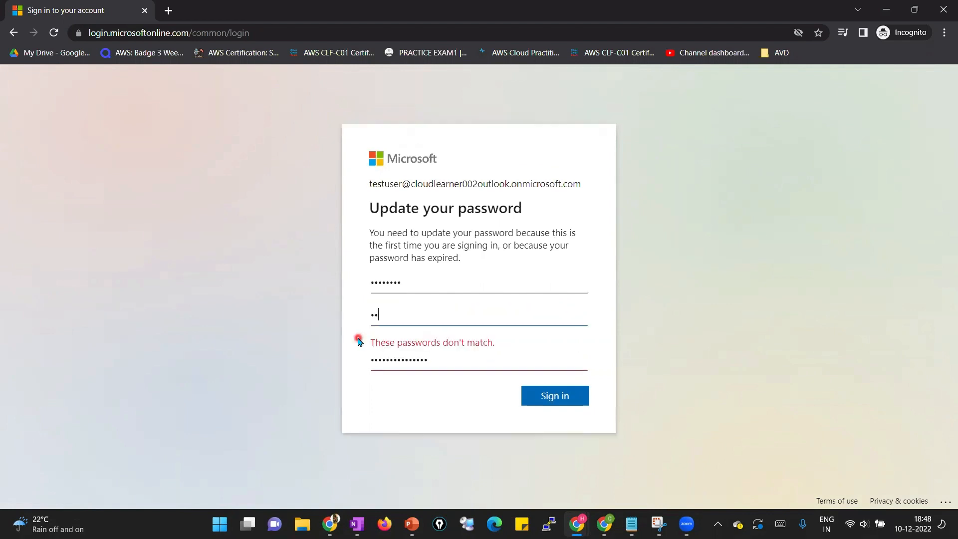
pyautogui.write('•••••••')
pyautogui.moveTo(436, 316); pyautogui.dragTo(330, 324)
pyautogui.press('BackSpace')
pyautogui.moveTo(465, 367); pyautogui.dragTo(299, 349)
pyautogui.press('BackSpace')
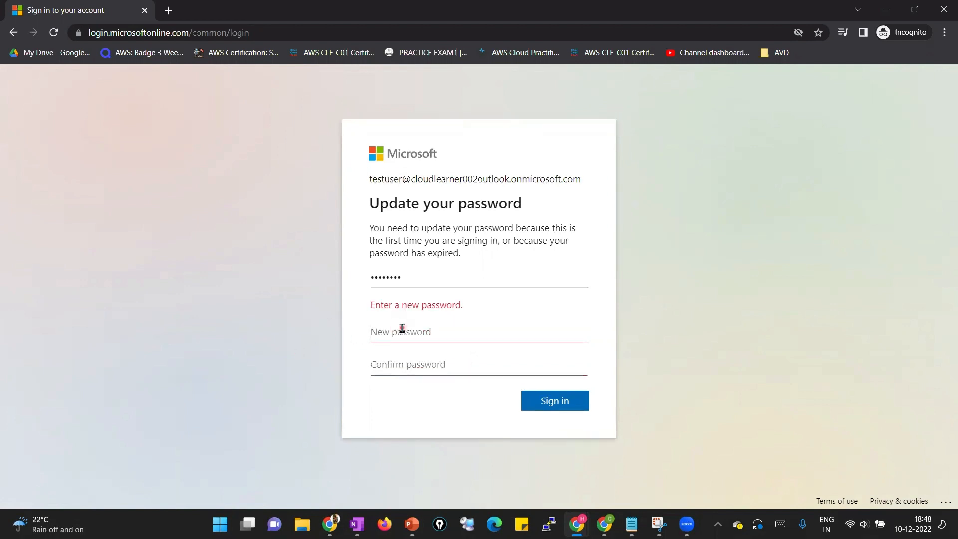
pyautogui.write('••')
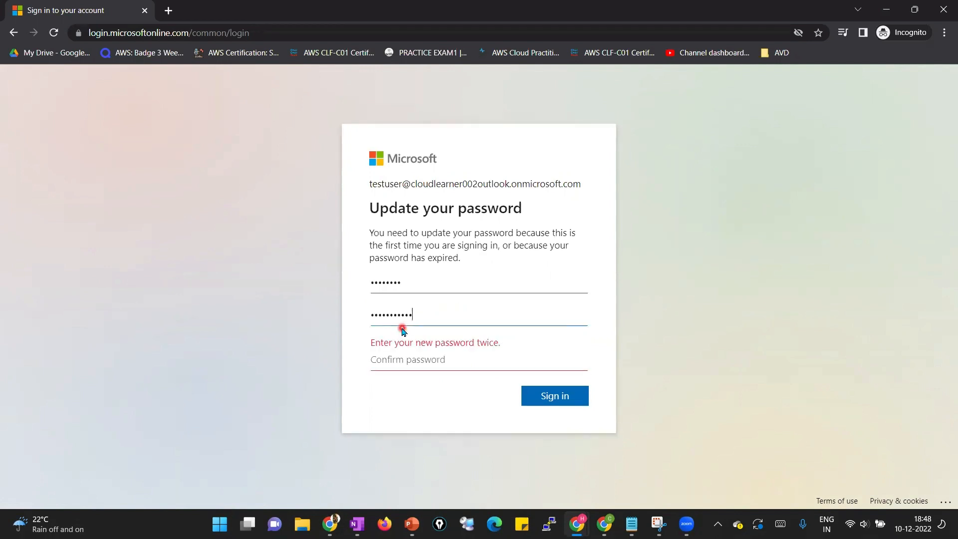
pyautogui.write('•')
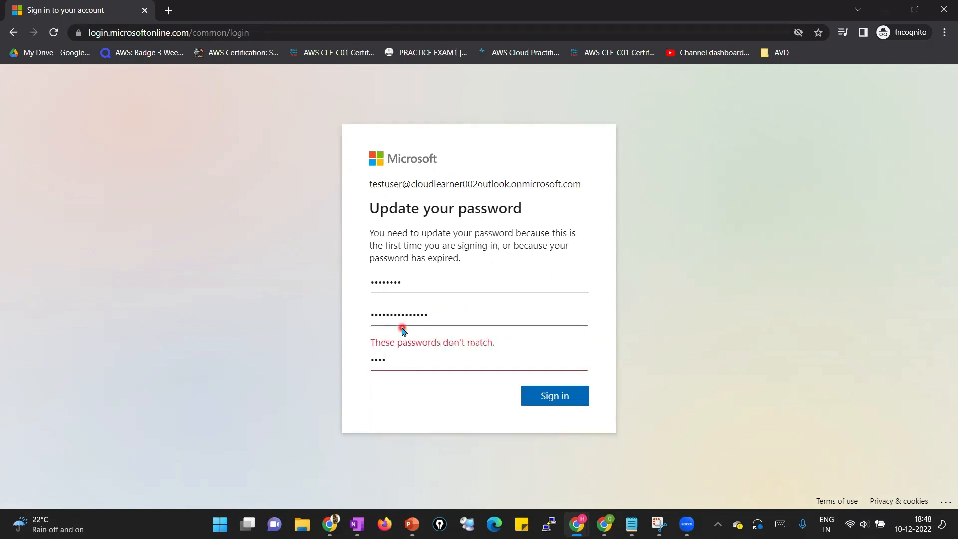
pyautogui.write('•••••')
pyautogui.click(544, 394)
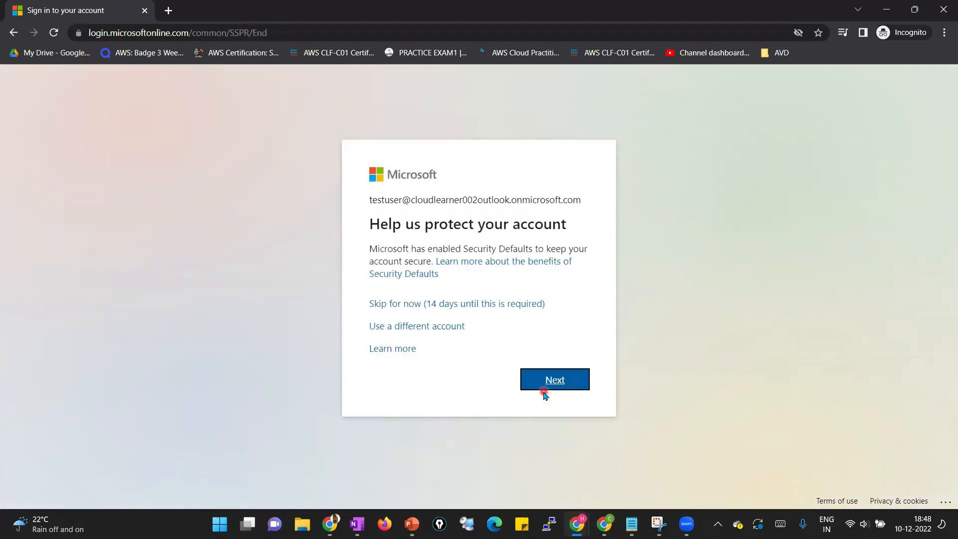
# Skip the Security Defaults account protection setup for now and choose to stay signed in.
pyautogui.click(461, 309)
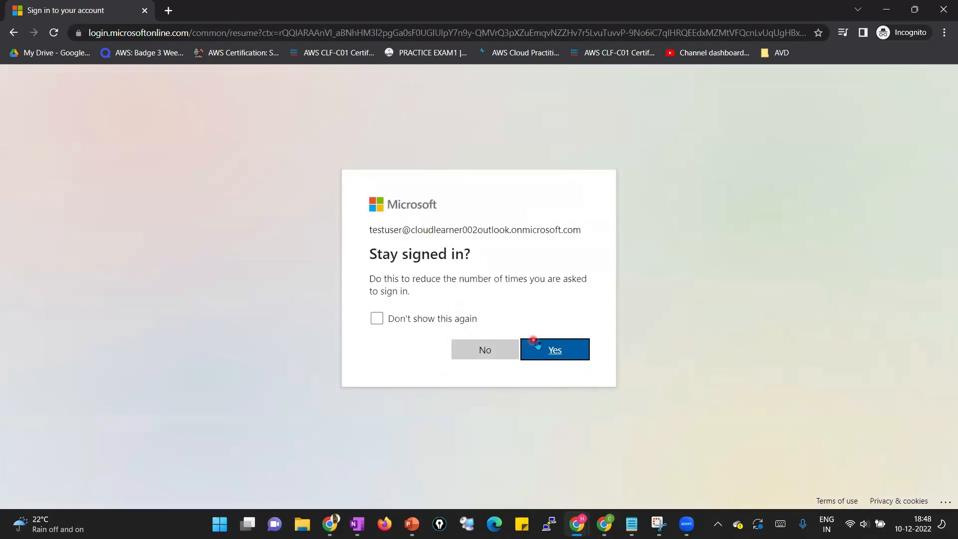
pyautogui.click(537, 342)
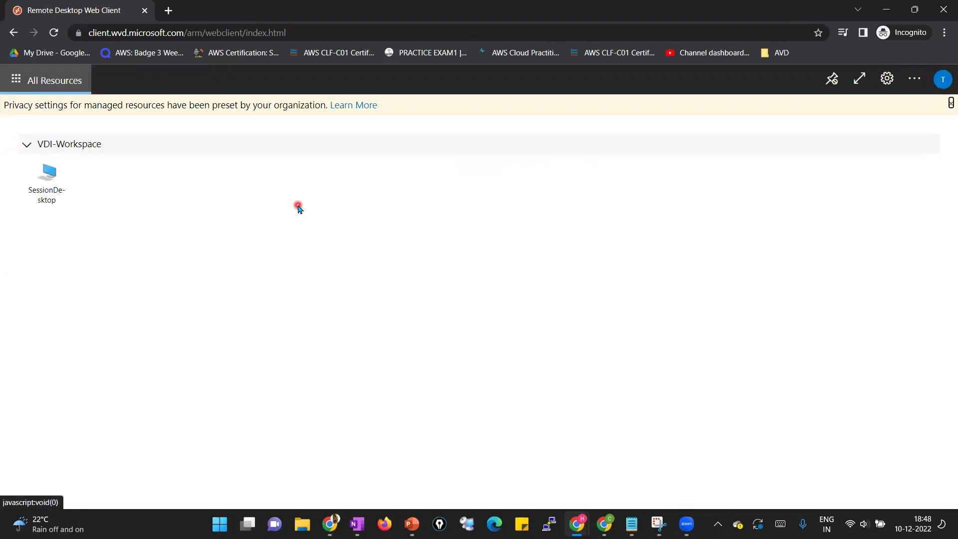
# Connect to SessionDesktop in VDI-Workspace, allowing clipboard, printer and file transfer access, and submit the test user's account password.
pyautogui.click(57, 191)
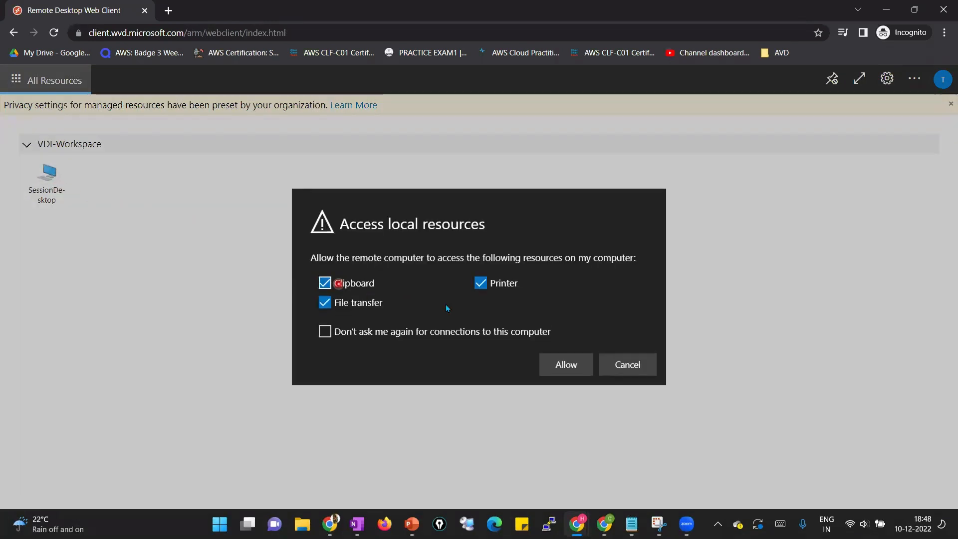
pyautogui.click(568, 364)
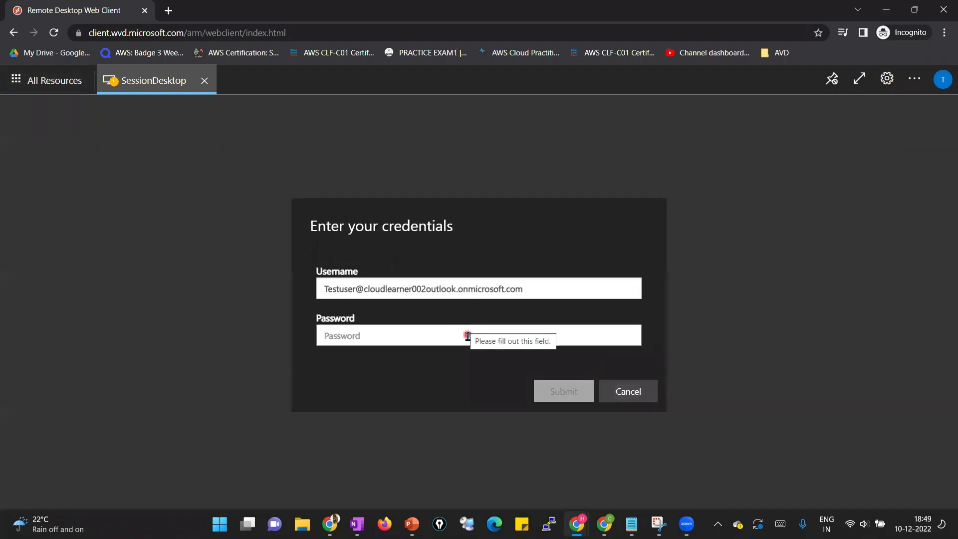
pyautogui.click(467, 336)
pyautogui.write('••')
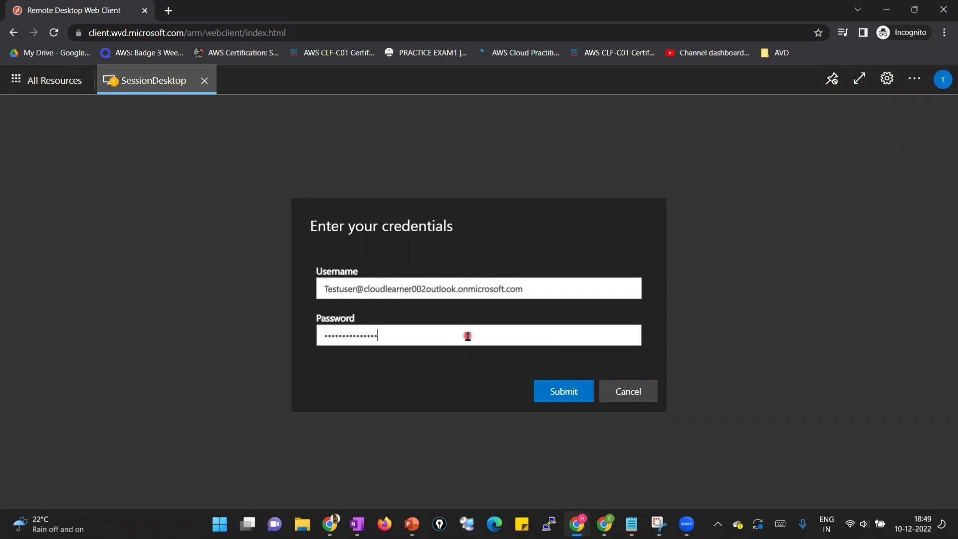
pyautogui.click(543, 390)
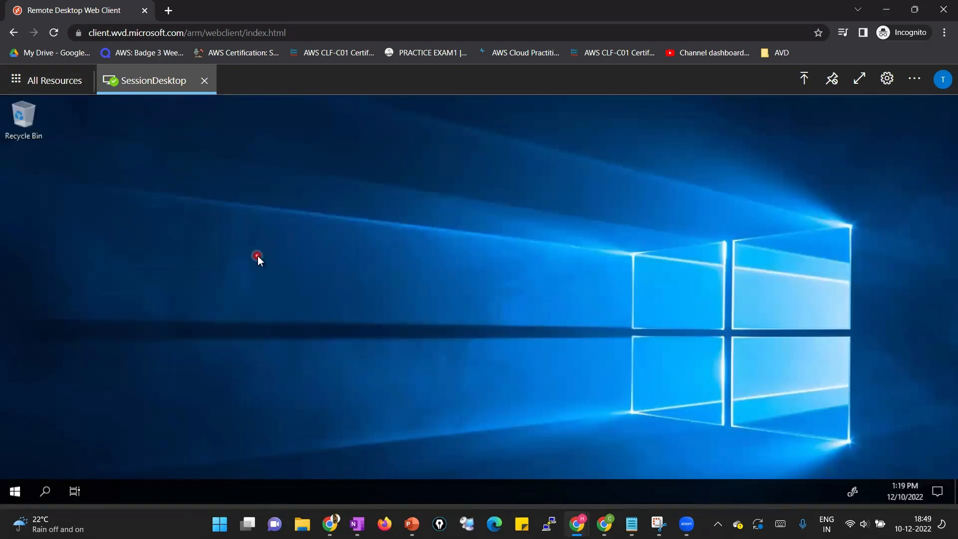
# Look through the Start menu of the remote SessionDesktop, then return to the web client's overview of all resources.
pyautogui.click(16, 494)
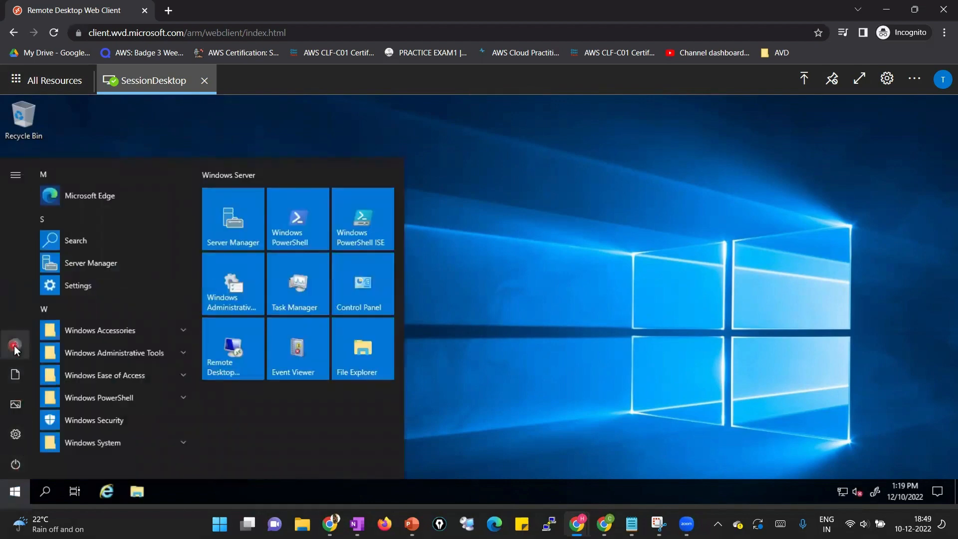
pyautogui.click(299, 121)
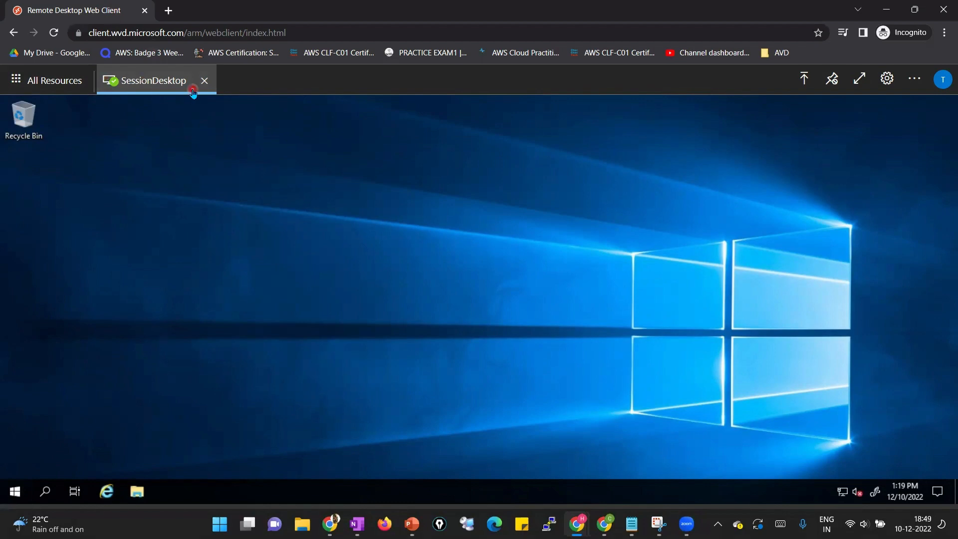
pyautogui.click(74, 87)
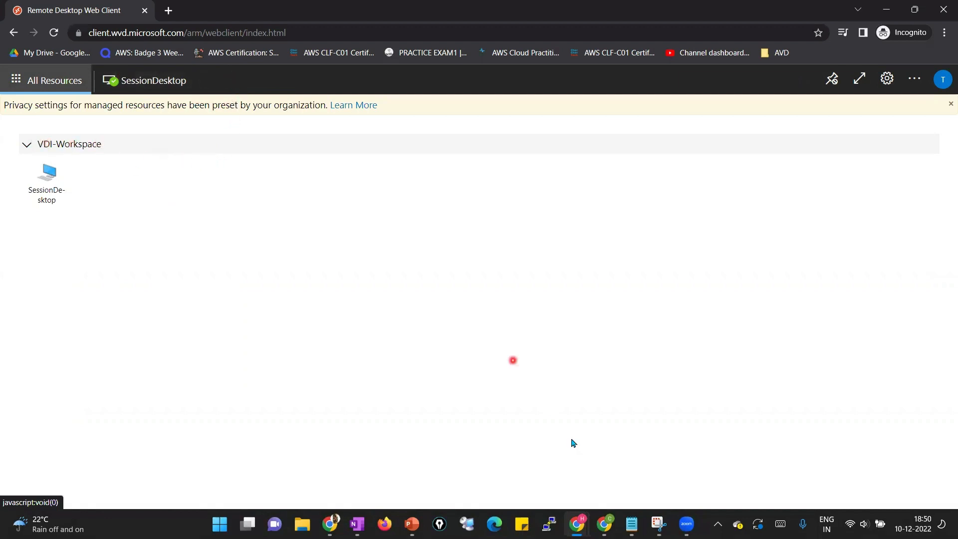
# Switch to the Azure portal, open AVD-Workspace from AVD-Pool-DAG's overview, and compare its friendly name with the workspace name in the web client.
pyautogui.moveTo(604, 524)
pyautogui.click(582, 480)
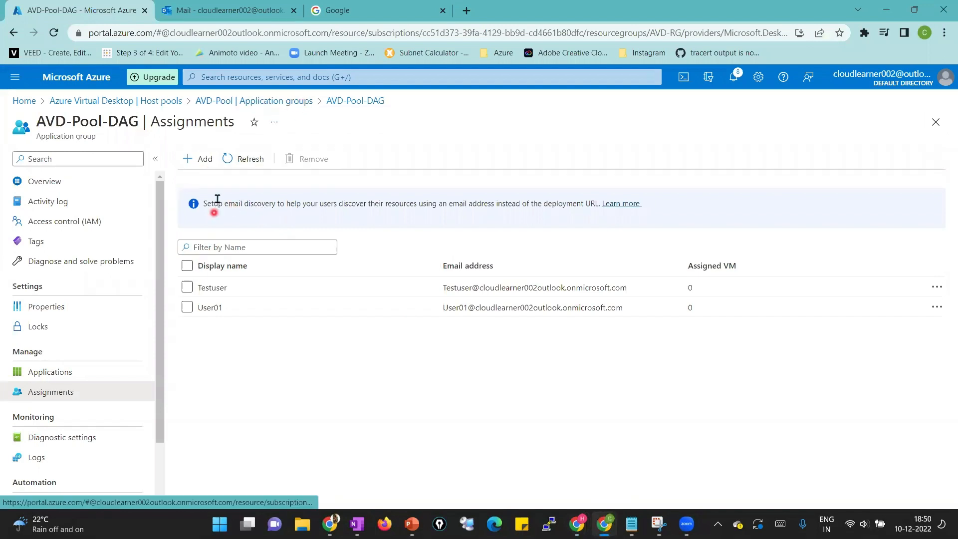
pyautogui.click(46, 183)
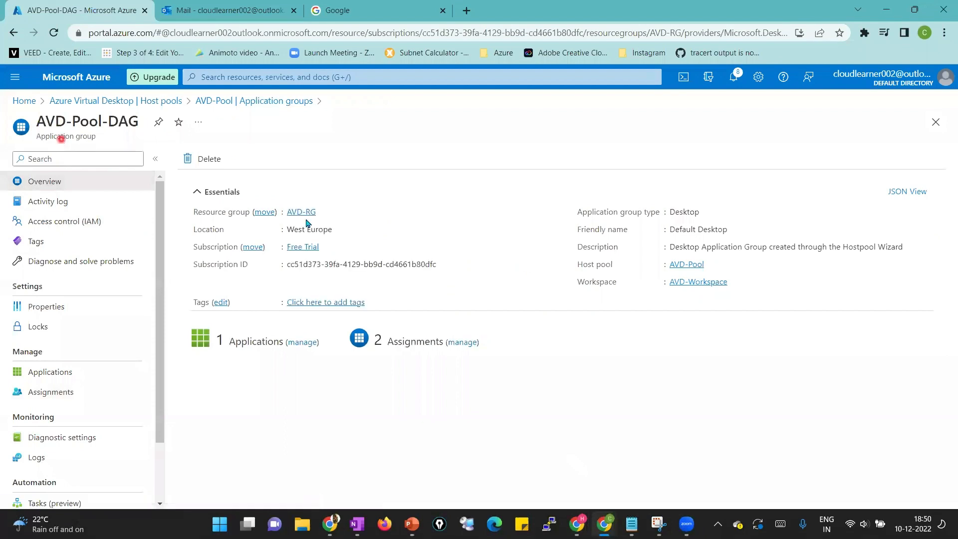
pyautogui.click(688, 282)
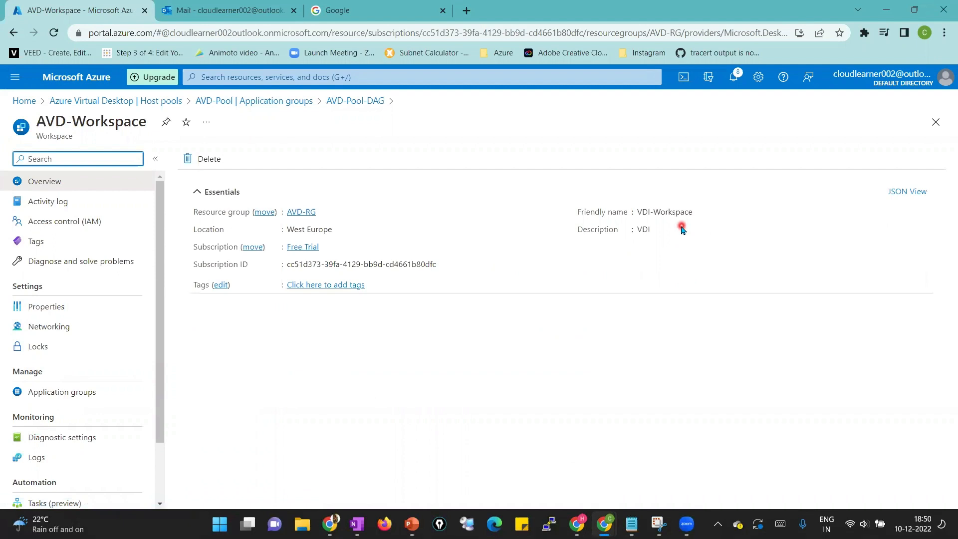
pyautogui.click(688, 449)
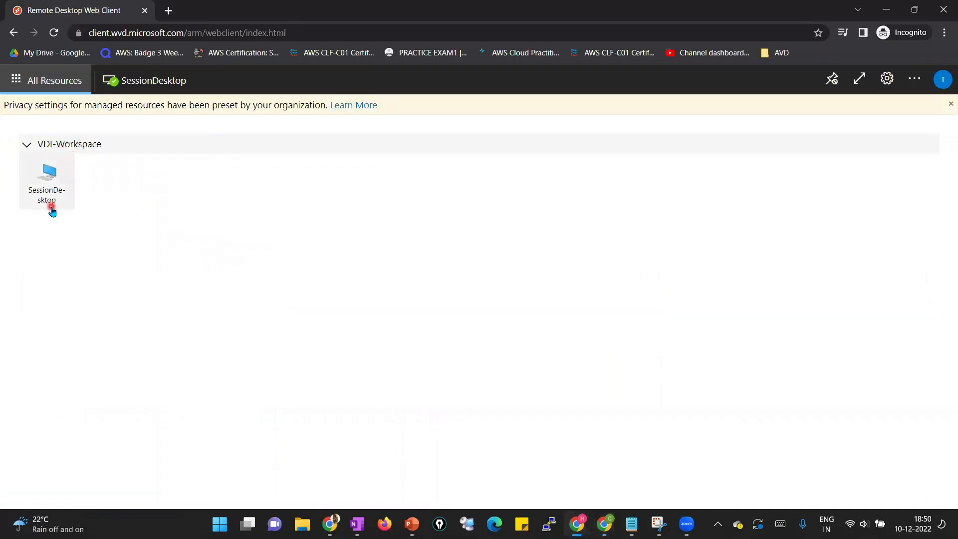
pyautogui.hotkey('alt', 'Tab')
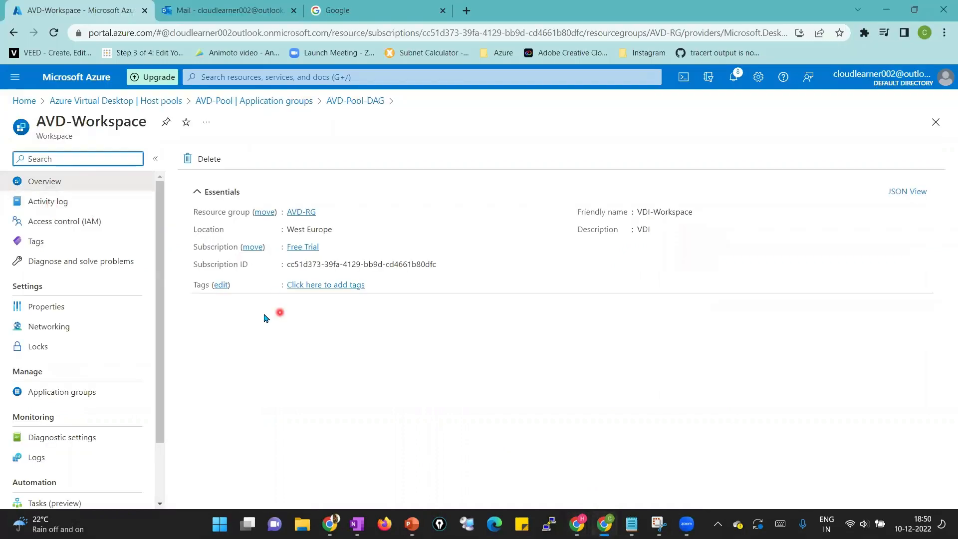
# Open AVD-Pool-DAG from AVD-Workspace's application groups and check the display name of its application.
pyautogui.click(49, 394)
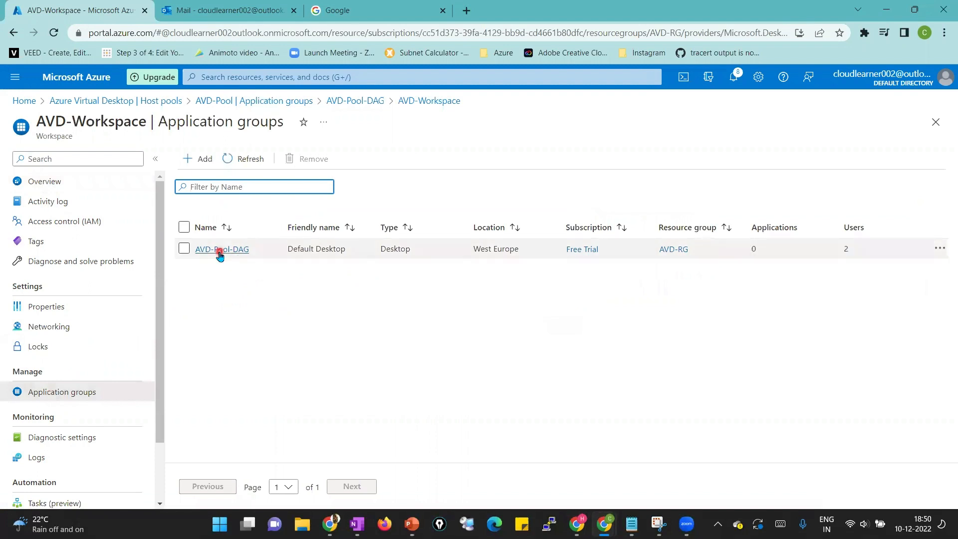
pyautogui.click(220, 250)
pyautogui.click(29, 381)
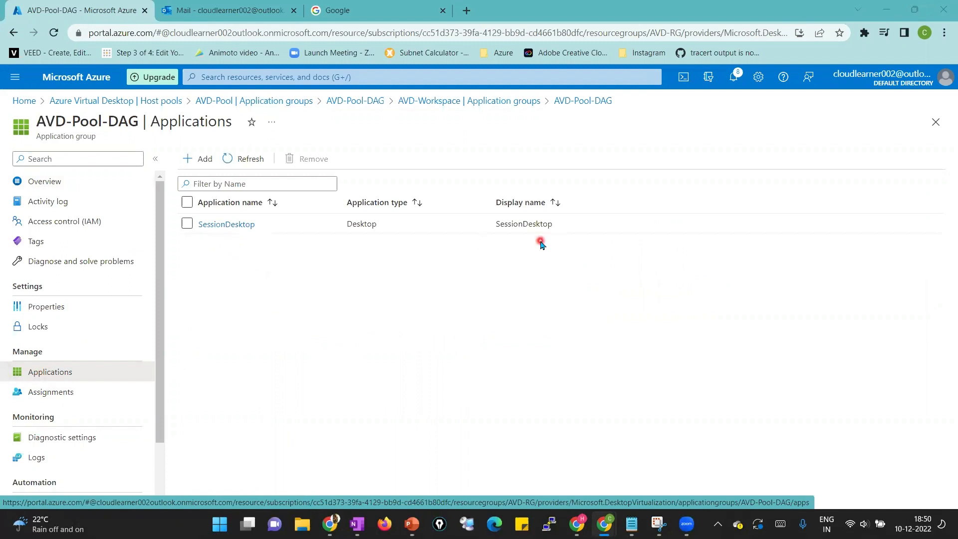
# Switch to the Remote Desktop web client and check the resources in VDI-Workspace and the signed-in account.
pyautogui.hotkey('alt', 'Tab')
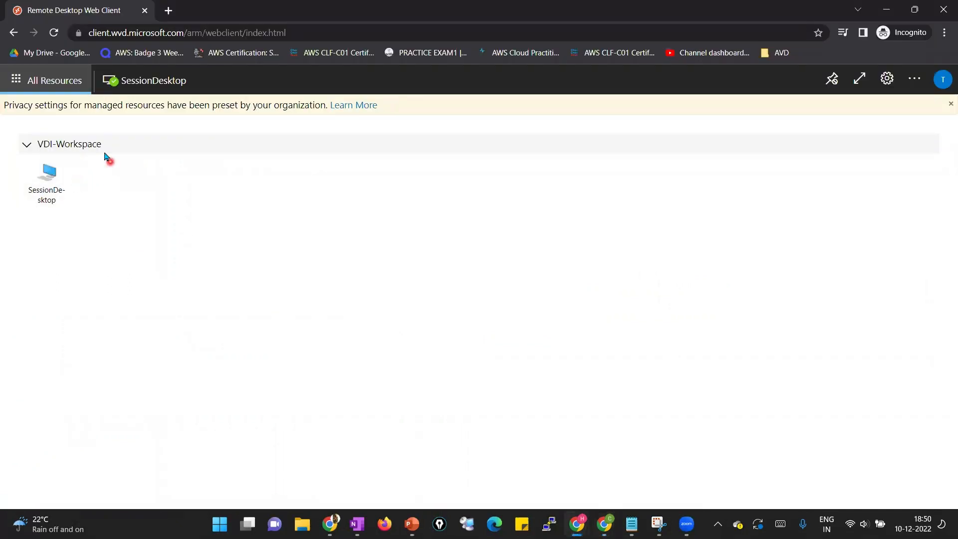
pyautogui.click(25, 146)
pyautogui.click(26, 146)
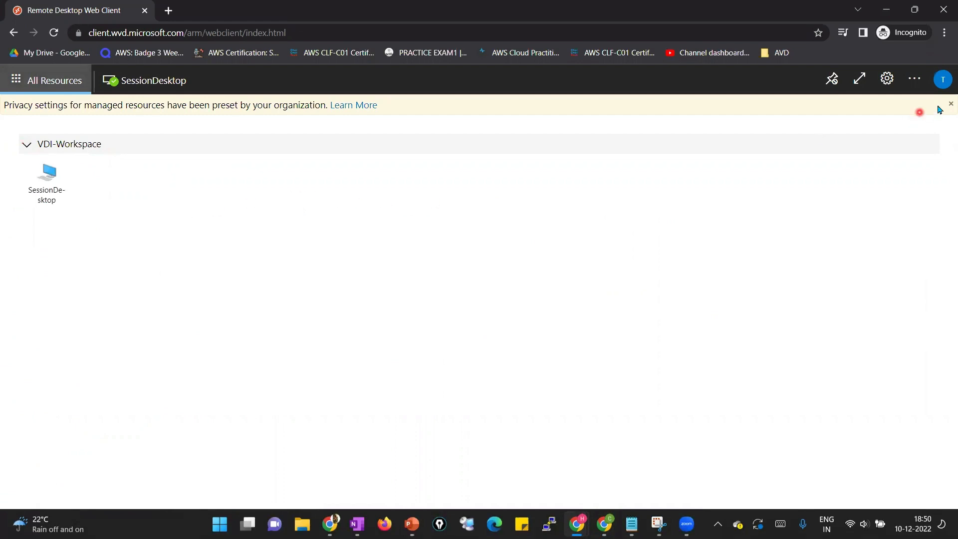
pyautogui.click(942, 79)
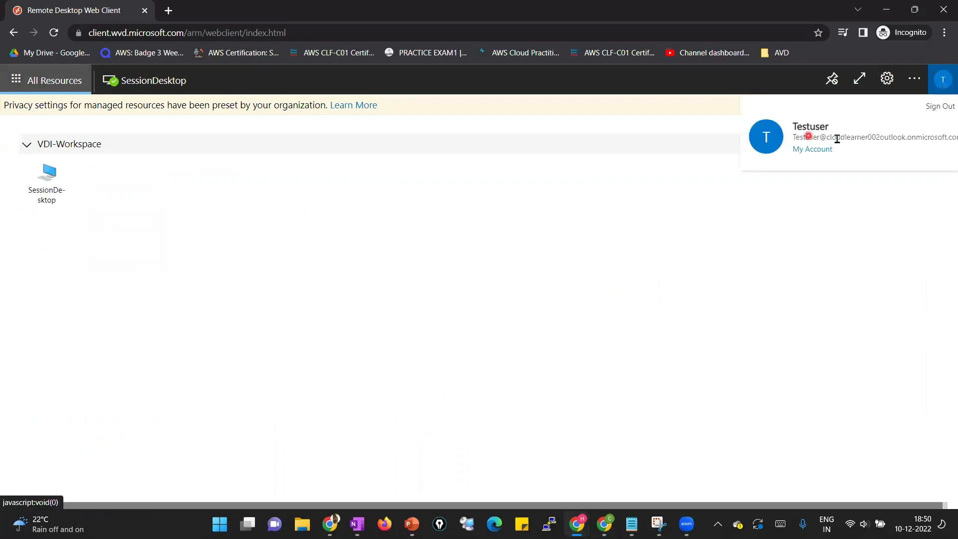
pyautogui.click(411, 176)
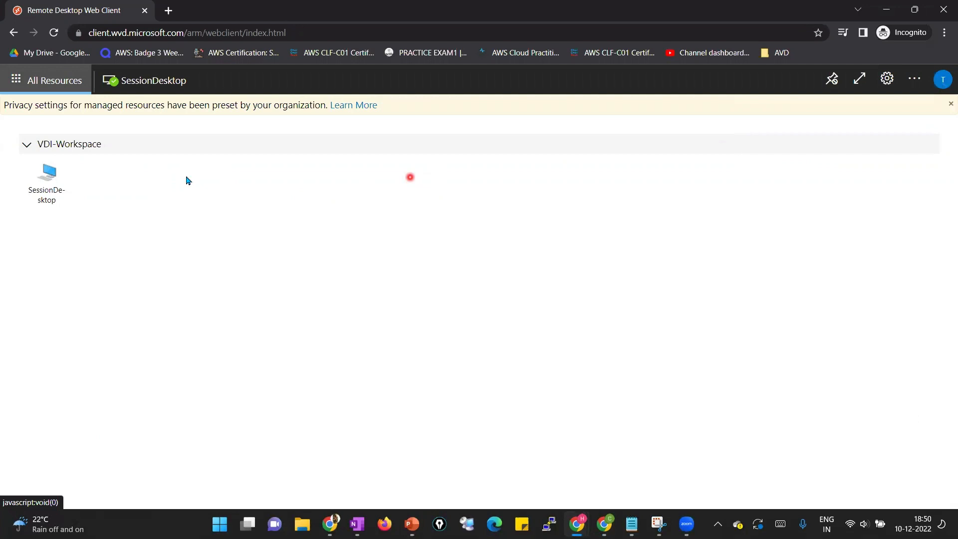
# Return to the remote SessionDesktop, refresh its desktop, and view This PC in File Explorer.
pyautogui.click(118, 84)
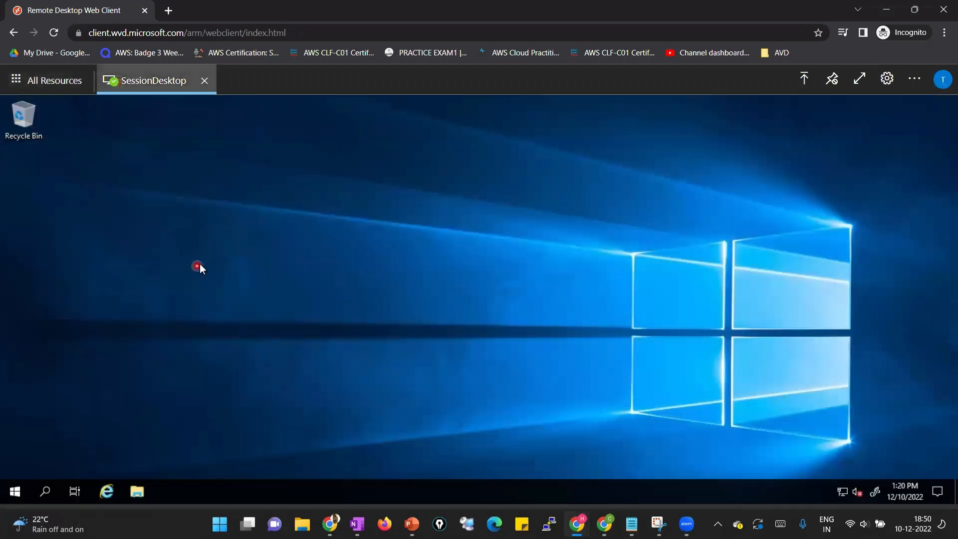
pyautogui.rightClick(396, 266)
pyautogui.click(341, 305)
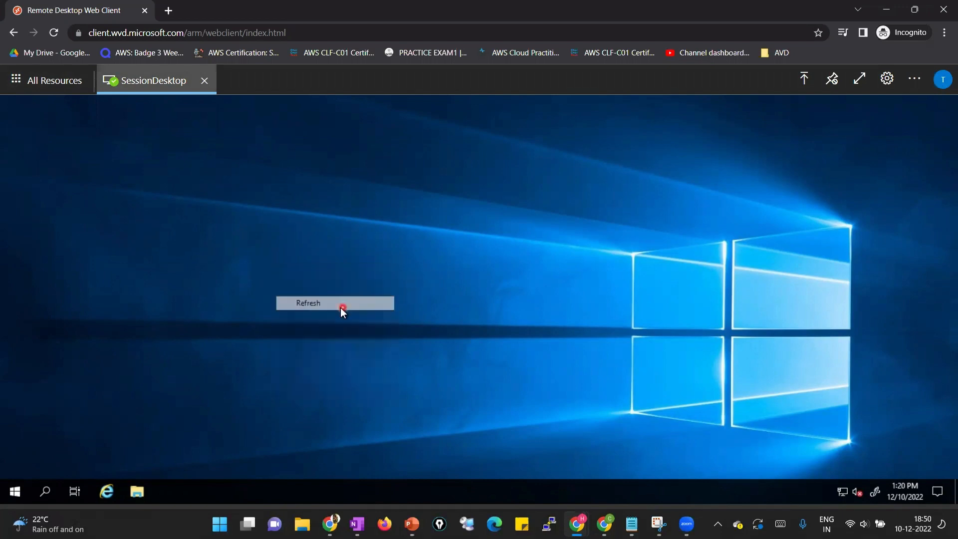
pyautogui.click(135, 493)
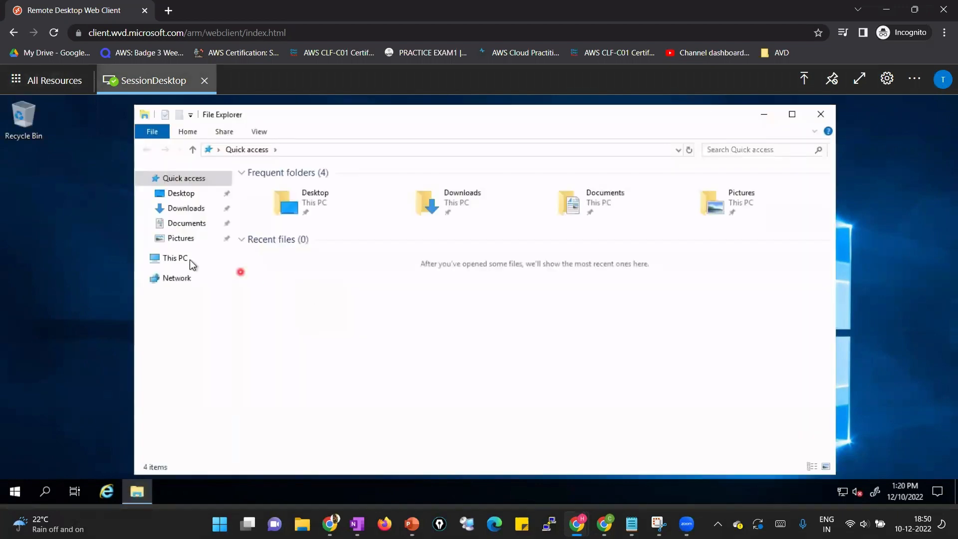
pyautogui.click(189, 258)
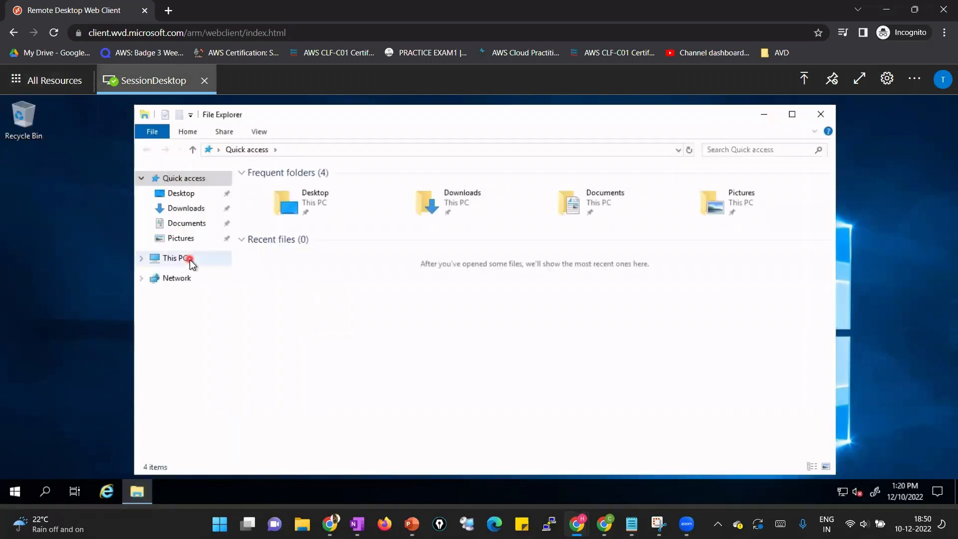
# Search for and open Notepad on the remote desktop, and enter the text "Testfile" in the new document.
pyautogui.click(47, 492)
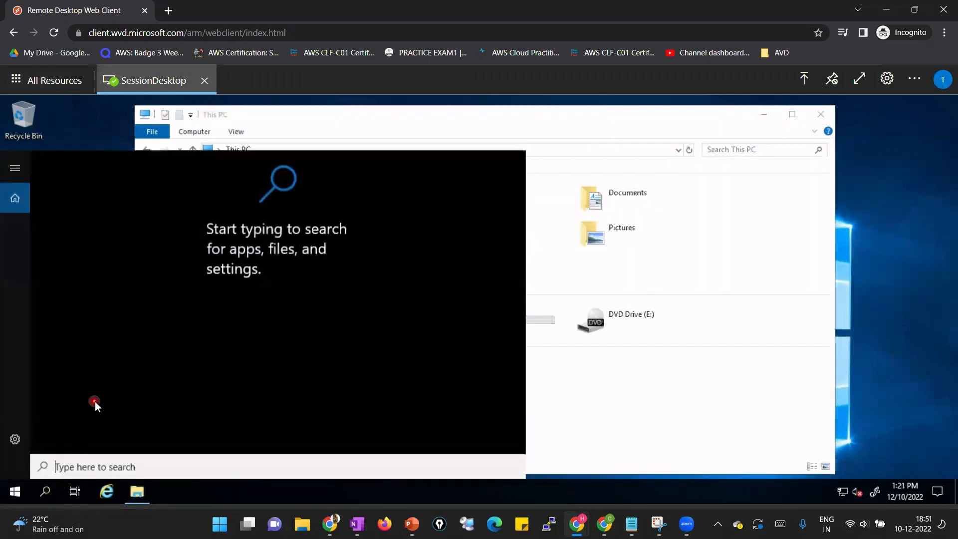
pyautogui.write('notepad')
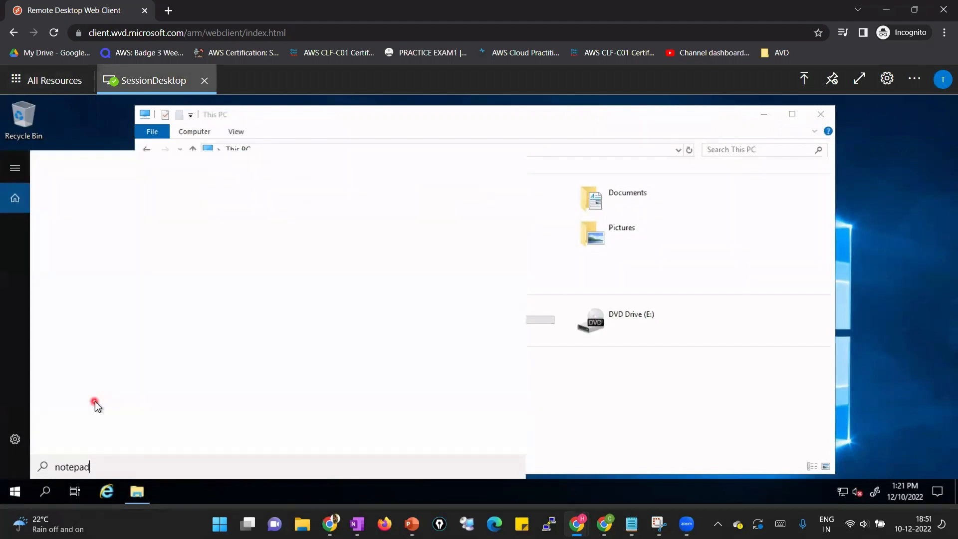
pyautogui.press('Return')
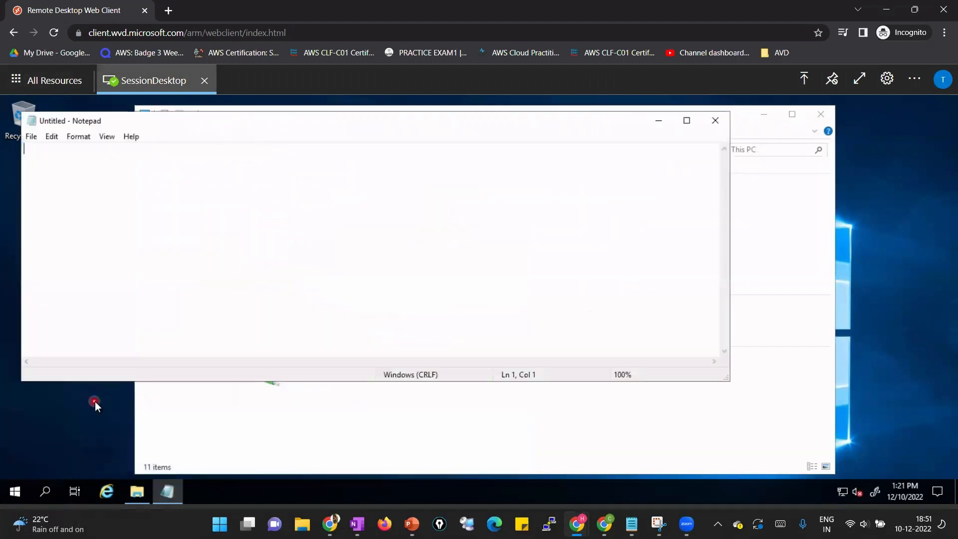
pyautogui.write('Testfile')
# Save the Notepad document to the remote Desktop as Testfile, then close Notepad and minimize File Explorer.
pyautogui.click(32, 138)
pyautogui.click(60, 194)
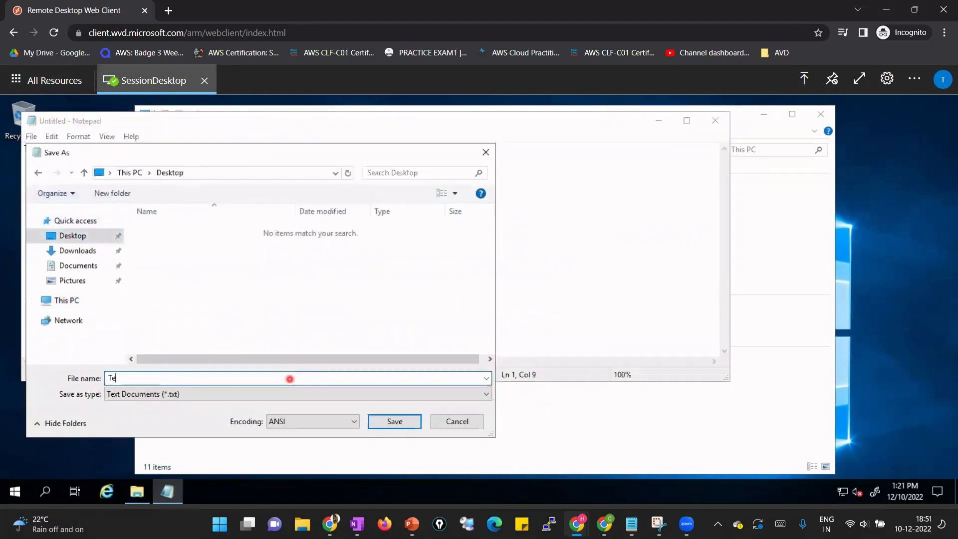
pyautogui.click(419, 424)
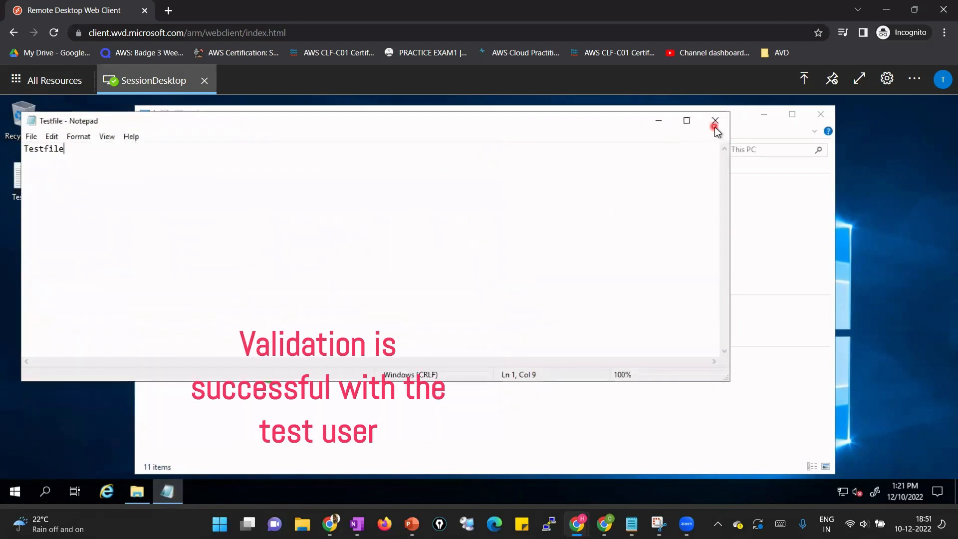
pyautogui.click(762, 116)
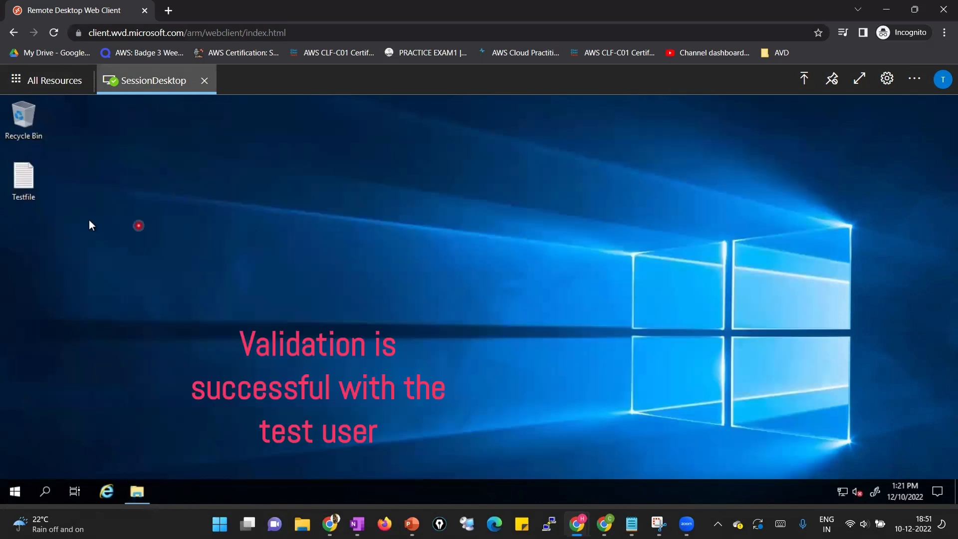